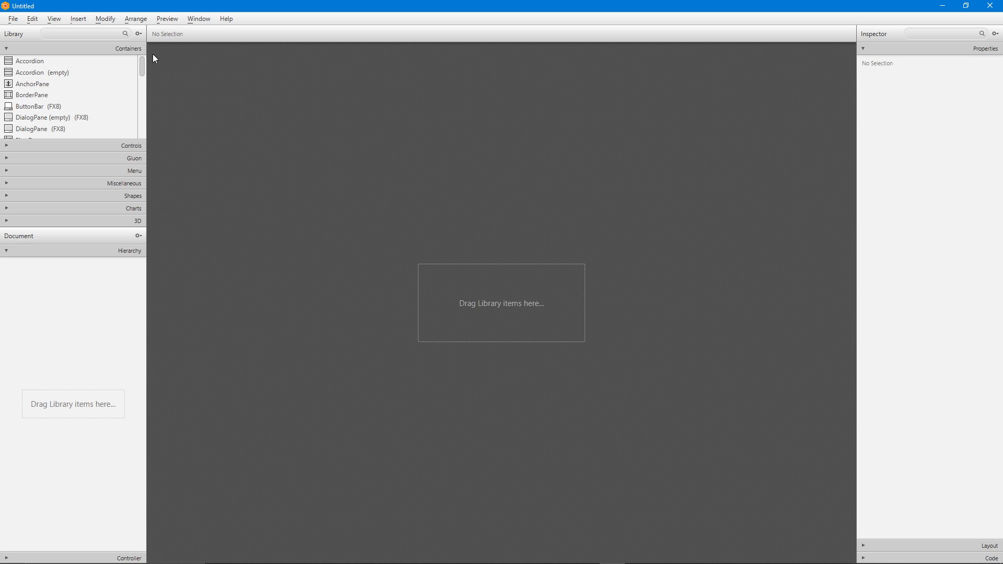
- Create a new layout from the Basic Application desktop template and delete its placeholder label
{"action": "left_click", "coordinate": [94, 151]}
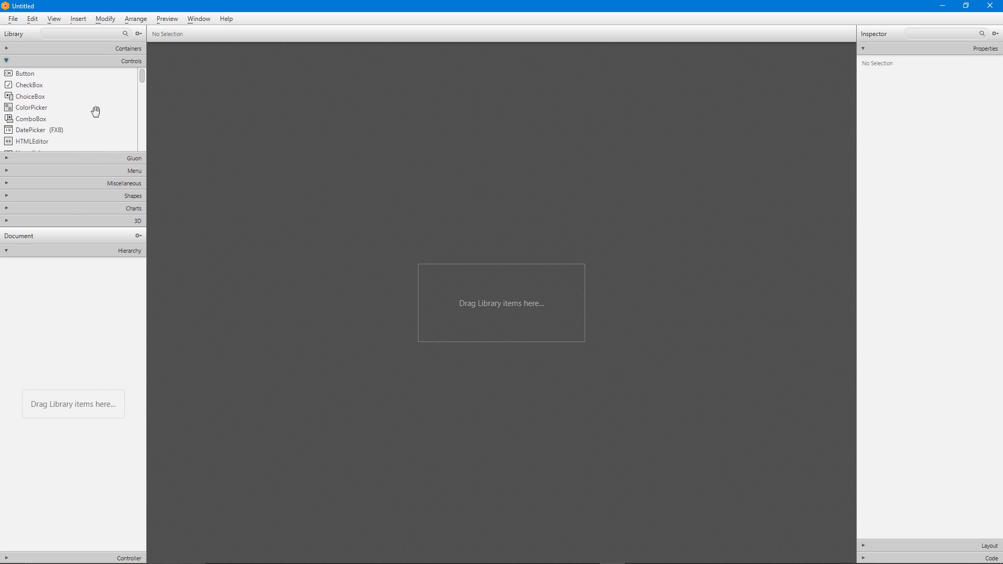
{"action": "left_click", "coordinate": [21, 20]}
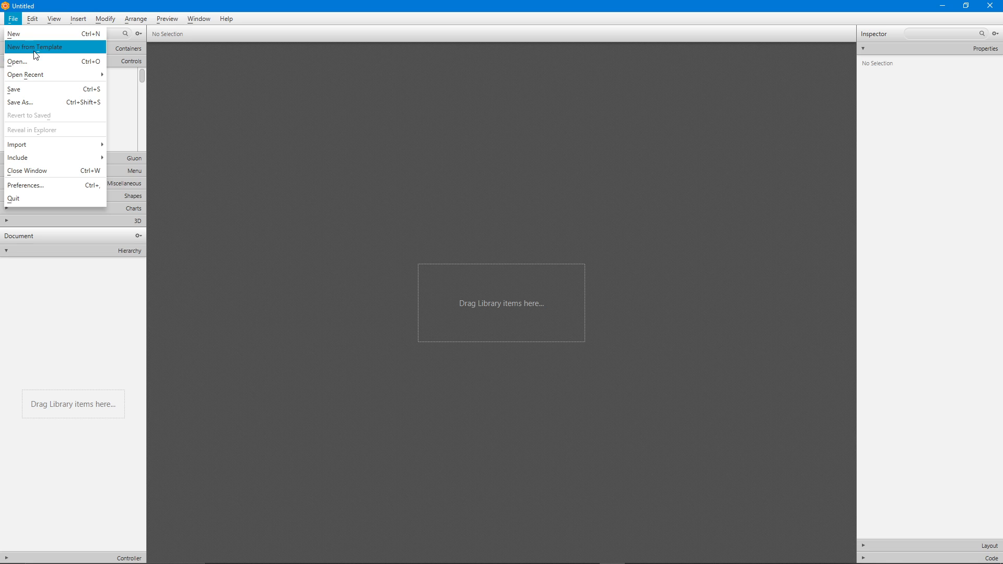
{"action": "mouse_move", "coordinate": [28, 20]}
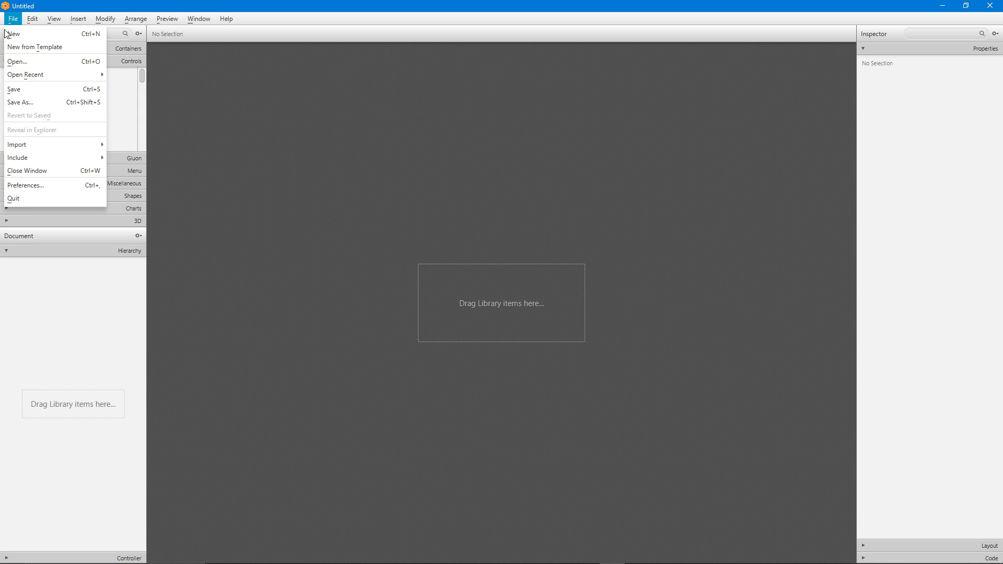
{"action": "left_click", "coordinate": [54, 55]}
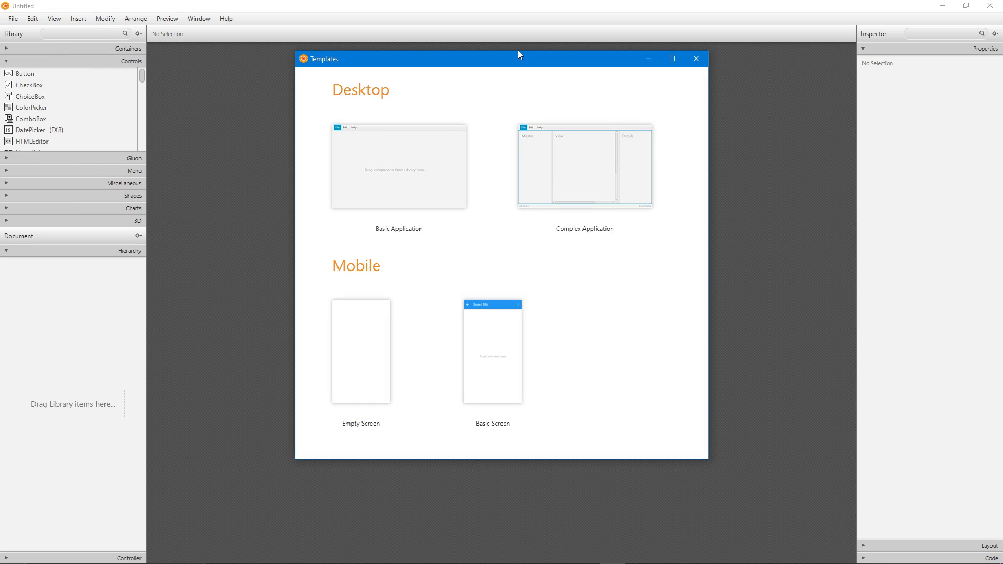
{"action": "left_click", "coordinate": [420, 187]}
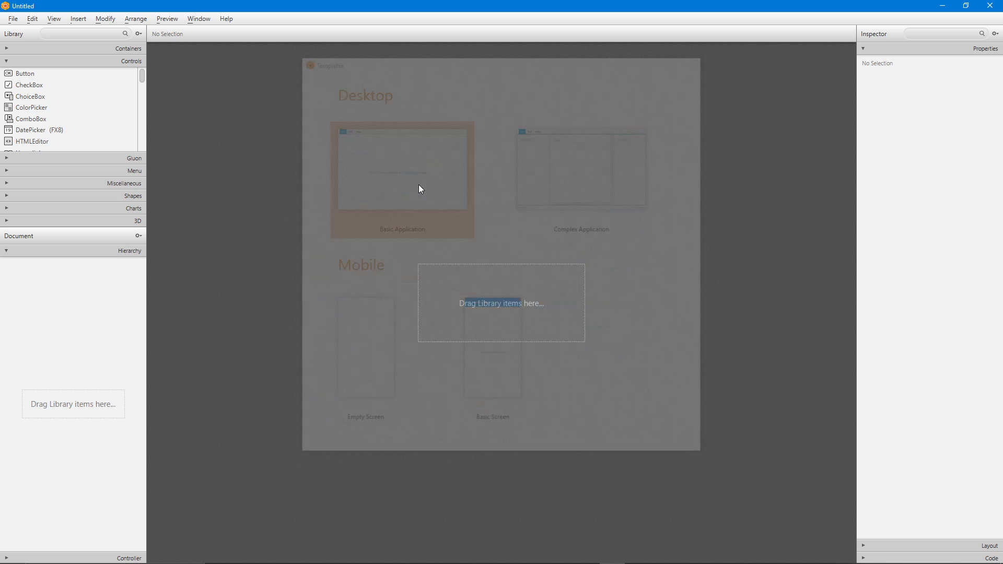
{"action": "left_click", "coordinate": [456, 310]}
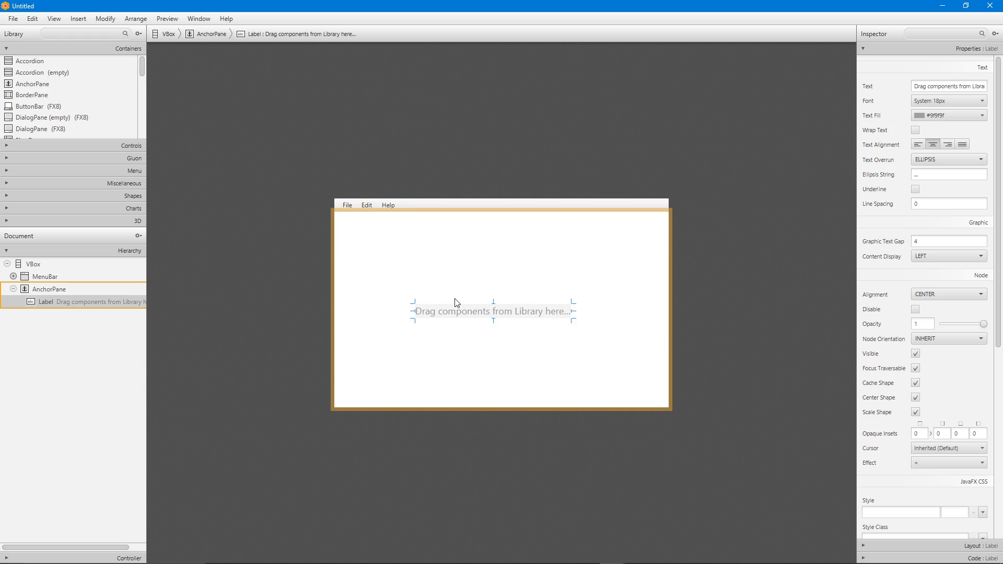
{"action": "key", "text": "Delete"}
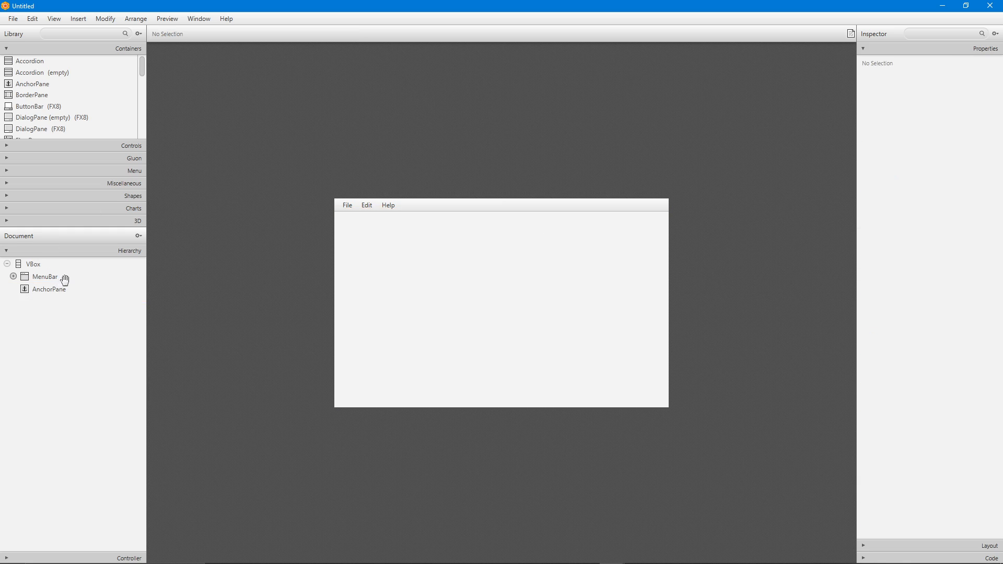
- Add a TextField control to the AnchorPane, centred horizontally in its upper part
{"action": "left_click", "coordinate": [32, 145]}
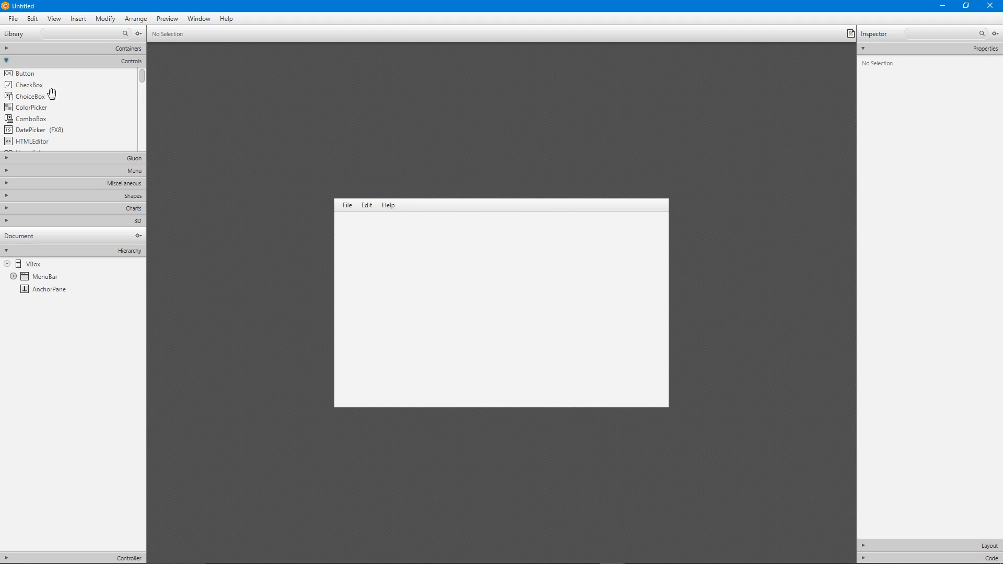
{"action": "scroll", "coordinate": [67, 100], "scroll_direction": "down", "scroll_amount": 3}
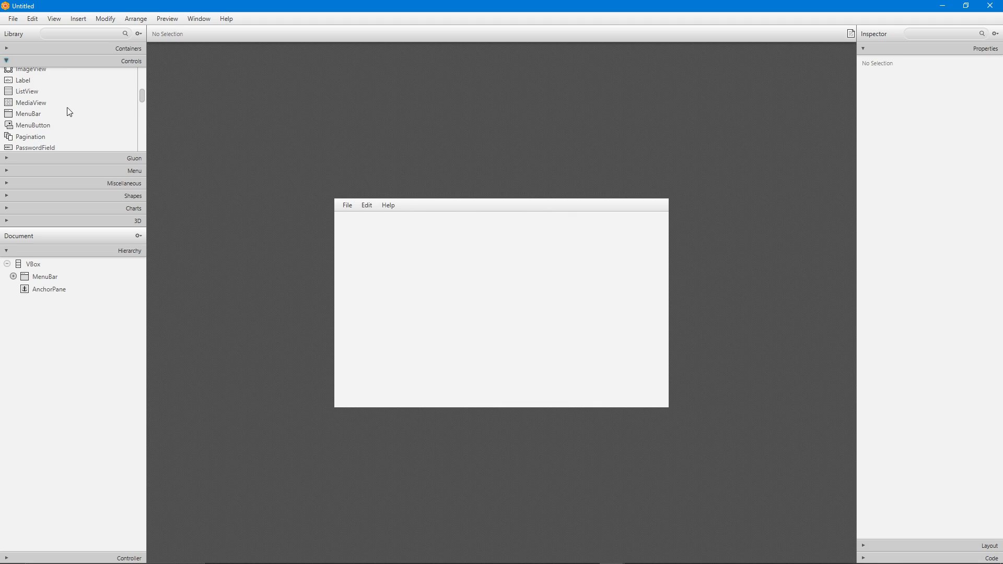
{"action": "left_click", "coordinate": [36, 91]}
{"action": "scroll", "coordinate": [127, 121], "scroll_direction": "up", "scroll_amount": 1}
{"action": "scroll", "coordinate": [128, 116], "scroll_direction": "down", "scroll_amount": 3}
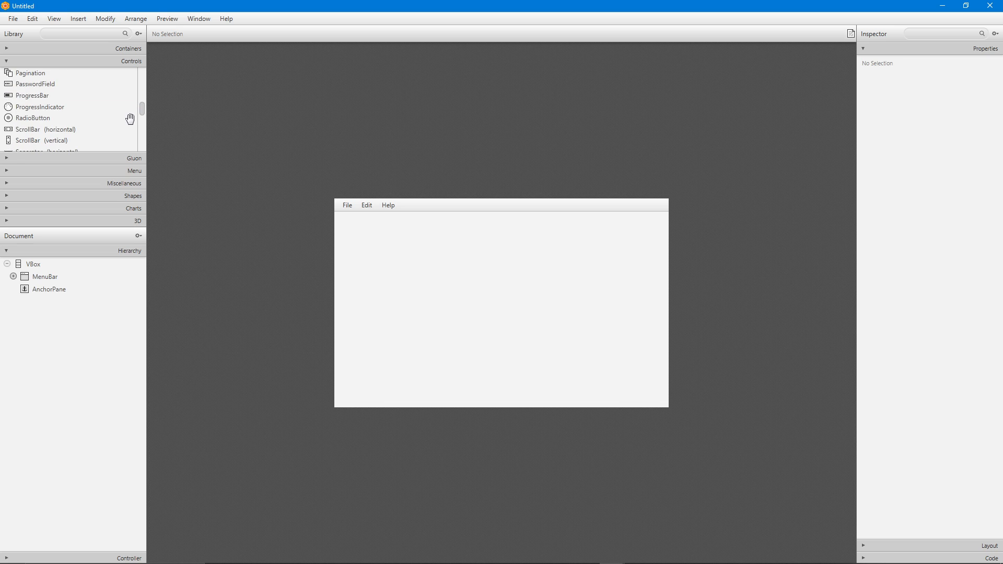
{"action": "scroll", "coordinate": [73, 128], "scroll_direction": "up", "scroll_amount": 2}
{"action": "scroll", "coordinate": [61, 114], "scroll_direction": "up", "scroll_amount": 2}
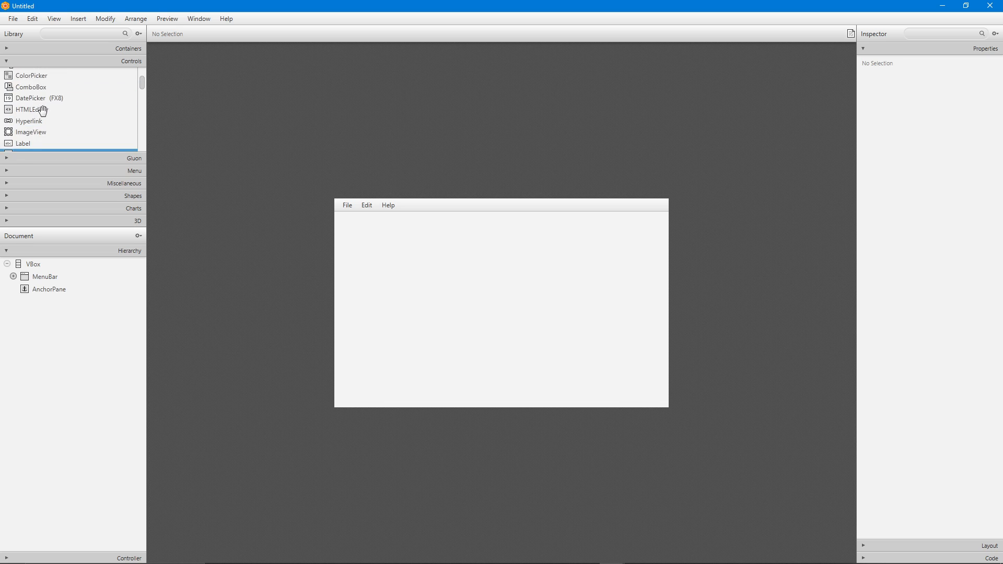
{"action": "scroll", "coordinate": [46, 135], "scroll_direction": "down", "scroll_amount": 4}
{"action": "scroll", "coordinate": [47, 137], "scroll_direction": "down", "scroll_amount": 5}
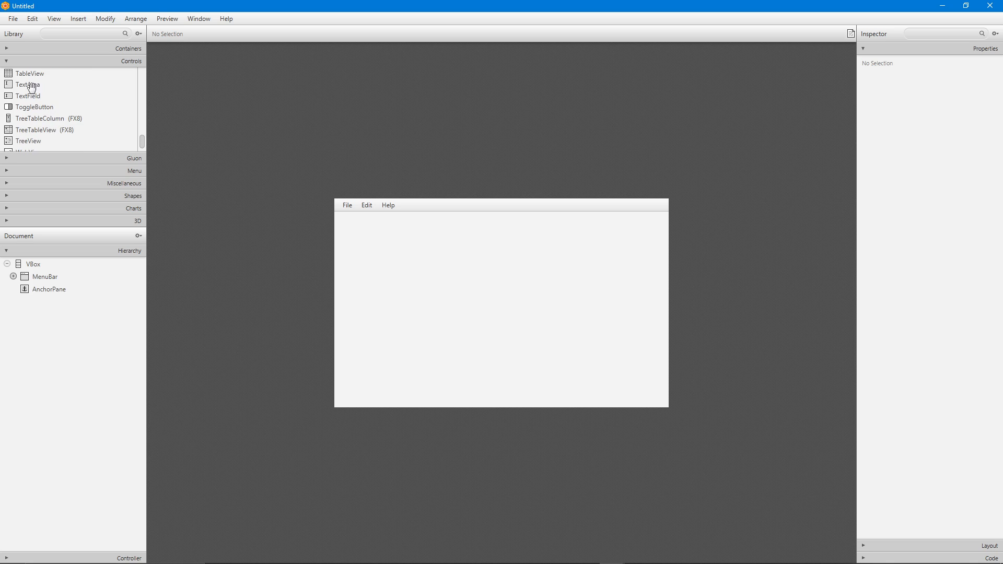
{"action": "left_click", "coordinate": [8, 86]}
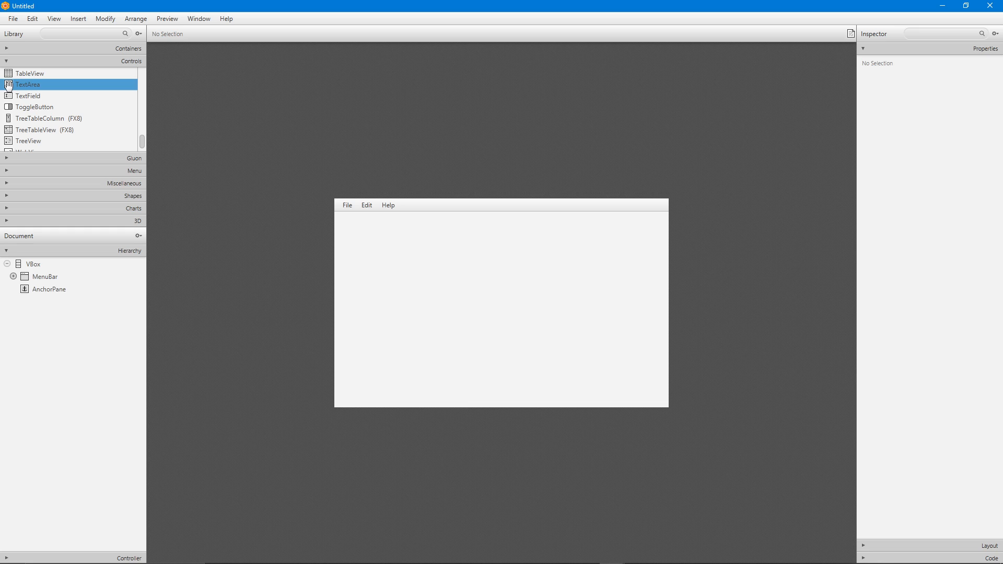
{"action": "left_click_drag", "start_coordinate": [8, 86], "coordinate": [502, 261]}
{"action": "left_click", "coordinate": [3, 95]}
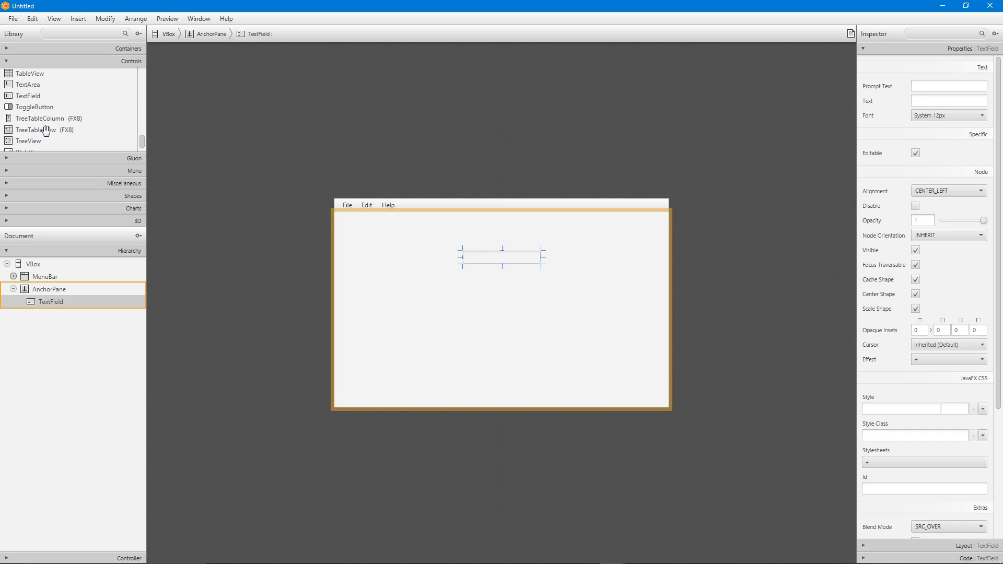
- Add a PasswordField control to the AnchorPane, centred directly below the TextField
{"action": "scroll", "coordinate": [47, 130], "scroll_direction": "up", "scroll_amount": 3}
{"action": "scroll", "coordinate": [43, 100], "scroll_direction": "up", "scroll_amount": 6}
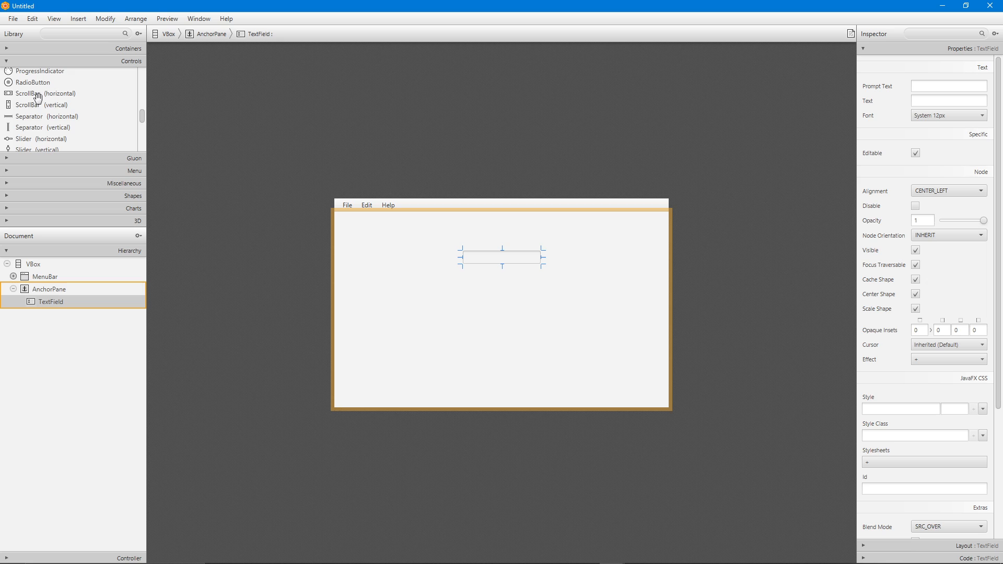
{"action": "left_click", "coordinate": [26, 104]}
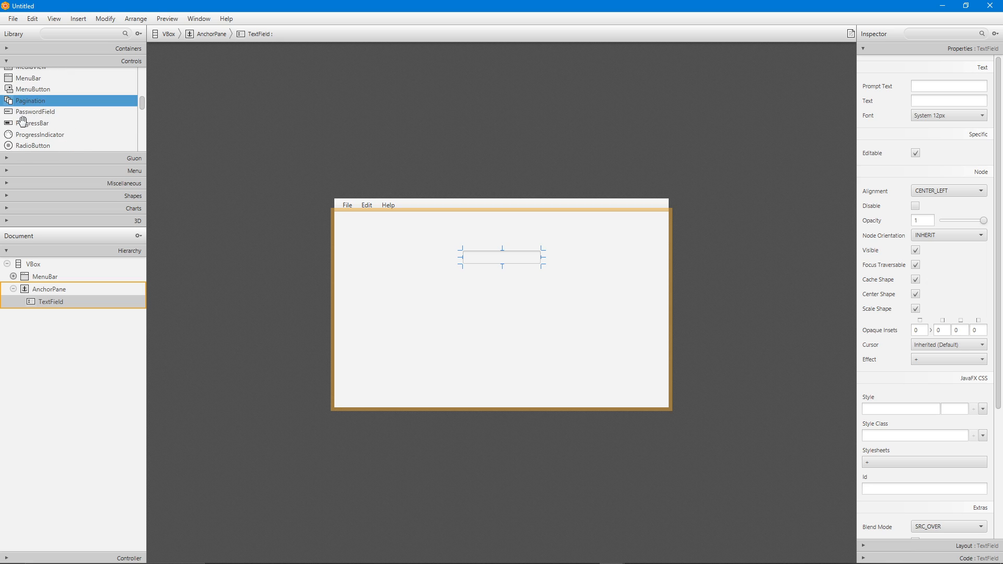
{"action": "left_click_drag", "start_coordinate": [26, 112], "coordinate": [503, 311]}
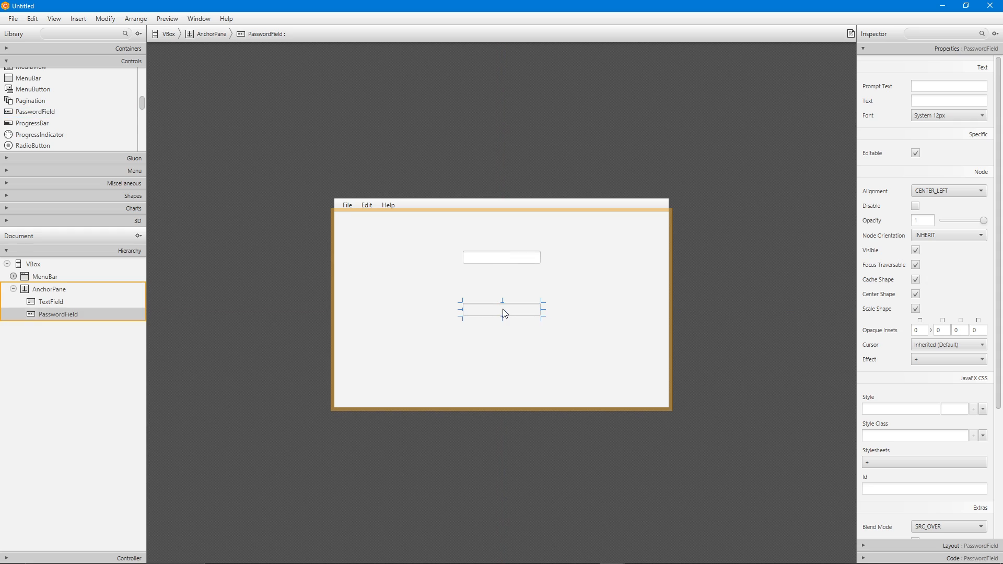
- Set the PasswordField's prompt text to "Enter Password..."
{"action": "left_click", "coordinate": [942, 86]}
{"action": "type", "text": "Enter Password"}
{"action": "key", "text": "Return"}
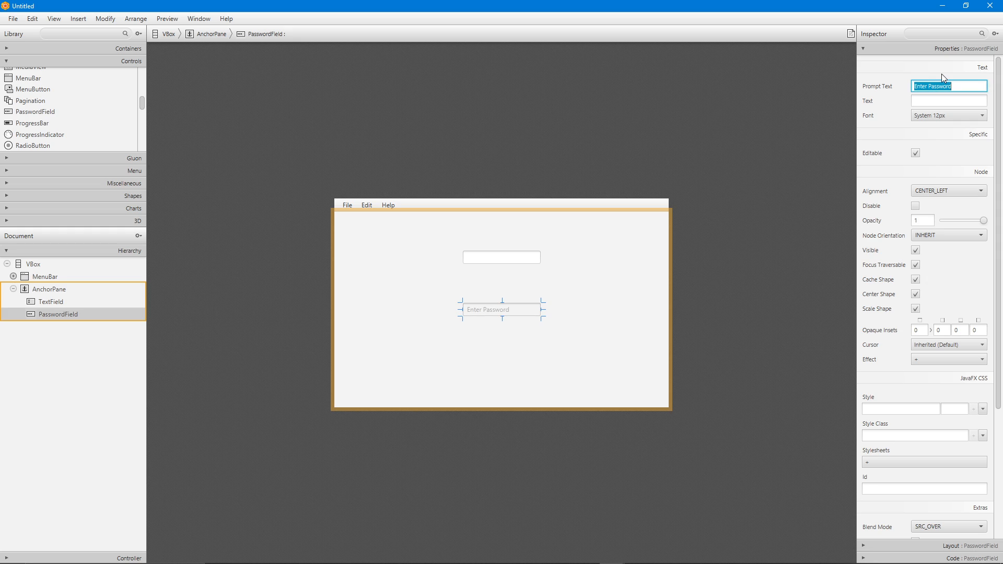
{"action": "left_click", "coordinate": [972, 83]}
{"action": "type", "text": "..."}
{"action": "left_click", "coordinate": [606, 177]}
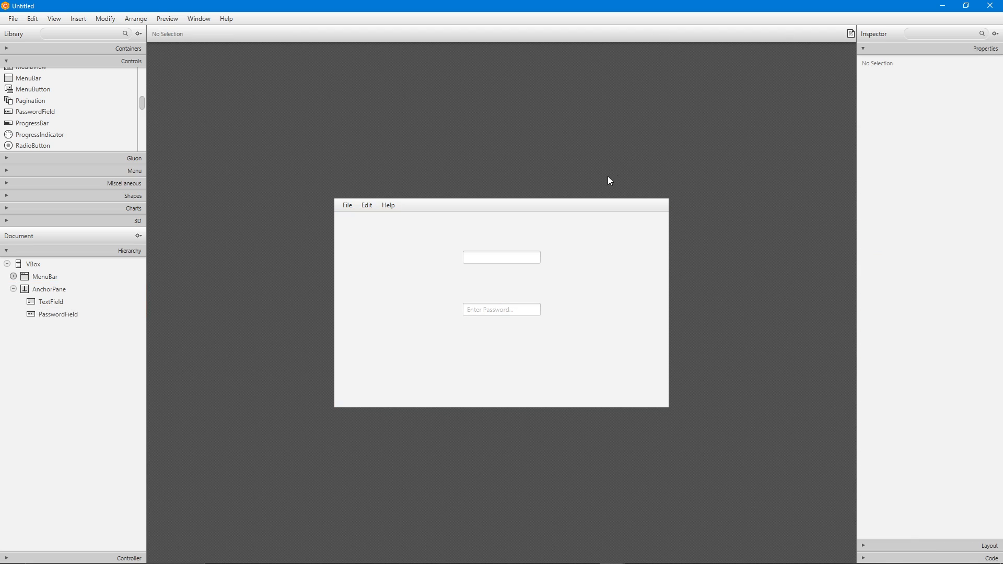
{"action": "key", "text": "ctrl+s"}
- Set the TextField's prompt text to "Enter Username..."
{"action": "left_click", "coordinate": [476, 277]}
{"action": "left_click", "coordinate": [503, 255]}
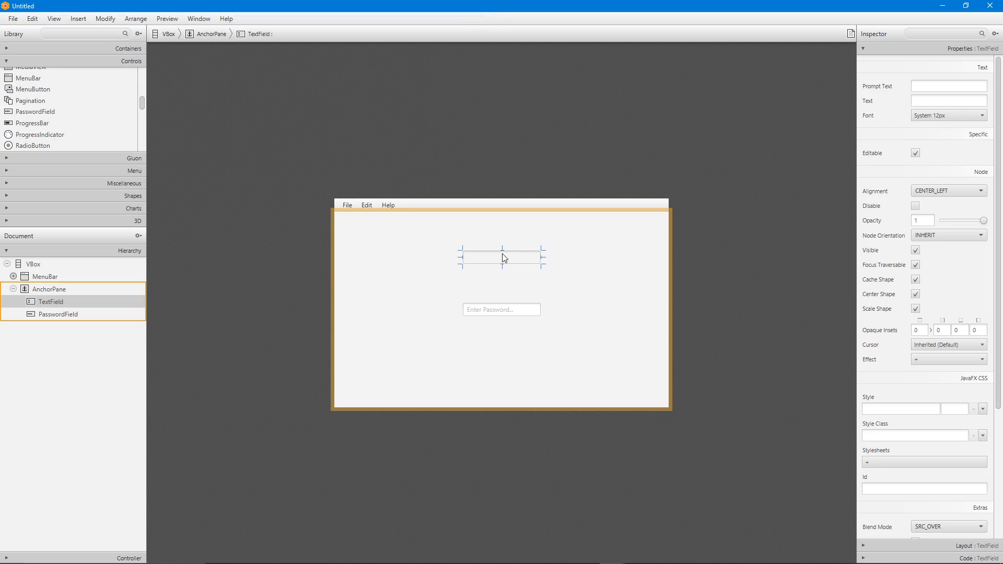
{"action": "left_click", "coordinate": [942, 87]}
{"action": "type", "text": "Enter Username..."}
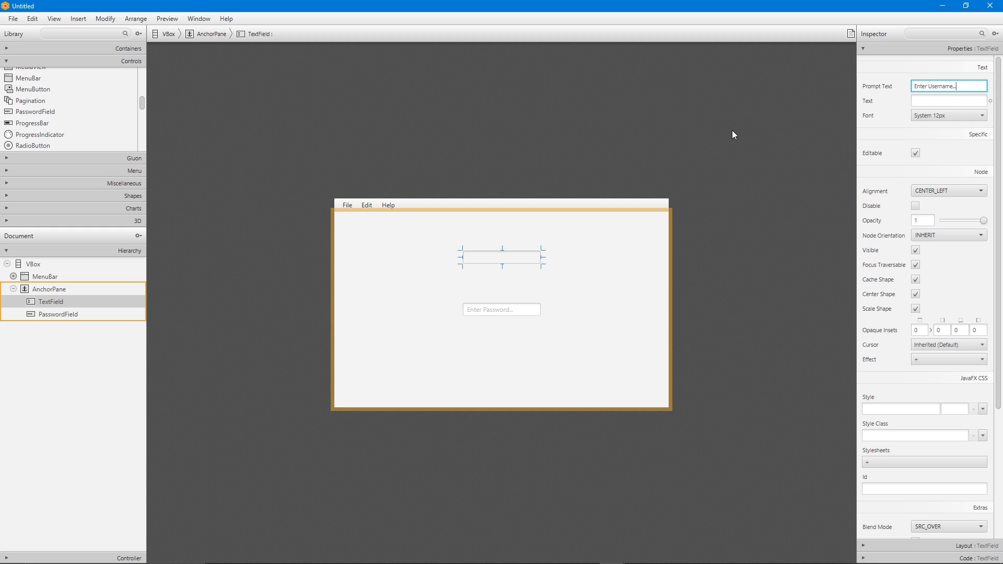
{"action": "left_click", "coordinate": [733, 135]}
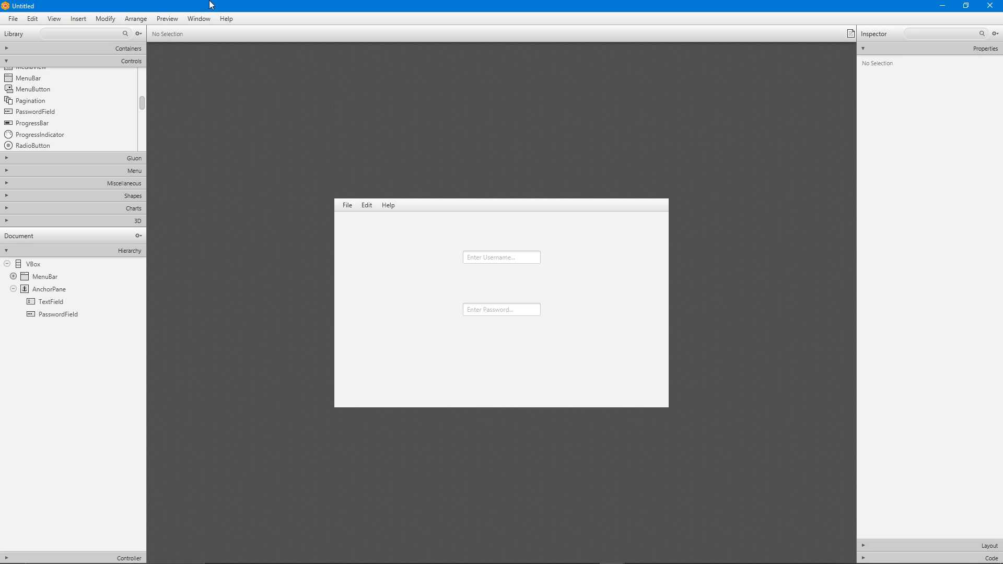
- Save the layout as an FXML document named MainSceneView in the LoginSystem_1 project's src/view folder
{"action": "left_click", "coordinate": [14, 19]}
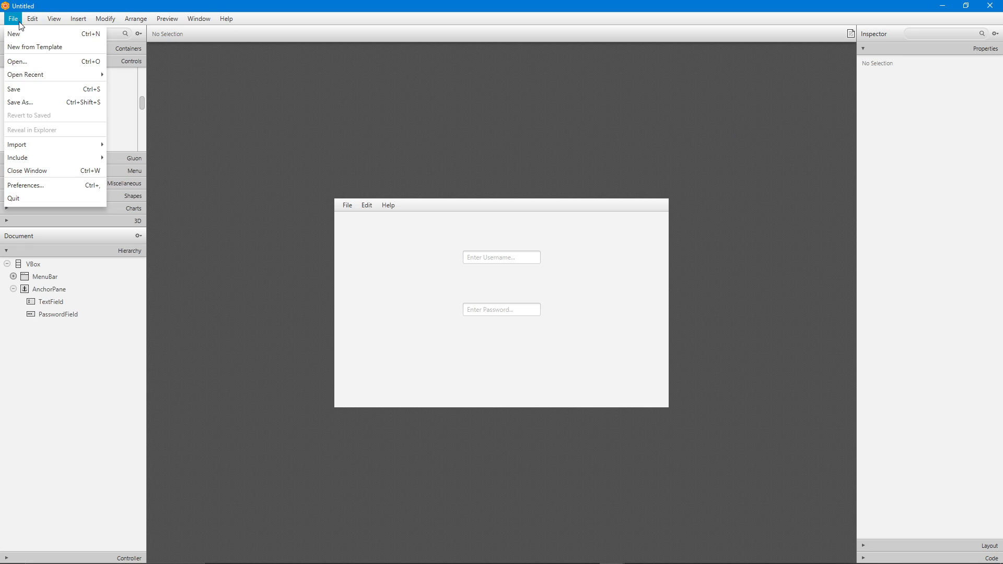
{"action": "mouse_move", "coordinate": [28, 21]}
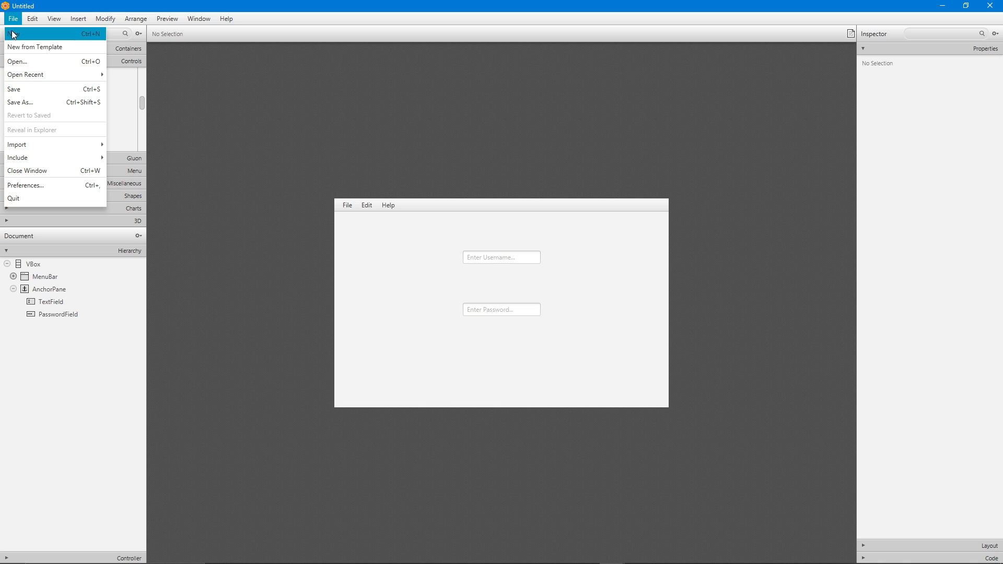
{"action": "left_click", "coordinate": [24, 107]}
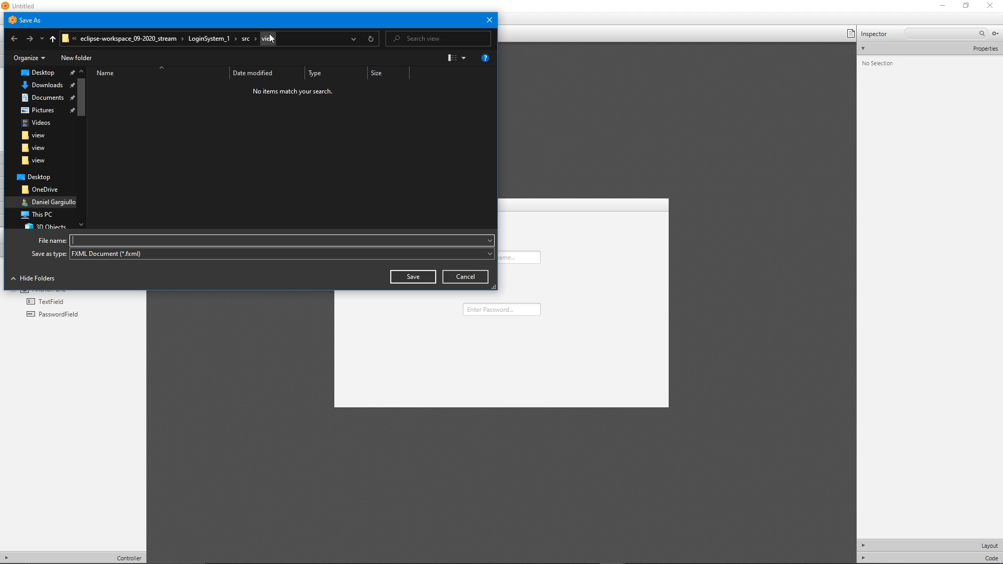
{"action": "left_click", "coordinate": [149, 39]}
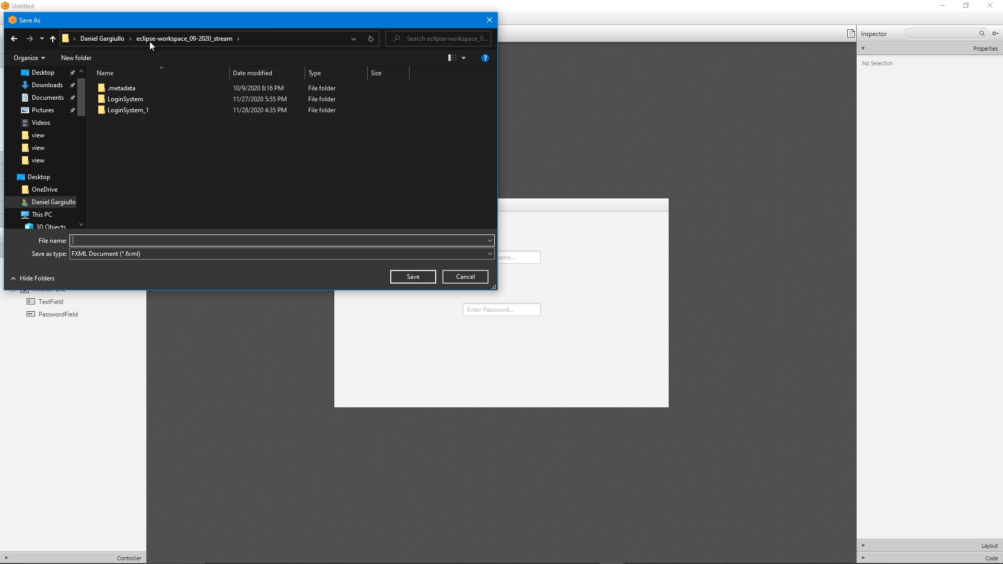
{"action": "double_click", "coordinate": [110, 111]}
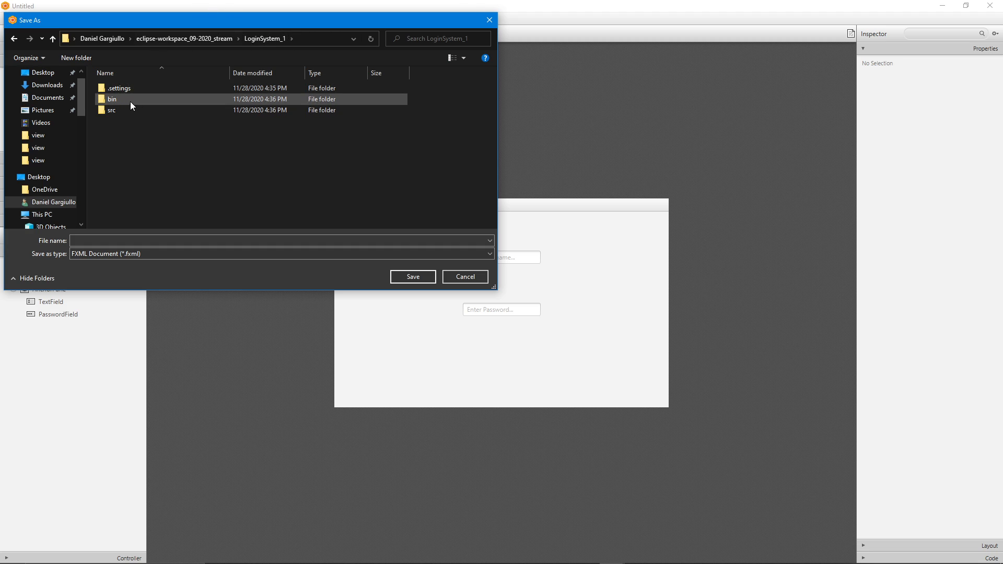
{"action": "double_click", "coordinate": [112, 109]}
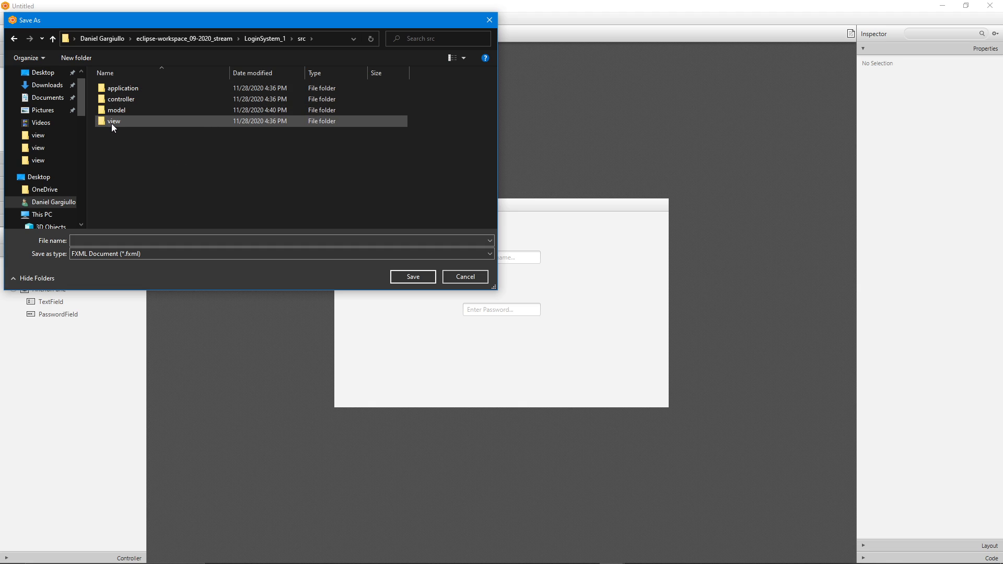
{"action": "double_click", "coordinate": [111, 122]}
{"action": "left_click", "coordinate": [111, 238]}
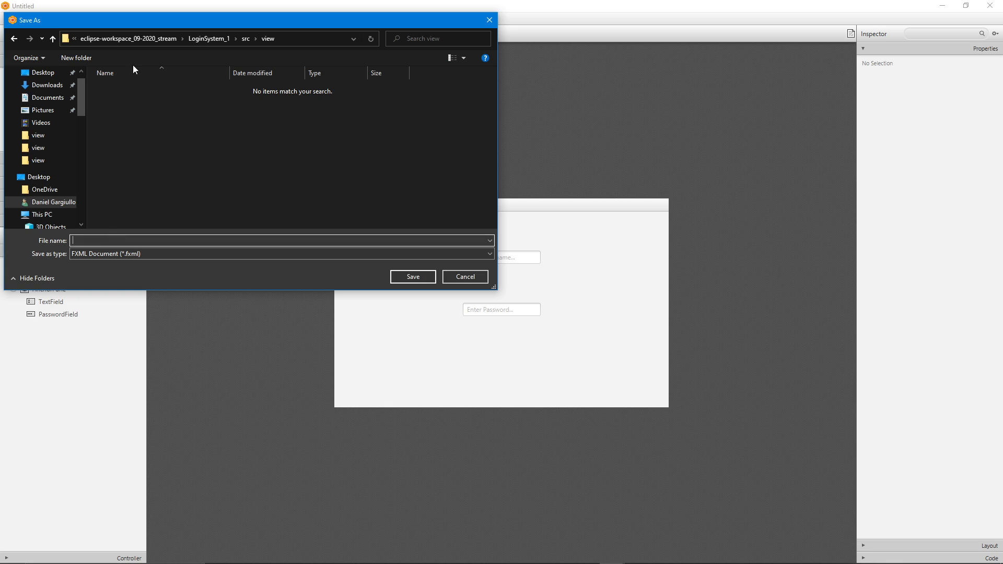
{"action": "left_click_drag", "start_coordinate": [134, 22], "coordinate": [134, 64]}
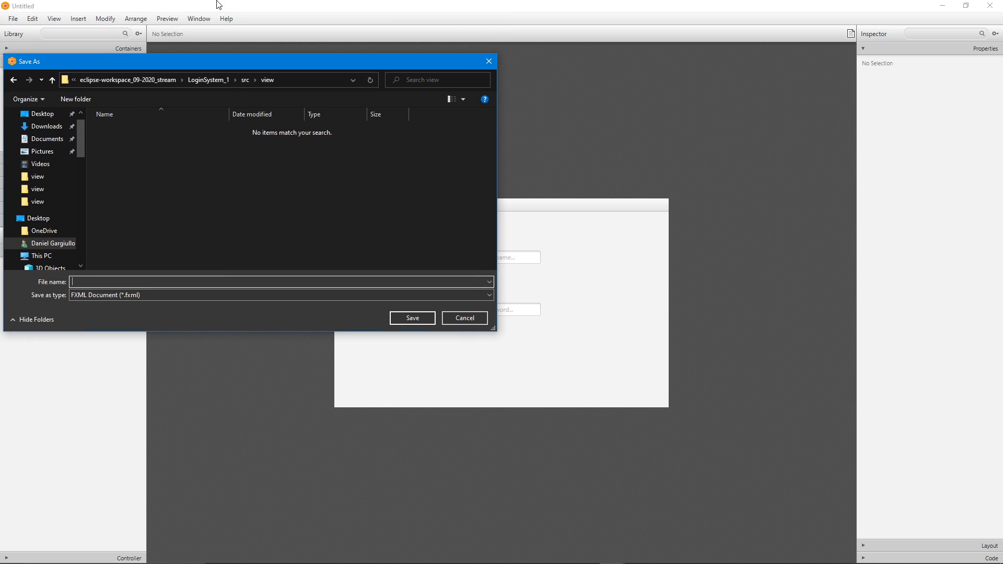
{"action": "type", "text": "MainSceneView"}
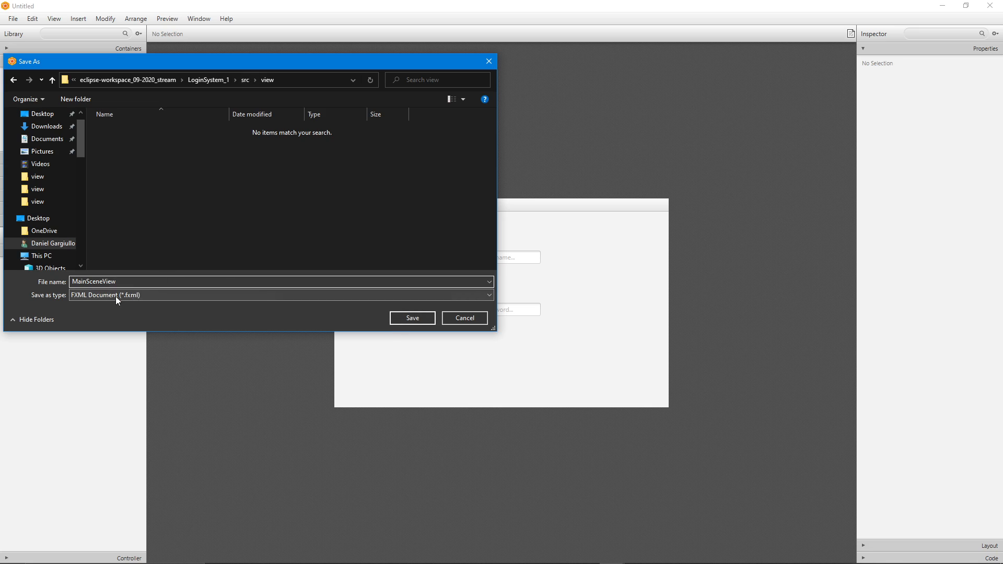
{"action": "left_click", "coordinate": [413, 317]}
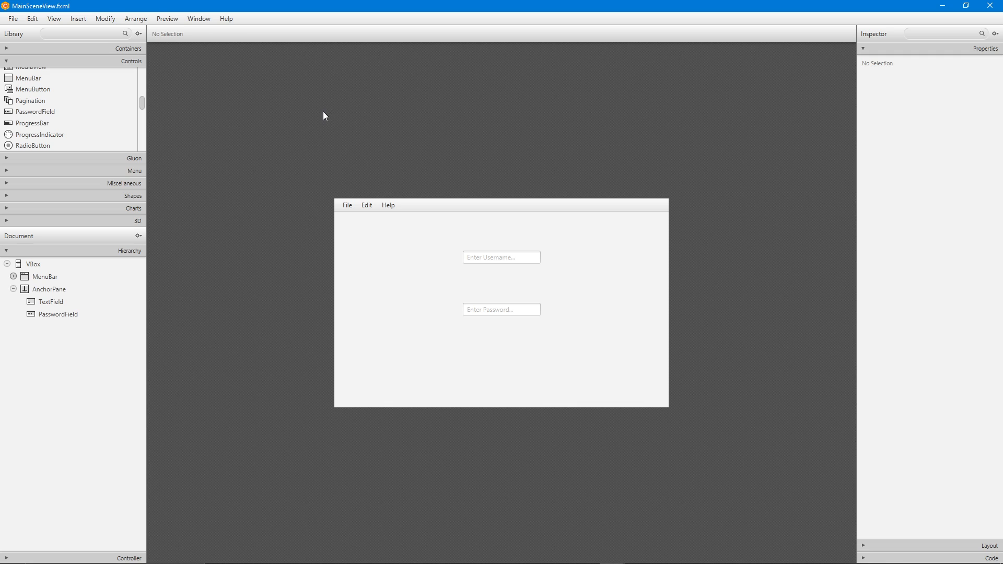
{"action": "left_click", "coordinate": [575, 291]}
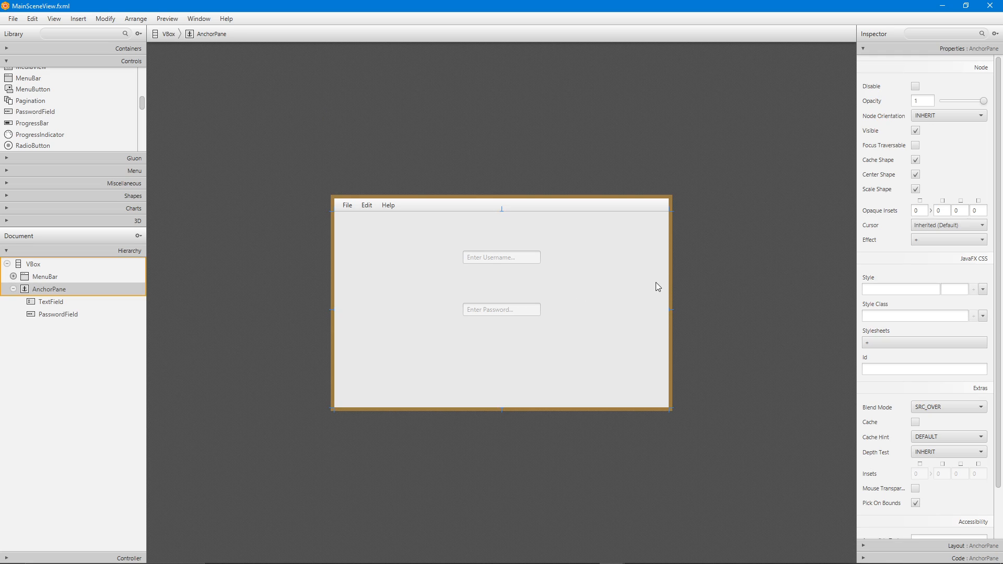
{"action": "left_click", "coordinate": [618, 143]}
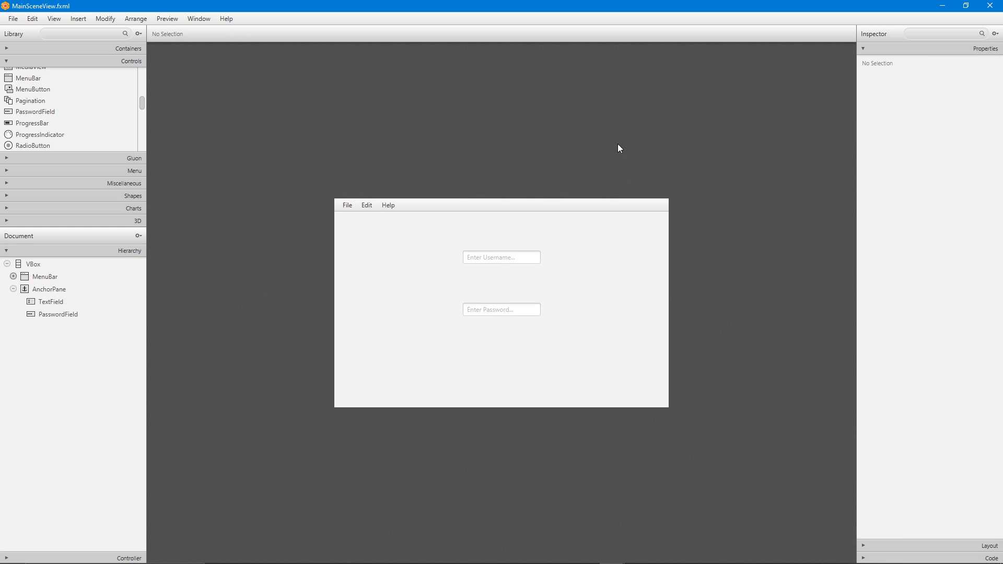
{"action": "left_click", "coordinate": [626, 250]}
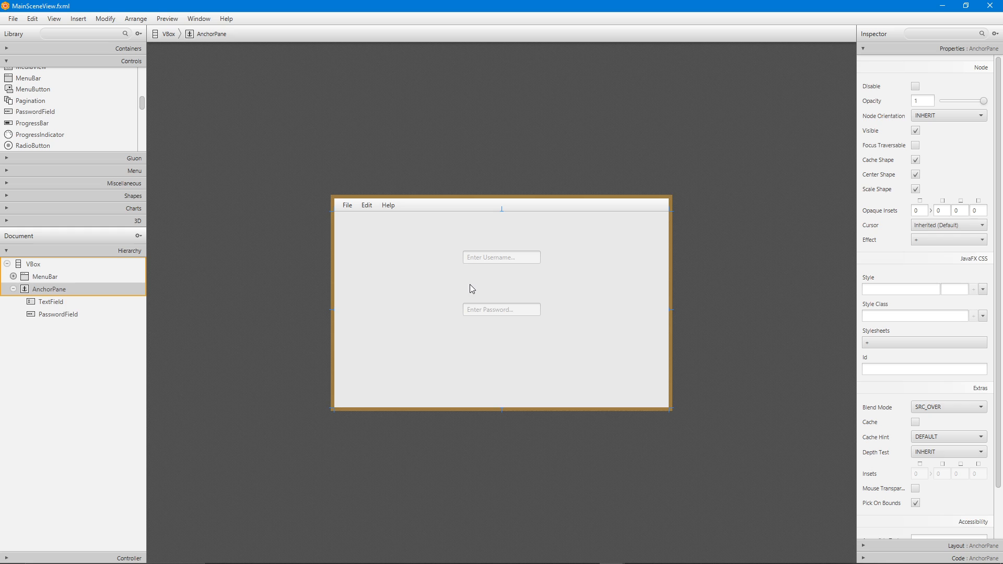
- Move the PasswordField up close beneath the TextField and shrink the root VBox in both width and height
{"action": "left_click_drag", "start_coordinate": [490, 311], "coordinate": [499, 283]}
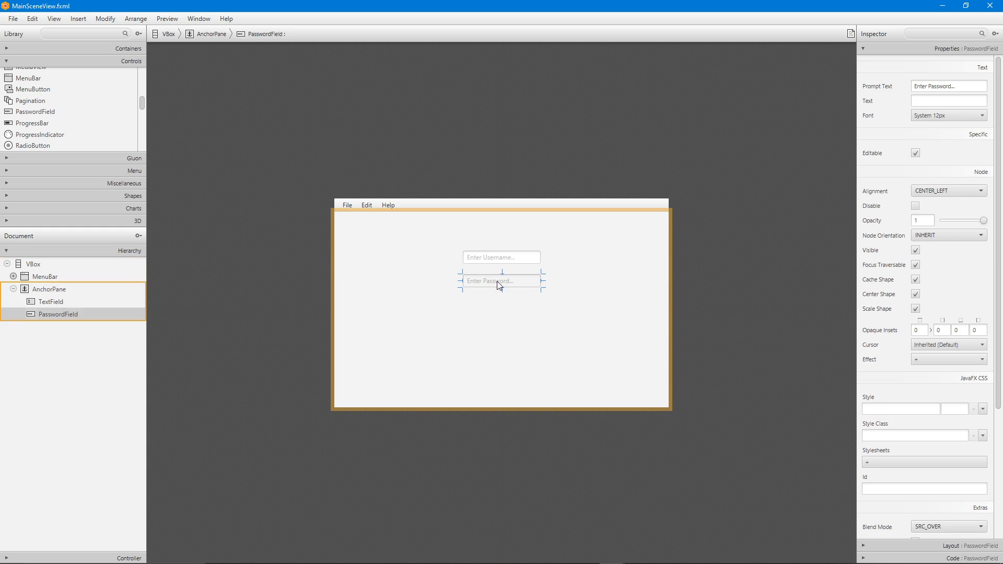
{"action": "left_click", "coordinate": [633, 290]}
{"action": "left_click", "coordinate": [45, 265]}
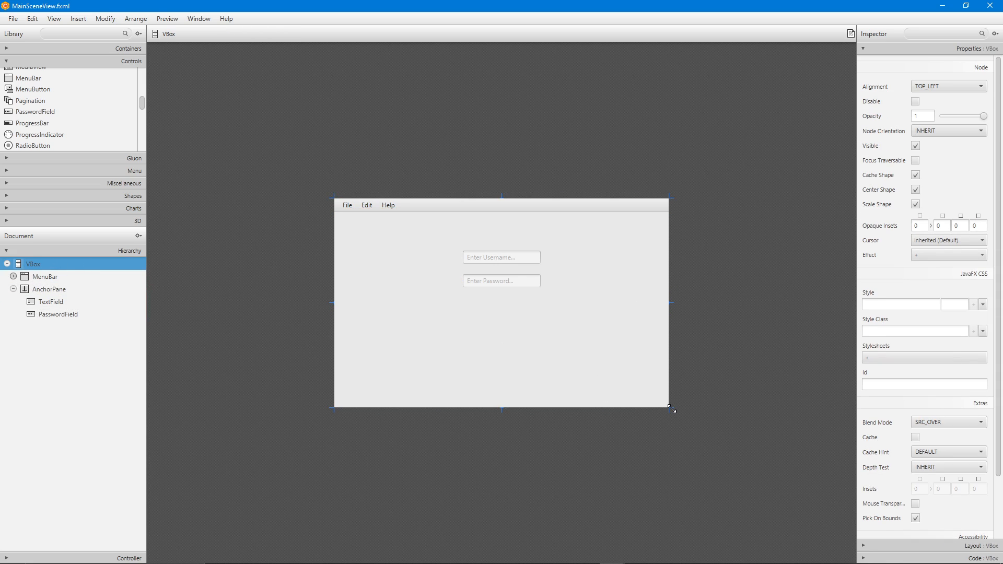
{"action": "left_click_drag", "start_coordinate": [672, 409], "coordinate": [593, 387]}
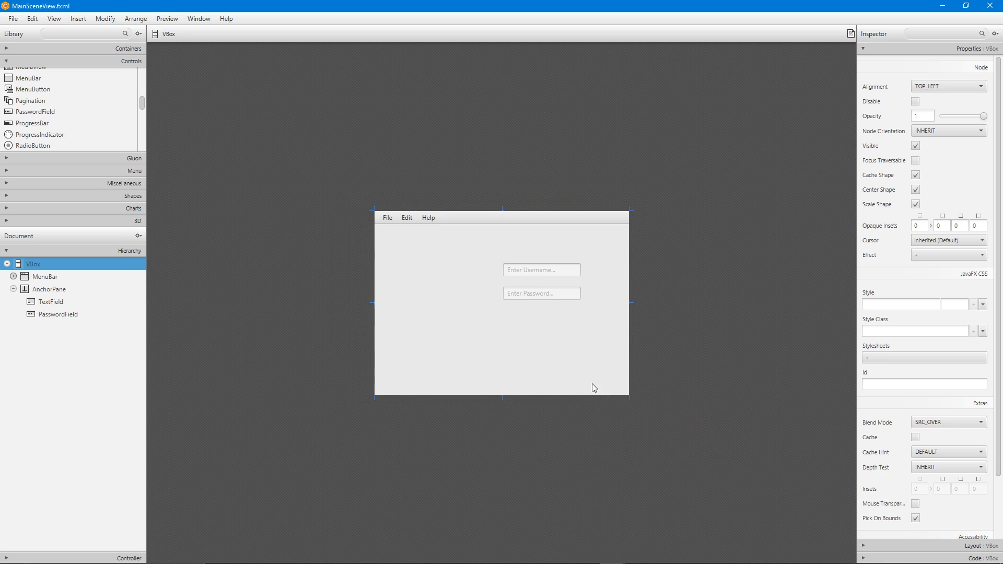
- Move the username and password fields together toward the left half of the smaller AnchorPane
{"action": "left_click", "coordinate": [521, 268]}
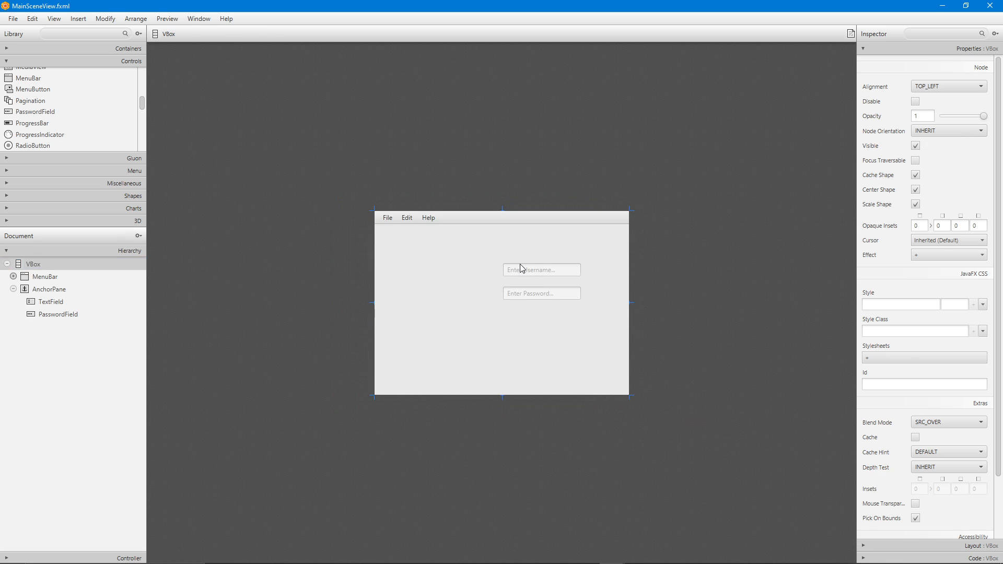
{"action": "left_click", "coordinate": [540, 294], "text": "shift"}
{"action": "left_click_drag", "start_coordinate": [549, 270], "coordinate": [490, 273]}
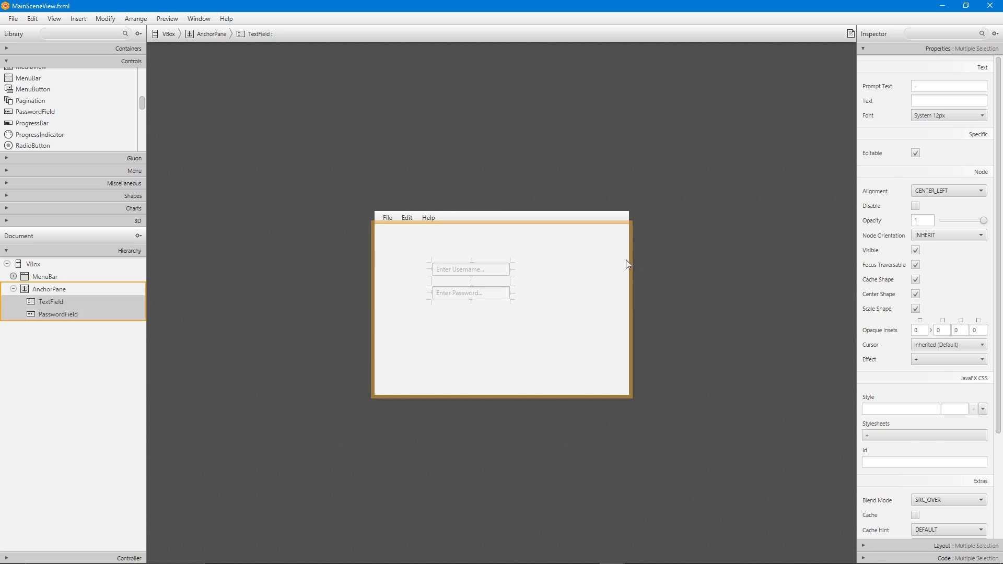
- Resize the root VBox to be slightly narrower and slightly taller
{"action": "left_click", "coordinate": [70, 293]}
{"action": "left_click", "coordinate": [58, 264]}
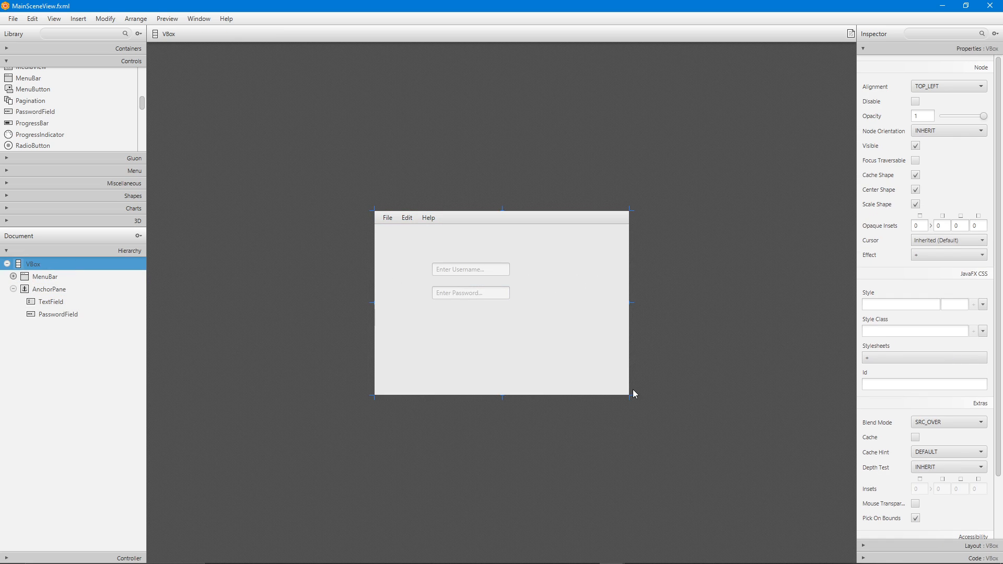
{"action": "left_click_drag", "start_coordinate": [631, 395], "coordinate": [621, 401]}
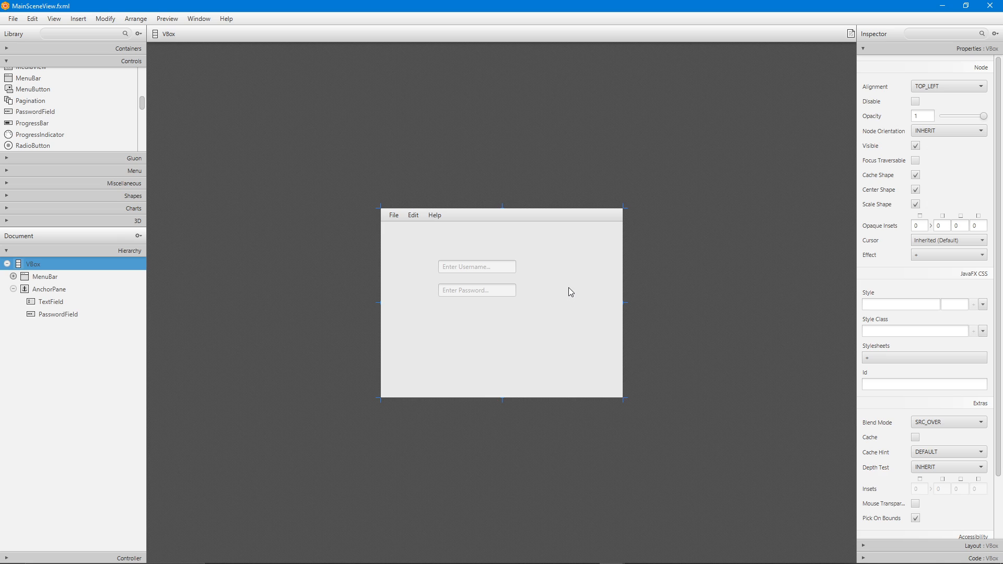
- Move the username and password fields together so they are centred horizontally near the top of the AnchorPane
{"action": "left_click", "coordinate": [488, 268]}
{"action": "left_click", "coordinate": [484, 291], "text": "shift"}
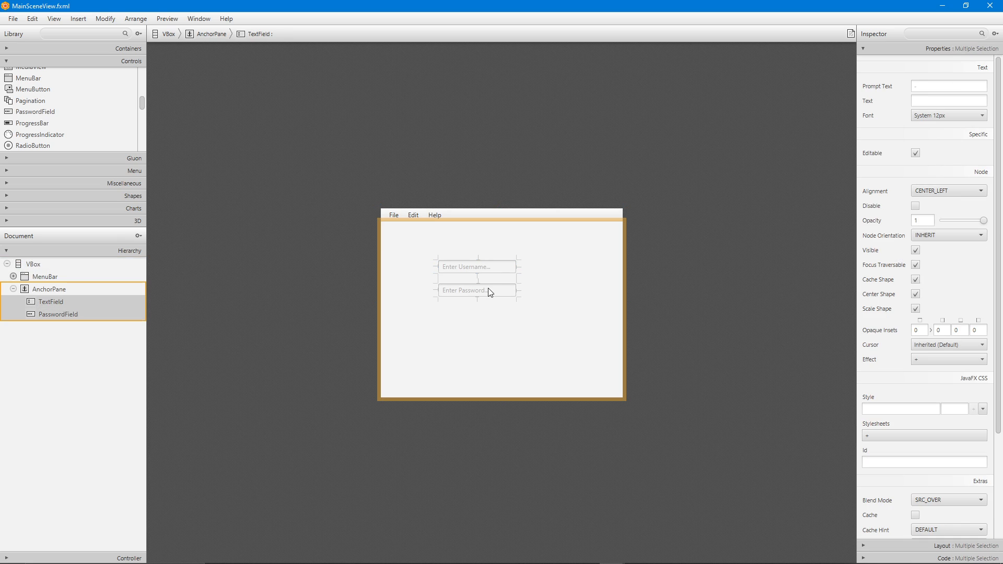
{"action": "left_click_drag", "start_coordinate": [489, 292], "coordinate": [526, 281]}
{"action": "mouse_move", "coordinate": [522, 282]}
{"action": "left_mouse_down"}
{"action": "mouse_move", "coordinate": [532, 277]}
{"action": "mouse_move", "coordinate": [512, 271]}
{"action": "left_mouse_up"}
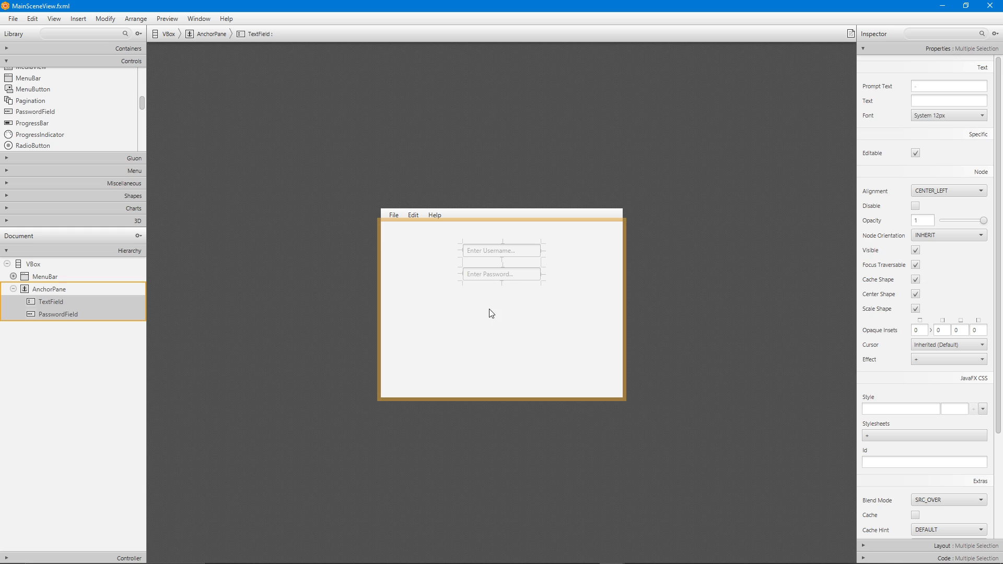
{"action": "left_click", "coordinate": [506, 321]}
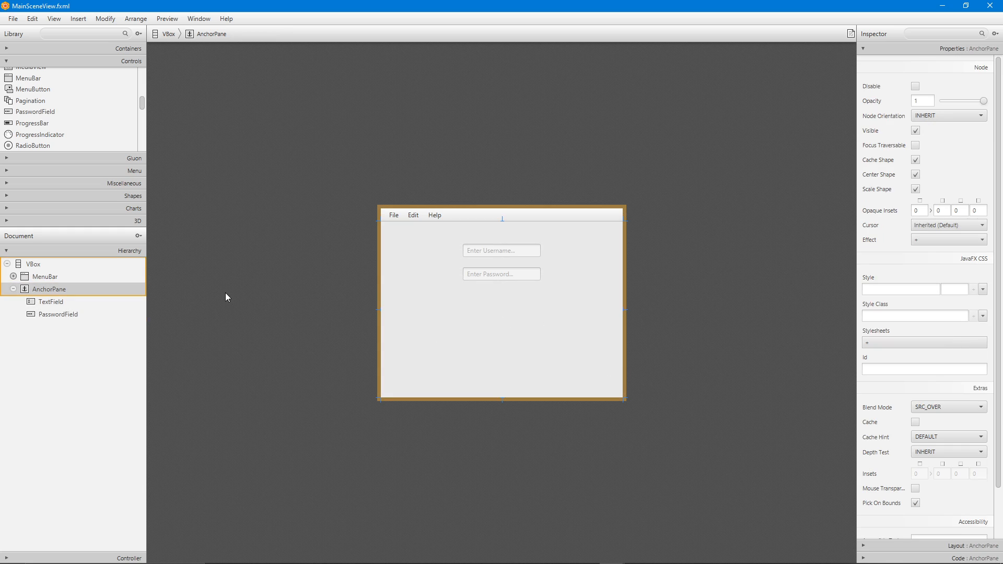
- Add a Button with the text "Login" centred just below the PasswordField and save the layout
{"action": "scroll", "coordinate": [120, 133], "scroll_direction": "up", "scroll_amount": 5}
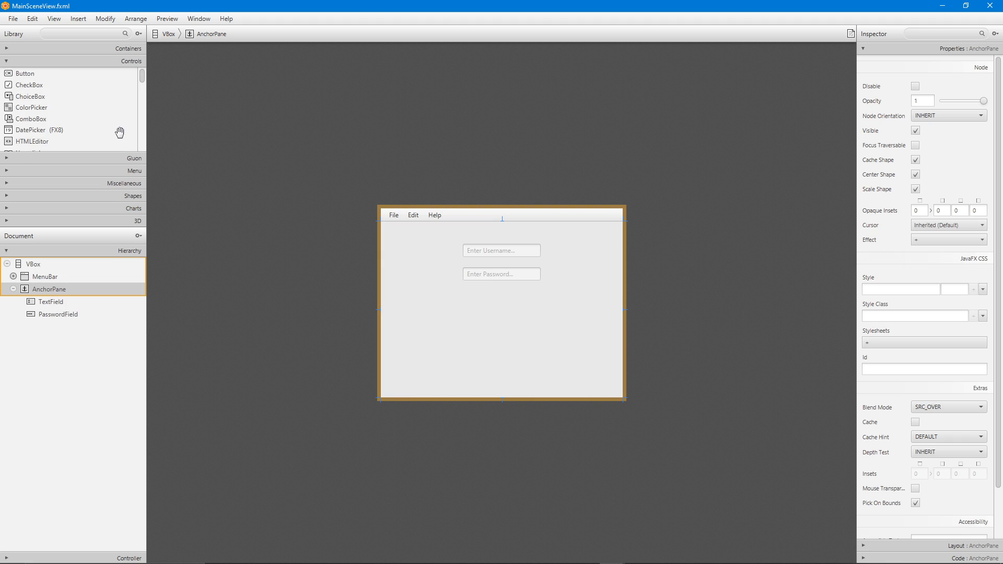
{"action": "left_click", "coordinate": [19, 76]}
{"action": "left_click_drag", "start_coordinate": [20, 76], "coordinate": [501, 296]}
{"action": "double_click", "coordinate": [932, 85]}
{"action": "type", "text": "Login"}
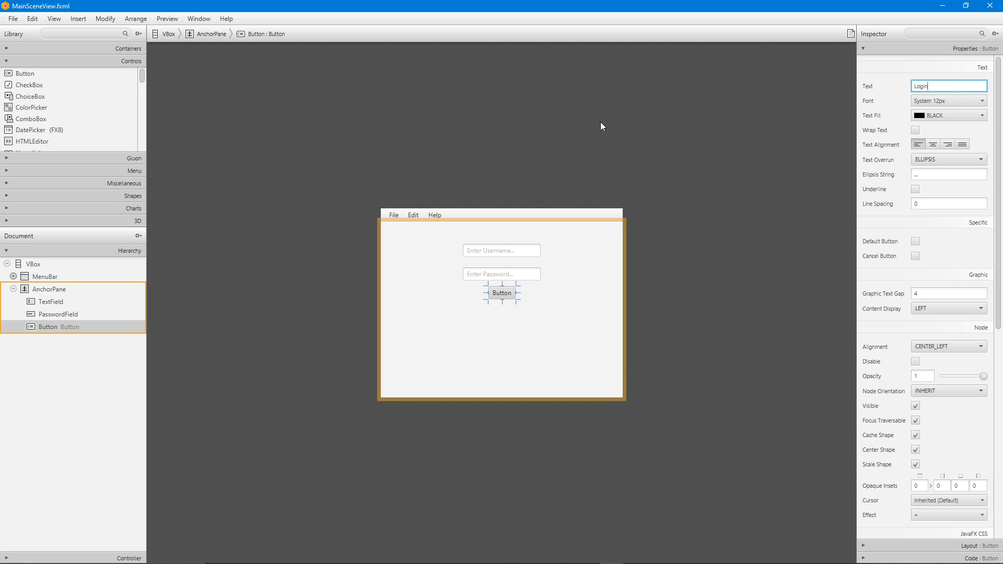
{"action": "left_click", "coordinate": [609, 139]}
{"action": "key", "text": "ctrl+s"}
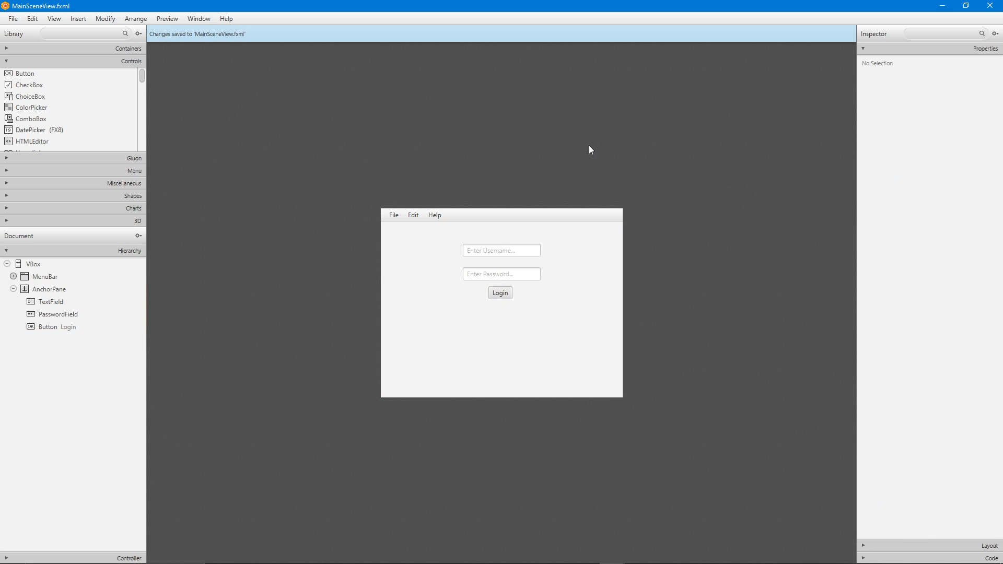
- Duplicate the Login button, place the copy directly beneath it, and set the copy's text to "Logout"
{"action": "left_click", "coordinate": [505, 296]}
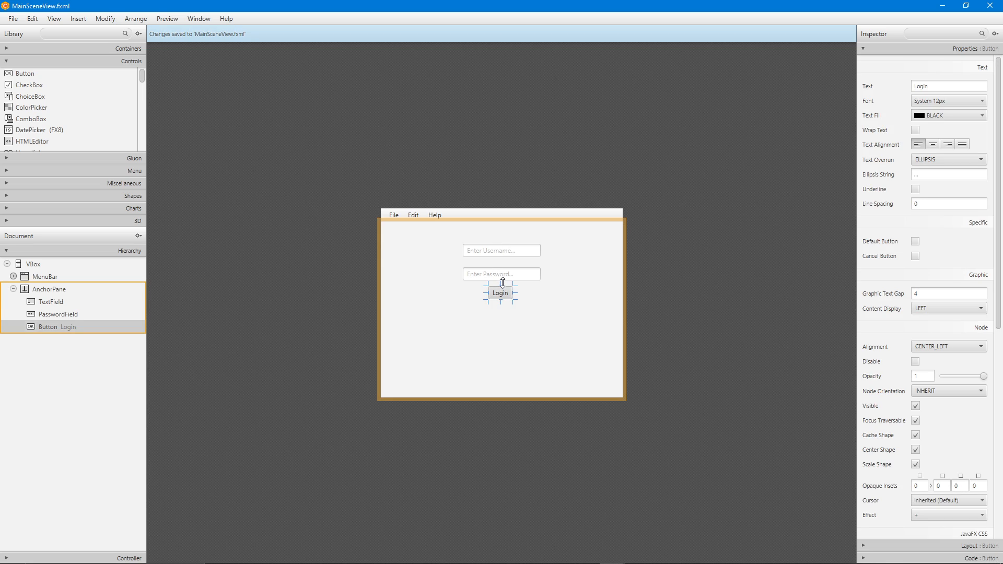
{"action": "key", "text": "ctrl+d"}
{"action": "left_click_drag", "start_coordinate": [512, 299], "coordinate": [508, 311]}
{"action": "left_click", "coordinate": [935, 86]}
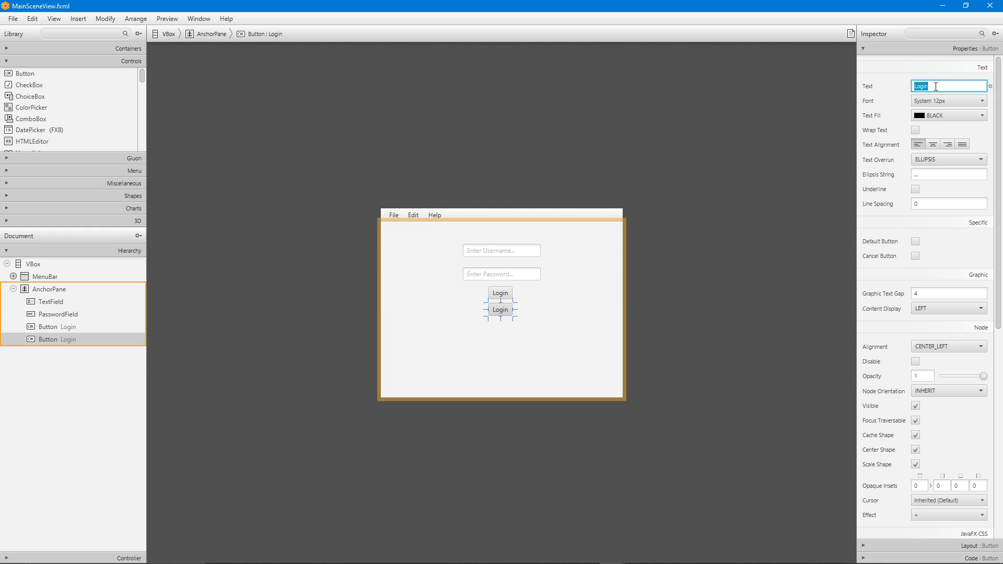
{"action": "type", "text": "Logout"}
- Turn off the Visible property of the Logout button and save the layout
{"action": "left_click", "coordinate": [921, 407]}
{"action": "left_click", "coordinate": [914, 407]}
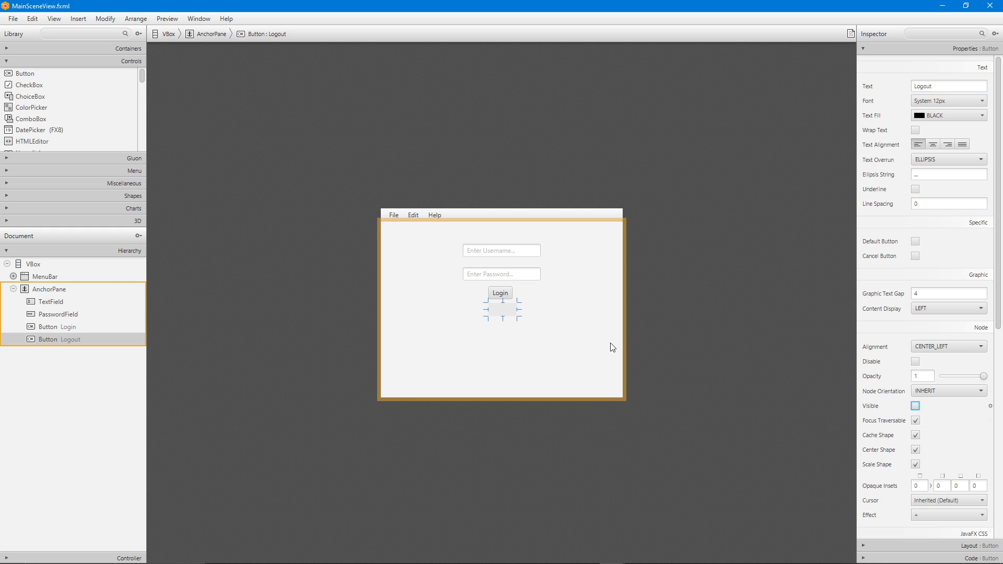
{"action": "left_click", "coordinate": [696, 293]}
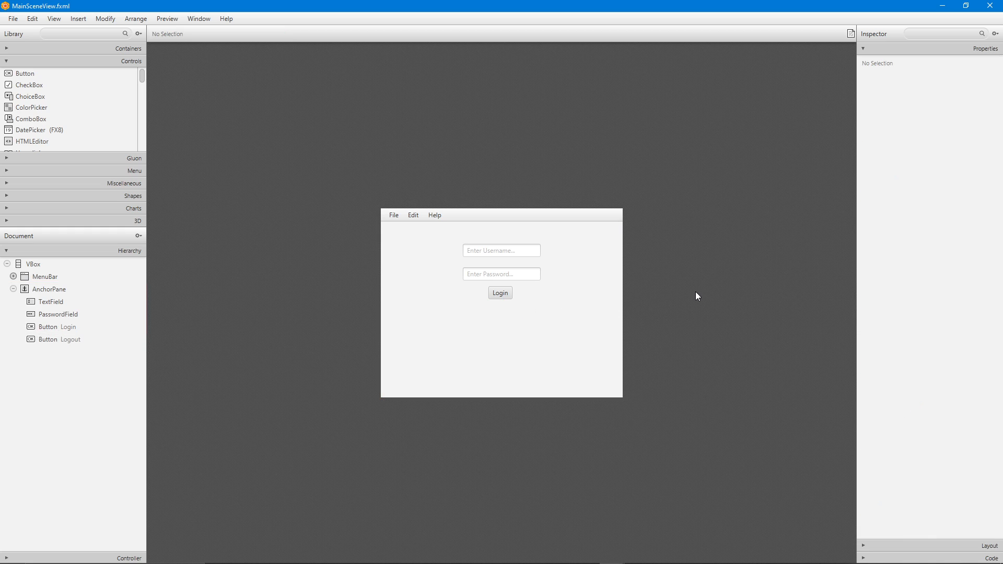
{"action": "key", "text": "ctrl+s"}
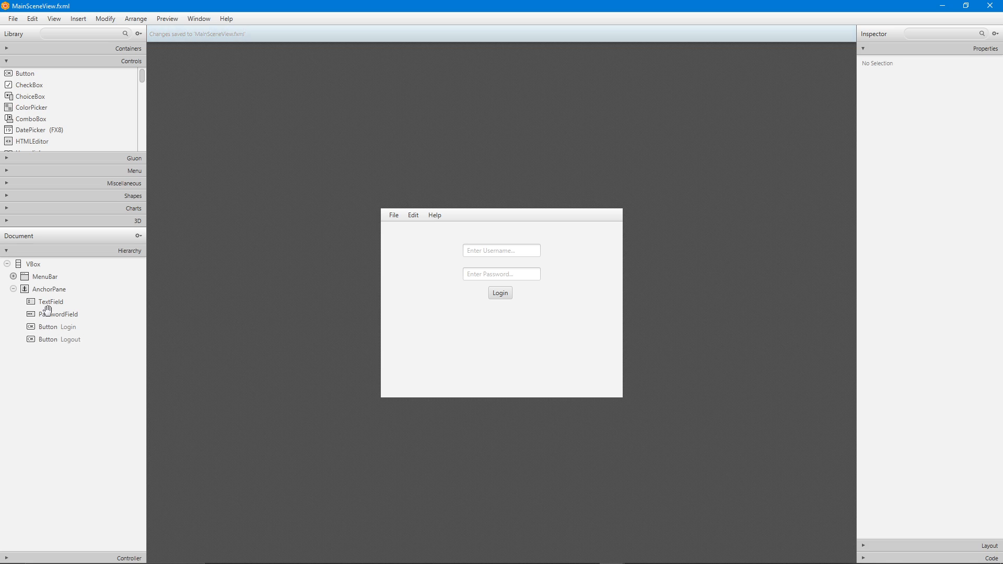
- Add a Button with the text "Create New Account" centred near the bottom of the AnchorPane, saving the layout
{"action": "left_click_drag", "start_coordinate": [15, 76], "coordinate": [502, 366]}
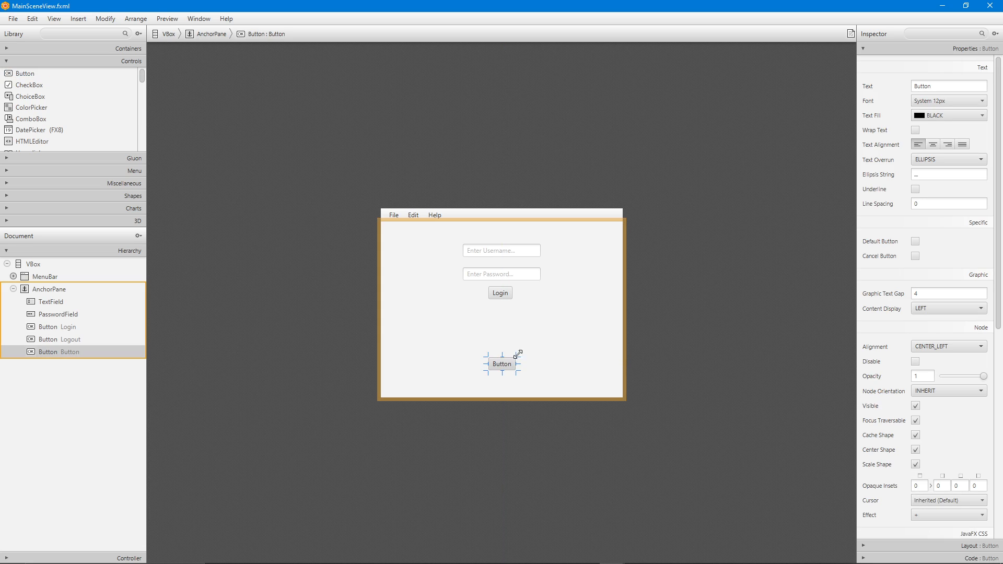
{"action": "double_click", "coordinate": [950, 87]}
{"action": "type", "text": "Create New"}
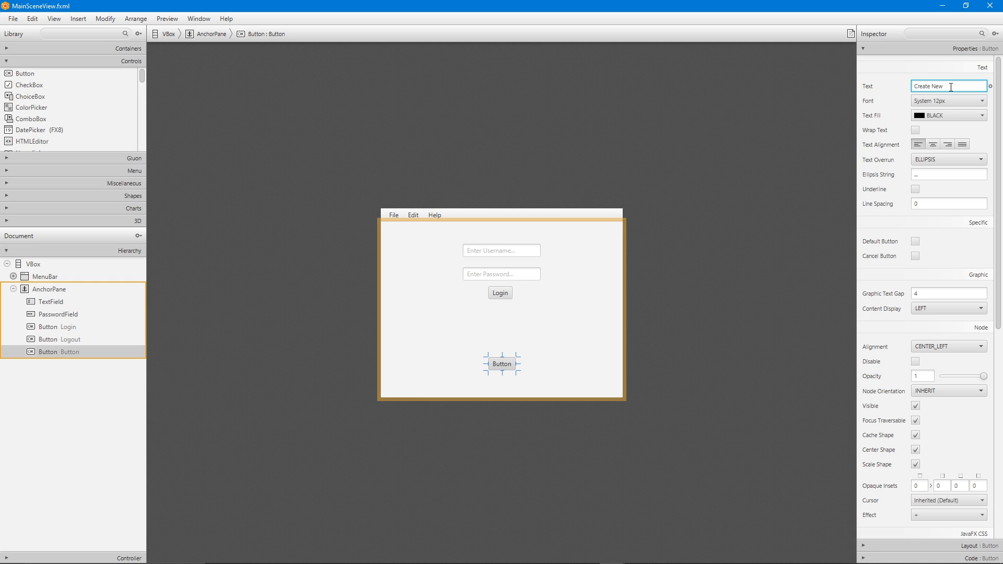
{"action": "type", "text": " Account"}
{"action": "left_click", "coordinate": [689, 175]}
{"action": "key", "text": "ctrl+s"}
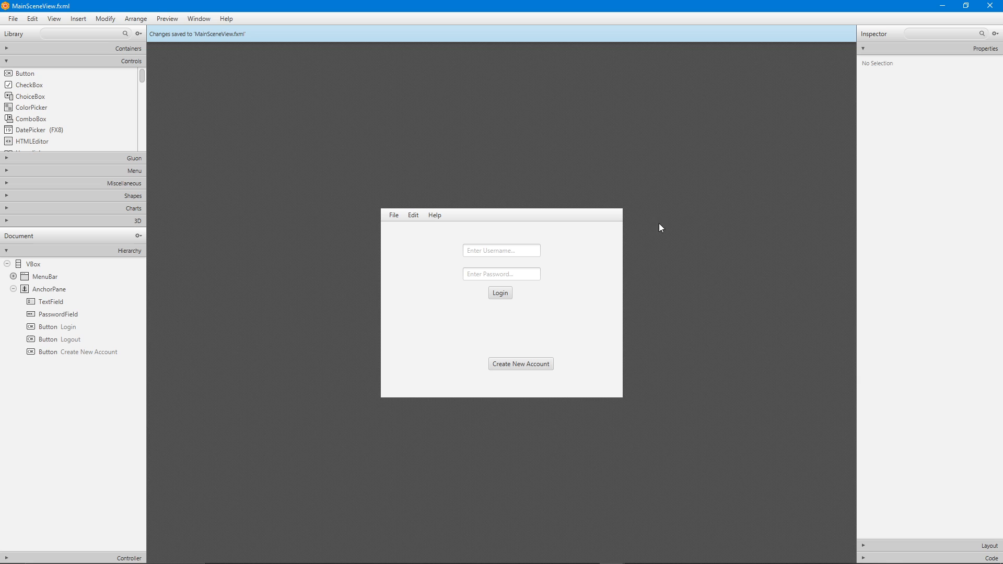
{"action": "left_click_drag", "start_coordinate": [537, 370], "coordinate": [518, 368]}
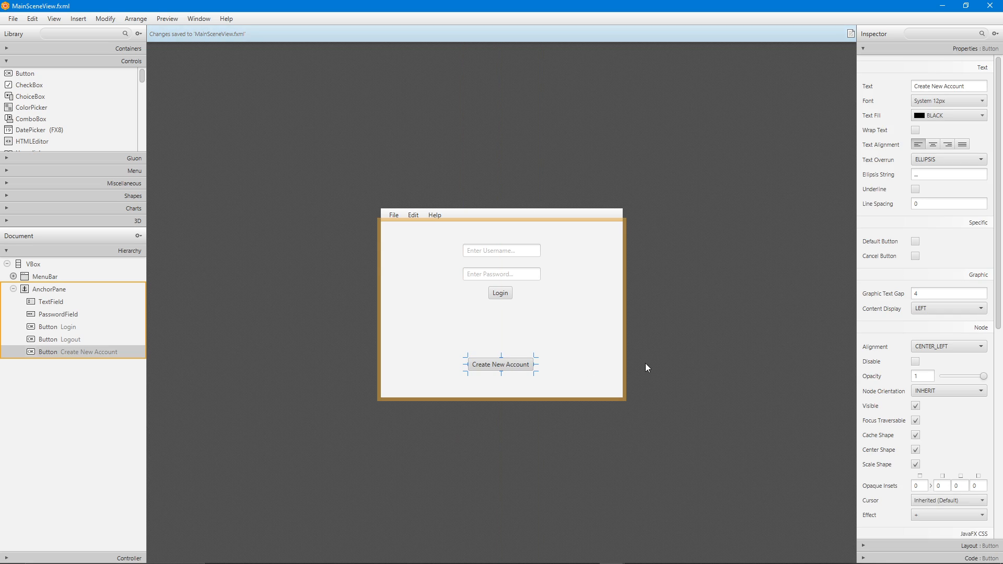
{"action": "left_click", "coordinate": [253, 315]}
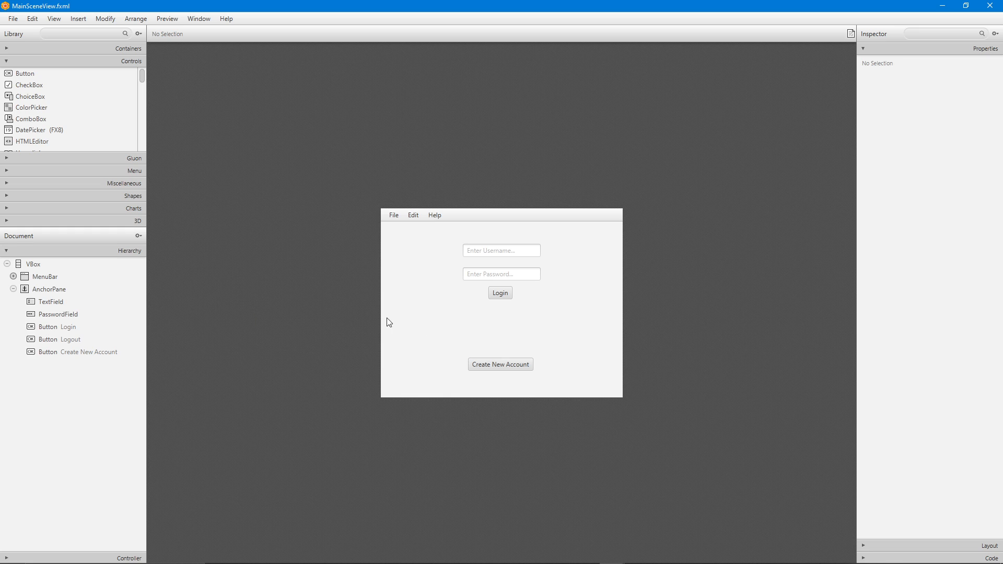
{"action": "scroll", "coordinate": [42, 120], "scroll_direction": "down", "scroll_amount": 5}
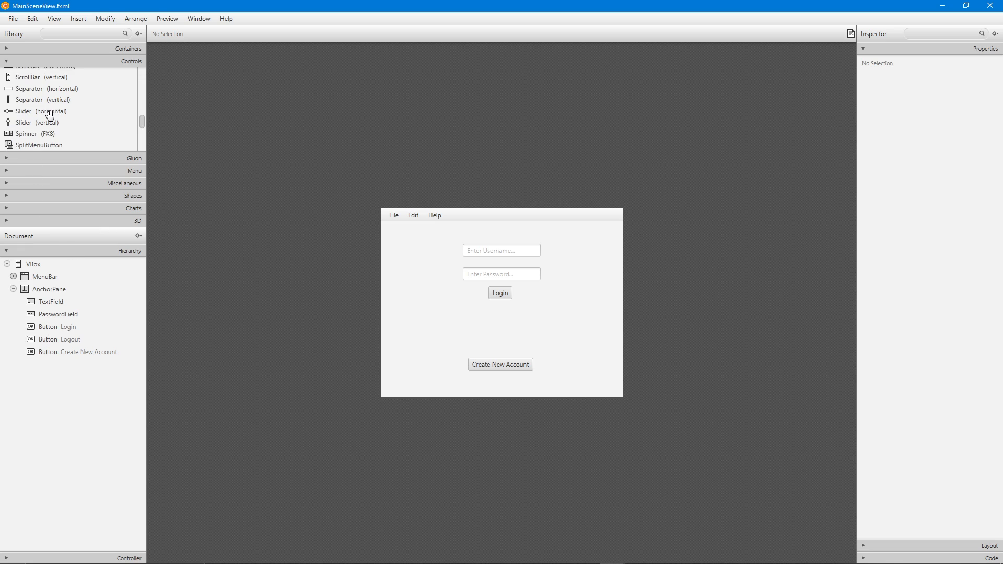
{"action": "scroll", "coordinate": [72, 119], "scroll_direction": "down", "scroll_amount": 3}
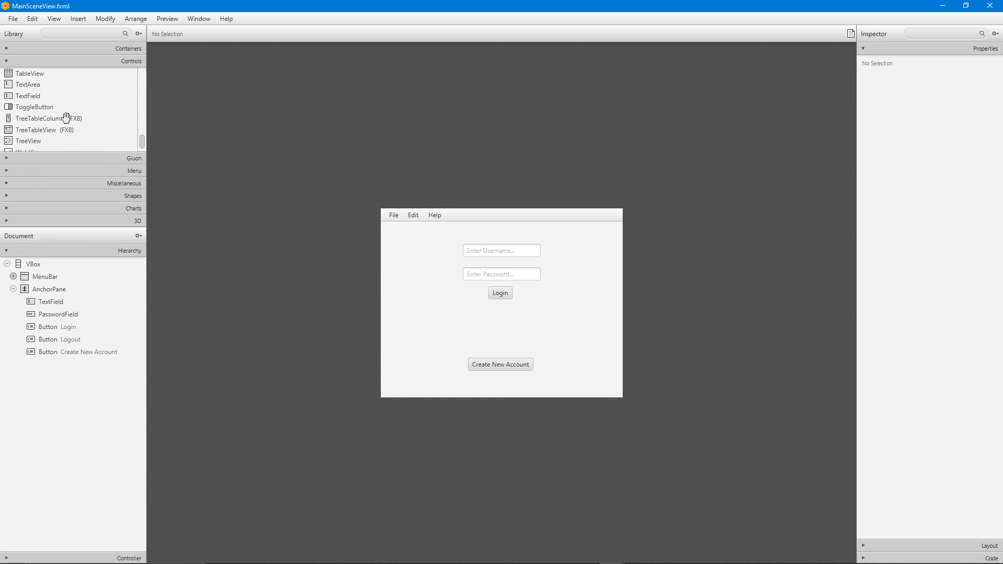
{"action": "scroll", "coordinate": [63, 117], "scroll_direction": "up", "scroll_amount": 5}
{"action": "scroll", "coordinate": [47, 121], "scroll_direction": "up", "scroll_amount": 5}
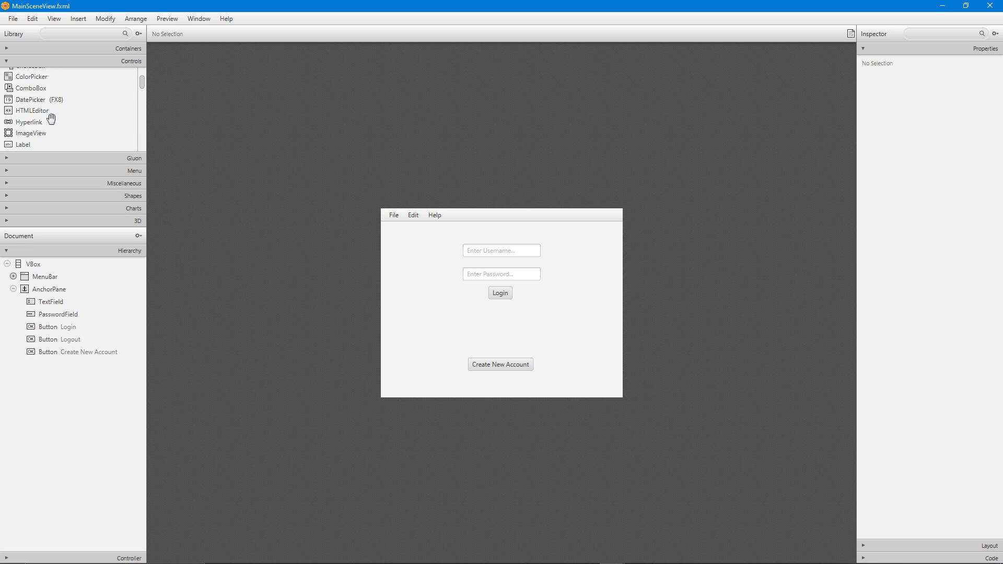
{"action": "left_click", "coordinate": [19, 115]}
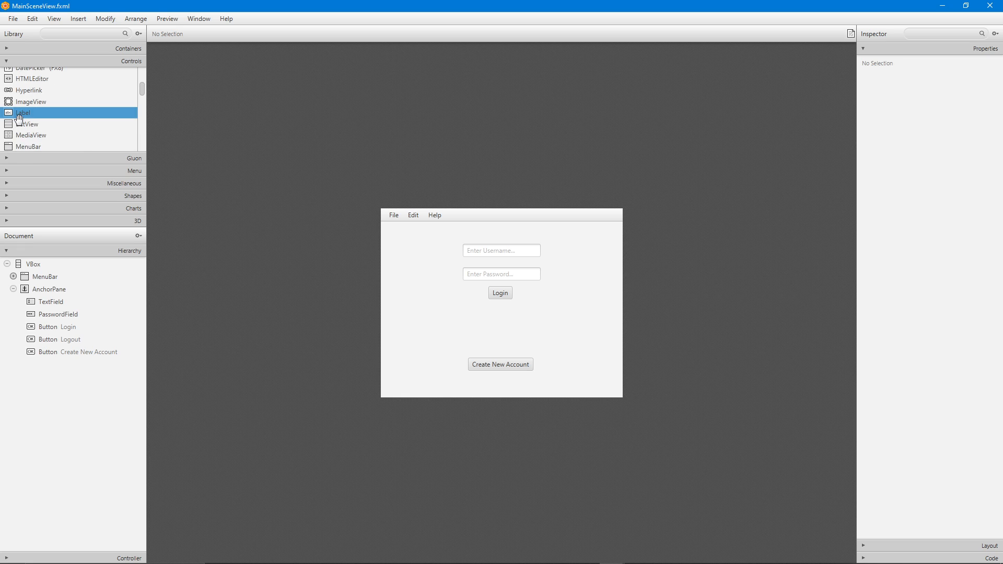
{"action": "mouse_move", "coordinate": [21, 101]}
{"action": "left_mouse_down"}
{"action": "mouse_move", "coordinate": [369, 199]}
{"action": "mouse_move", "coordinate": [425, 229]}
{"action": "mouse_move", "coordinate": [31, 100]}
{"action": "left_mouse_up"}
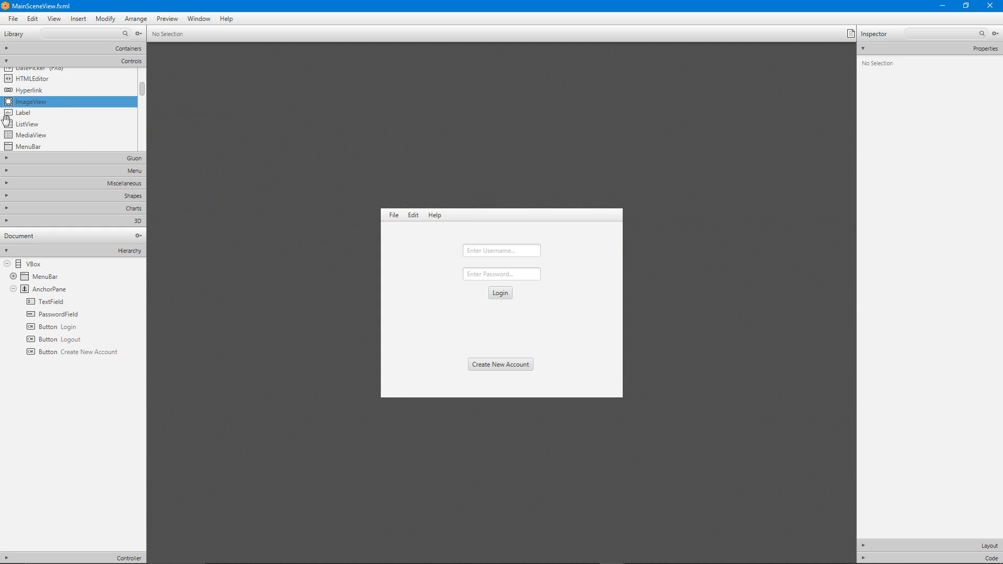
- Fit a small BorderPane centred between the Login and Create New Account buttons, with the Create New Account button moved down beneath it
{"action": "left_click", "coordinate": [74, 51]}
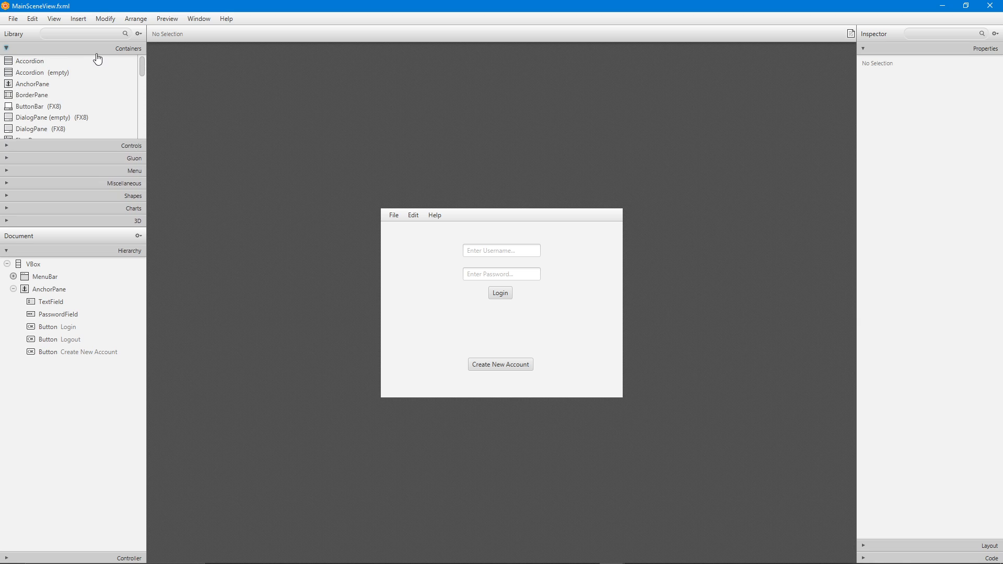
{"action": "left_click", "coordinate": [36, 94]}
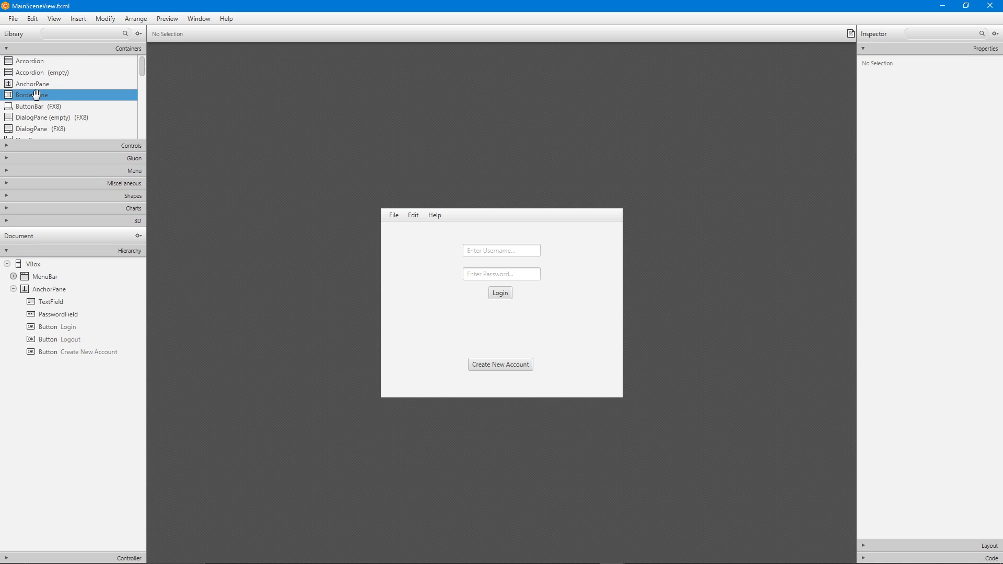
{"action": "left_click_drag", "start_coordinate": [36, 94], "coordinate": [504, 324]}
{"action": "left_click_drag", "start_coordinate": [553, 369], "coordinate": [512, 373]}
{"action": "mouse_move", "coordinate": [519, 321]}
{"action": "left_mouse_down"}
{"action": "mouse_move", "coordinate": [524, 345]}
{"action": "mouse_move", "coordinate": [518, 335]}
{"action": "left_mouse_up"}
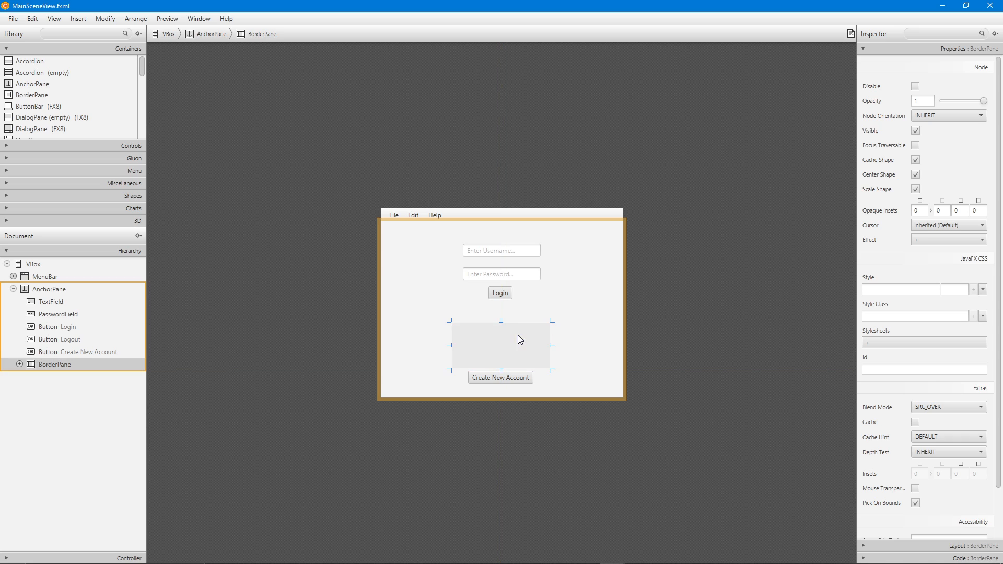
{"action": "left_click", "coordinate": [501, 314]}
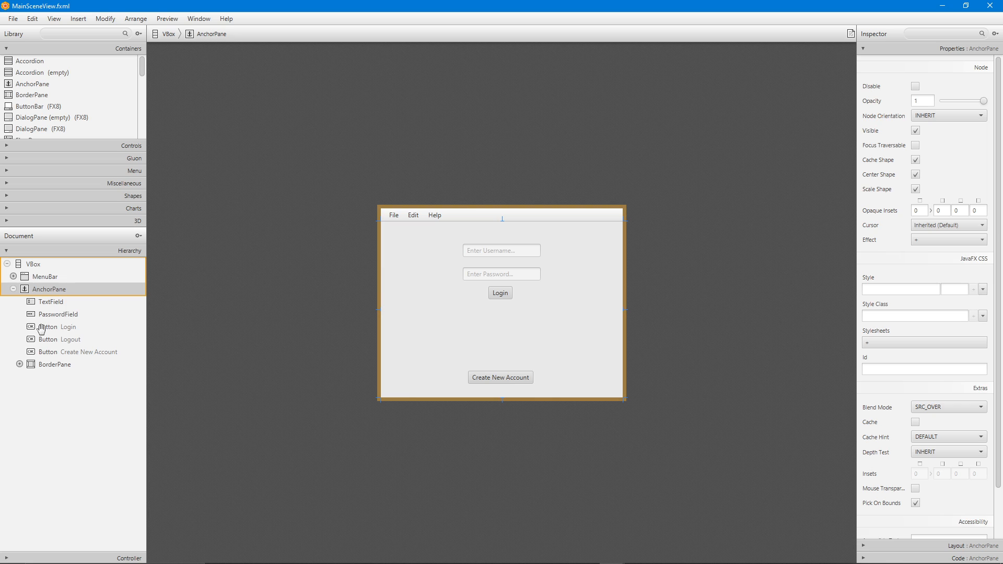
- Add a Label near the AnchorPane's upper-left corner and place a duplicate of it in the centre of the BorderPane
{"action": "left_click", "coordinate": [48, 339]}
{"action": "left_click", "coordinate": [484, 346]}
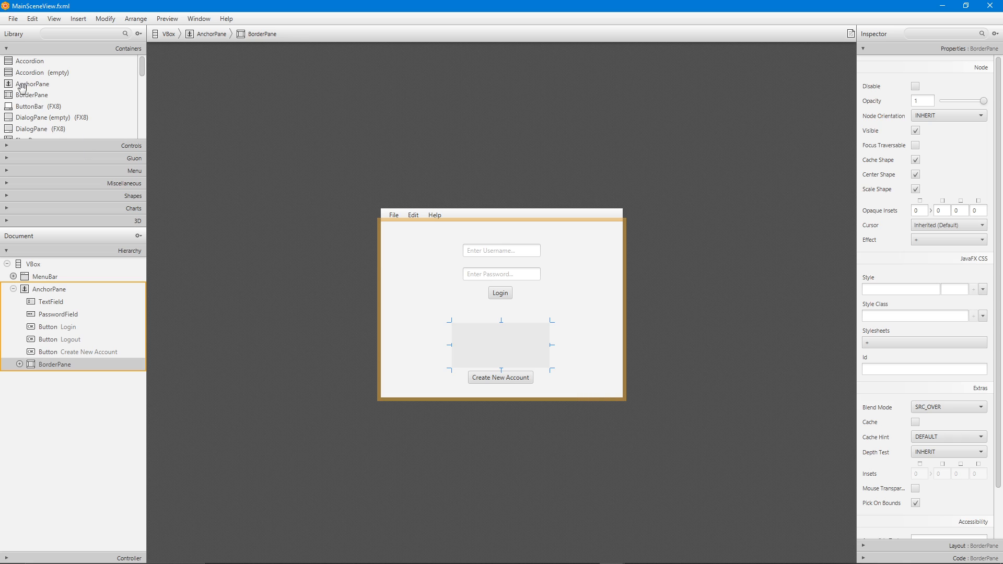
{"action": "left_click", "coordinate": [106, 146]}
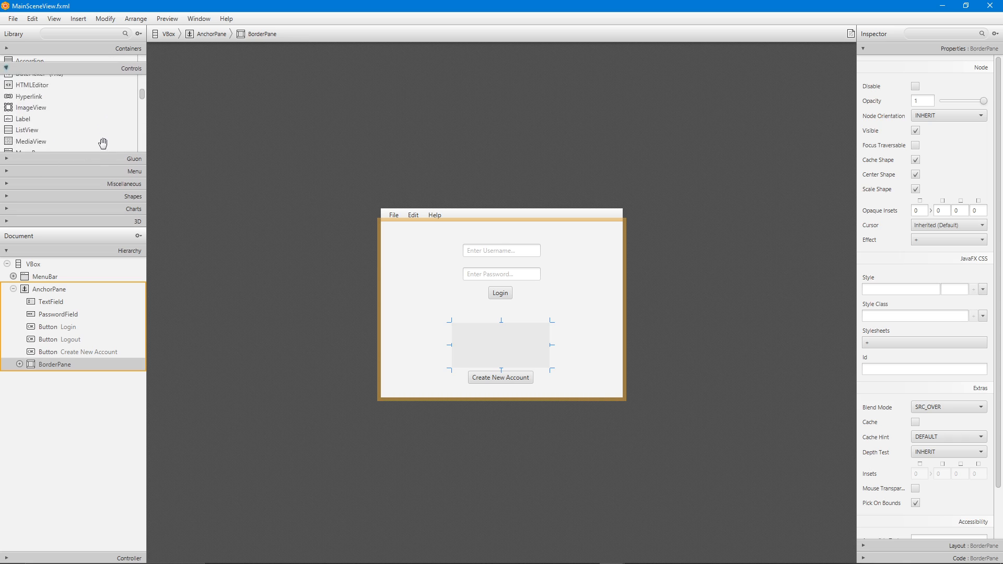
{"action": "left_click", "coordinate": [11, 111]}
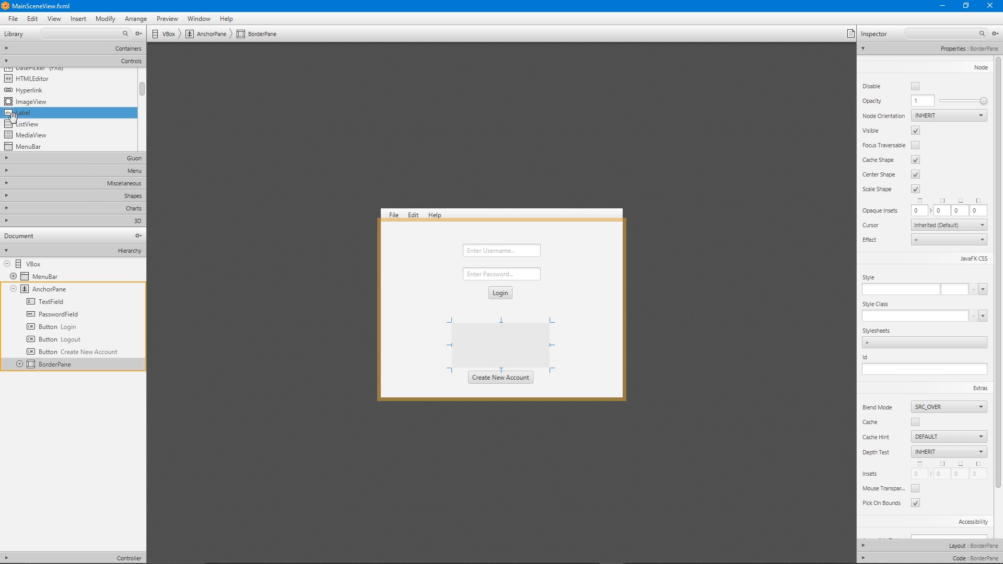
{"action": "left_click_drag", "start_coordinate": [12, 112], "coordinate": [405, 239]}
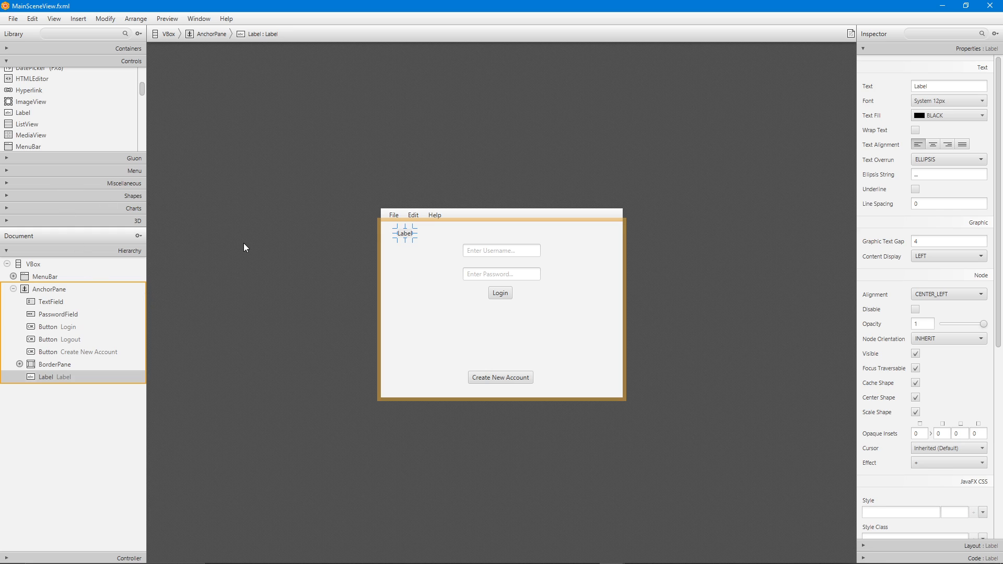
{"action": "key", "text": "ctrl+d"}
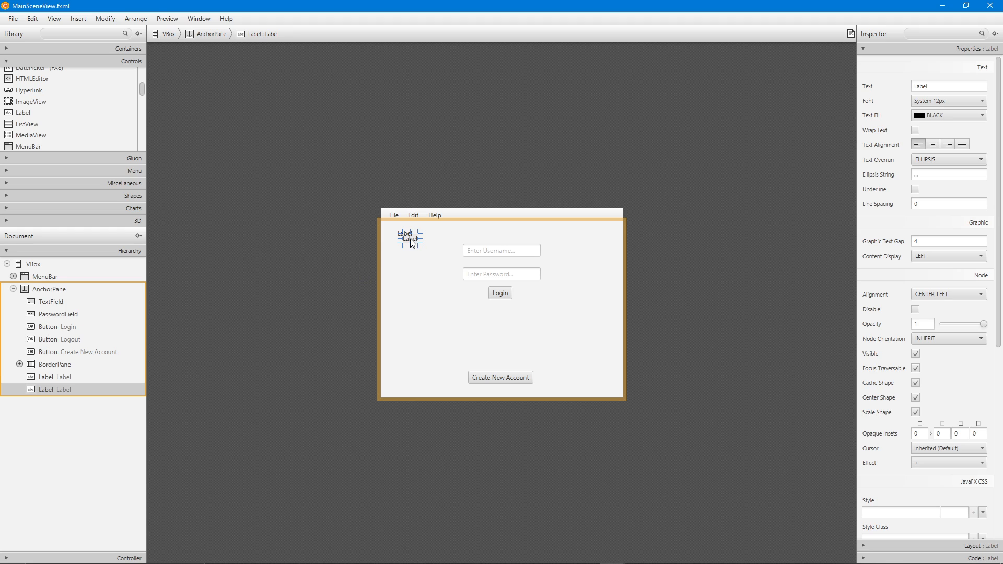
{"action": "left_click_drag", "start_coordinate": [410, 239], "coordinate": [503, 347]}
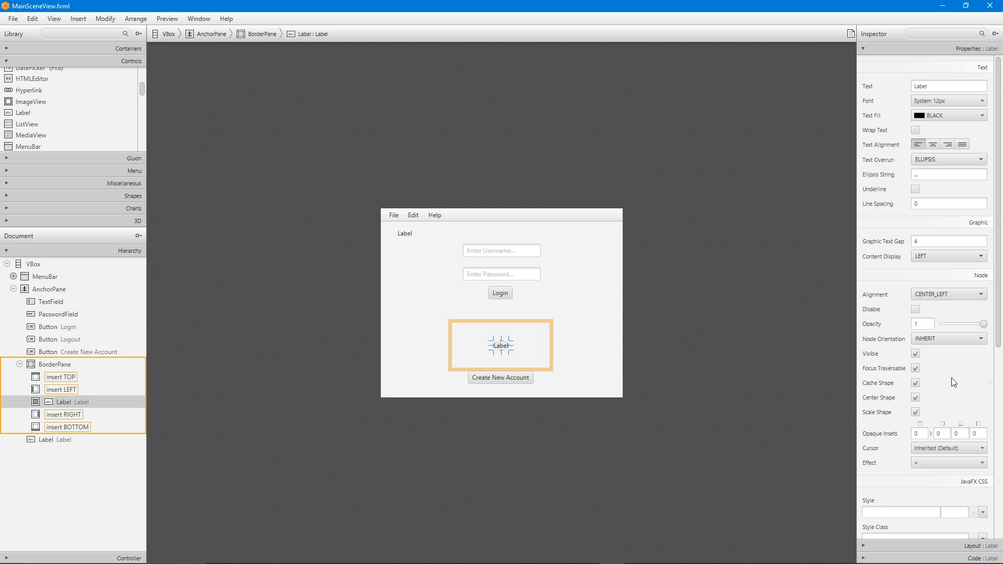
- Turn off the Visible property of both Labels and save the layout
{"action": "left_click", "coordinate": [415, 236]}
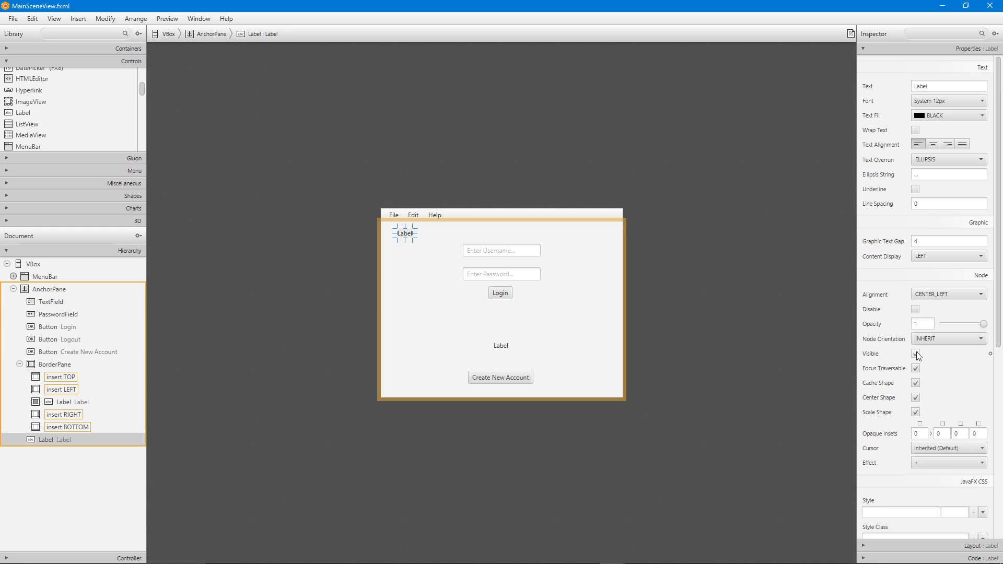
{"action": "left_click", "coordinate": [916, 354]}
{"action": "left_click", "coordinate": [495, 344]}
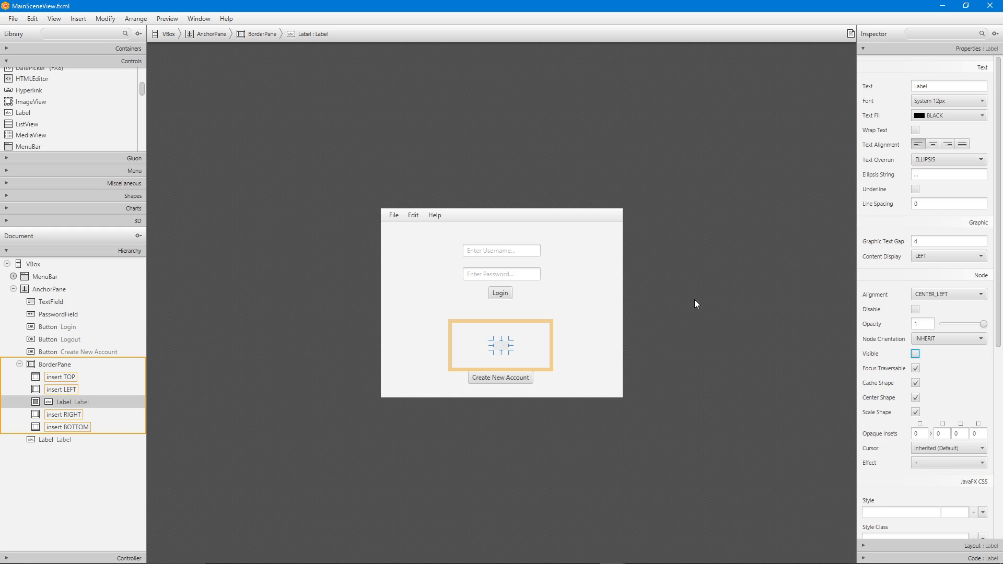
{"action": "key", "text": "ctrl+s"}
- Set the username TextField's fx:id to textFieldEnterUsername and save the layout
{"action": "left_click", "coordinate": [503, 253]}
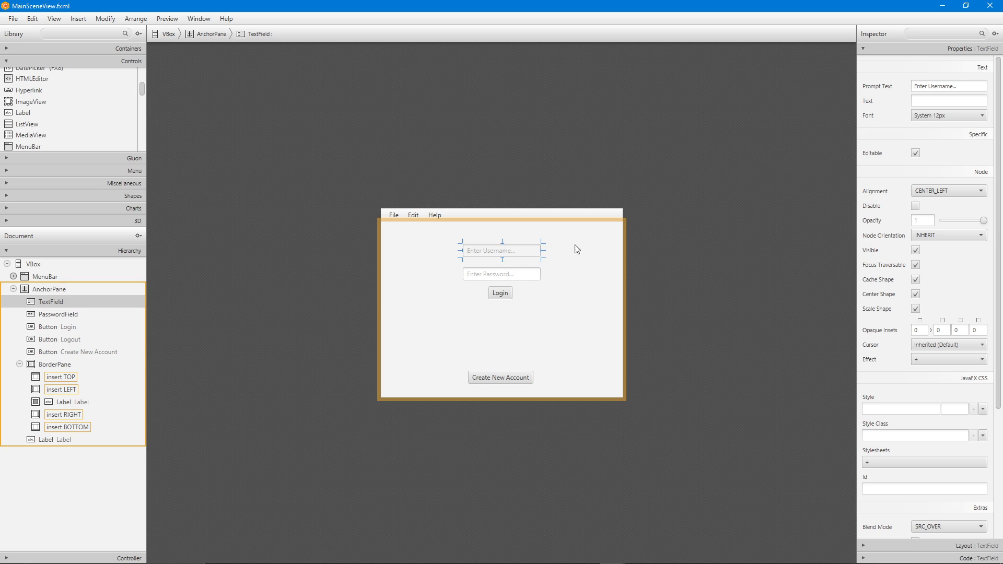
{"action": "left_click", "coordinate": [970, 46]}
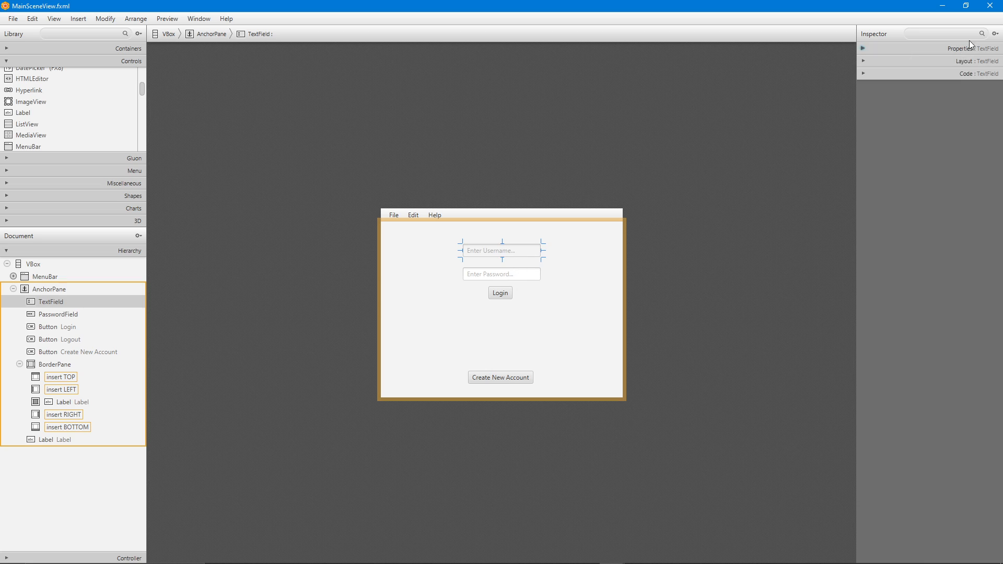
{"action": "left_click", "coordinate": [960, 77]}
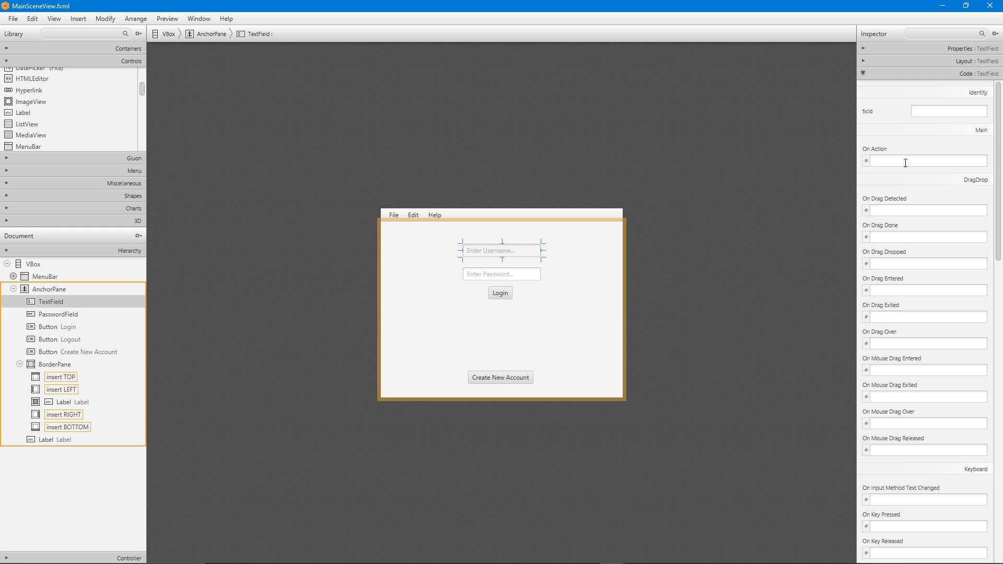
{"action": "left_click", "coordinate": [933, 112]}
{"action": "type", "text": "textField"}
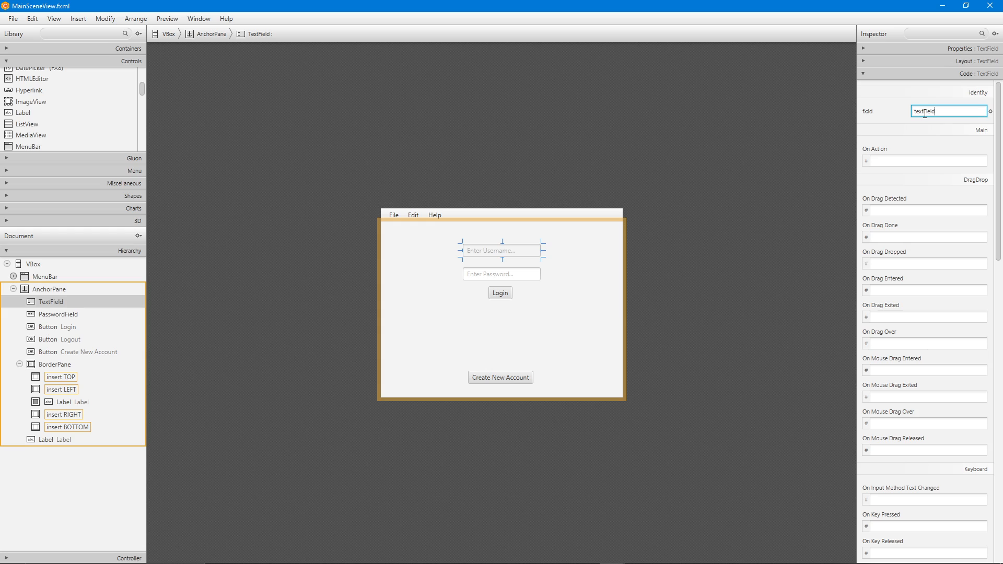
{"action": "type", "text": "EnterUsername"}
{"action": "left_click", "coordinate": [636, 124]}
{"action": "key", "text": "ctrl+s"}
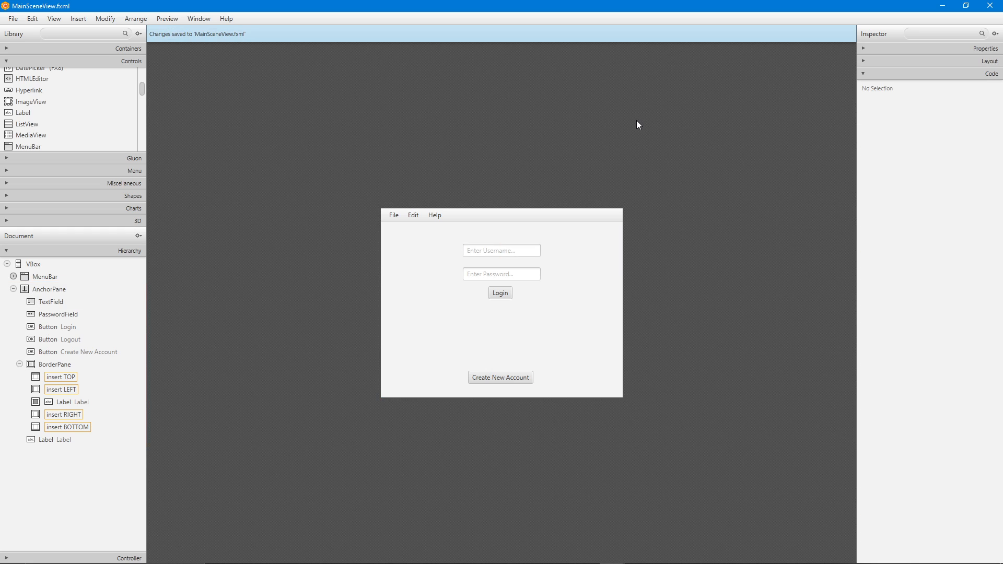
- Set the PasswordField's fx:id to passwordFieldEnterPassword and save the layout
{"action": "left_click", "coordinate": [508, 273]}
{"action": "left_click", "coordinate": [922, 115]}
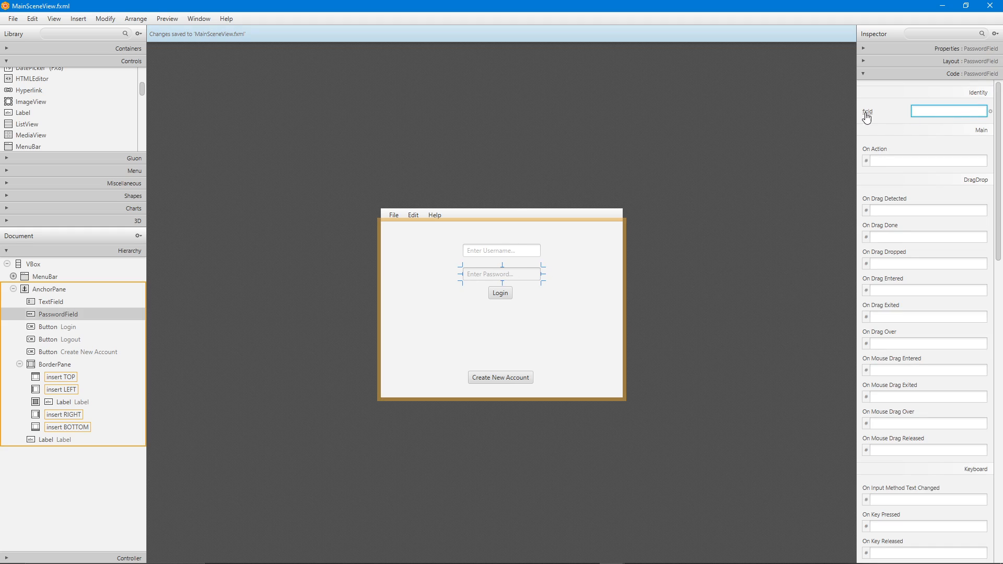
{"action": "type", "text": "tpas"}
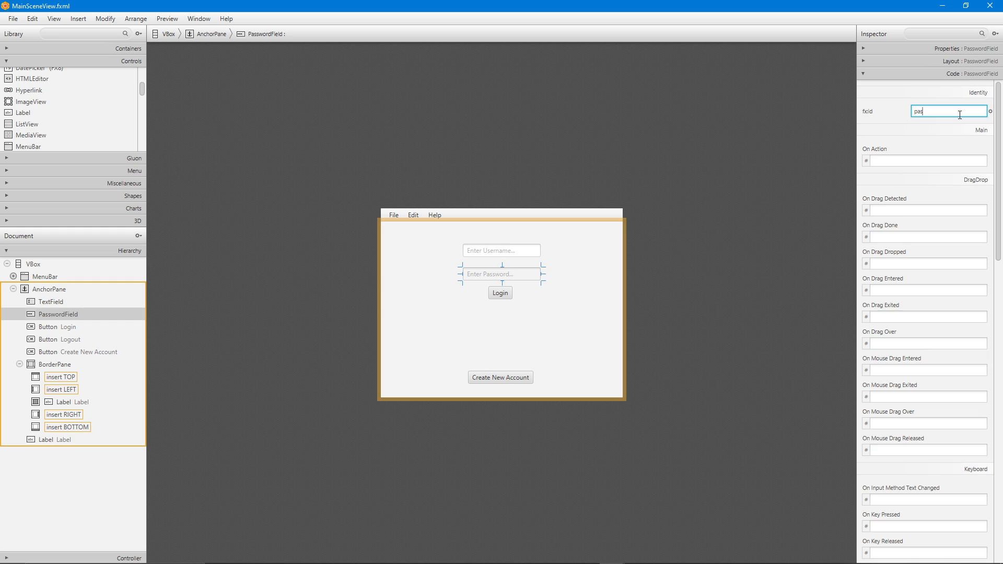
{"action": "type", "text": "swordFieldEnterPassword"}
{"action": "left_click", "coordinate": [758, 112]}
{"action": "key", "text": "ctrl+s"}
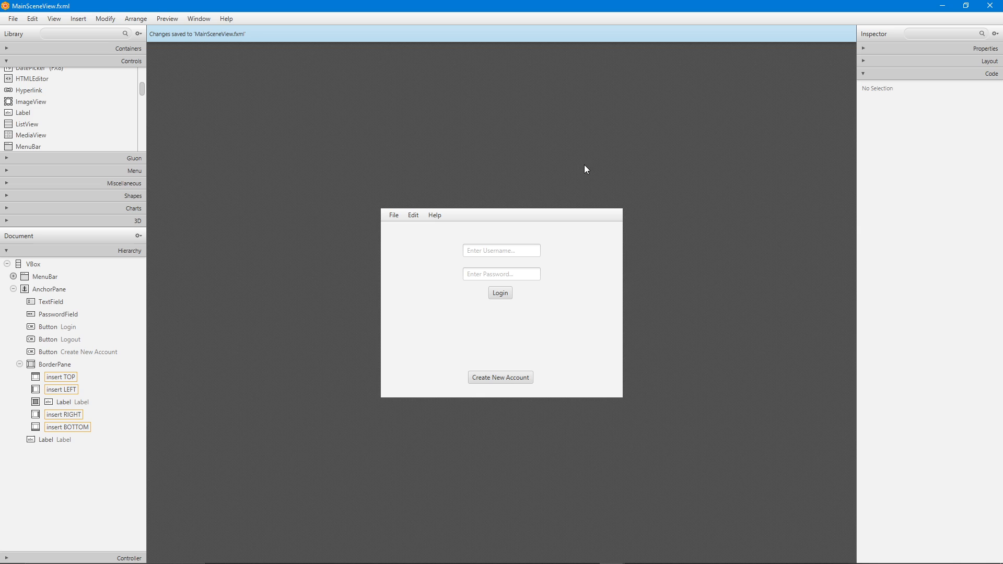
- Set the Login button's fx:id to buttonLogin
{"action": "left_click", "coordinate": [499, 300]}
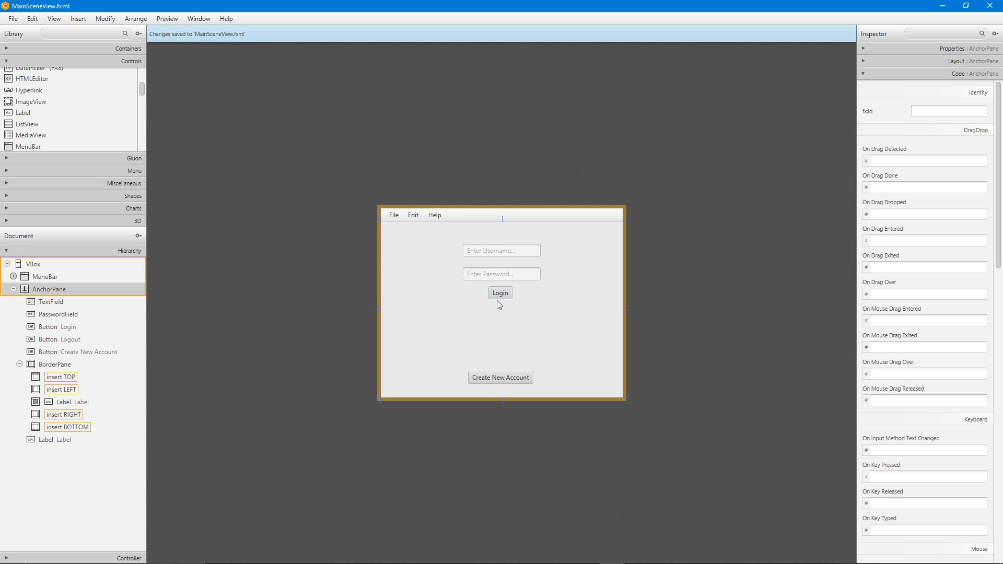
{"action": "left_click", "coordinate": [499, 300]}
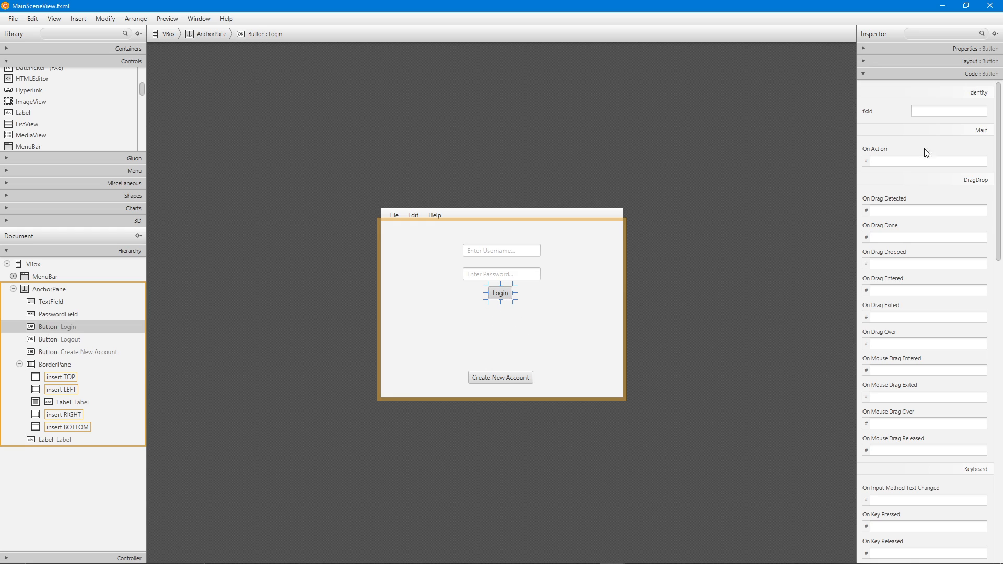
{"action": "left_click", "coordinate": [931, 114]}
{"action": "type", "text": "buttonLogin"}
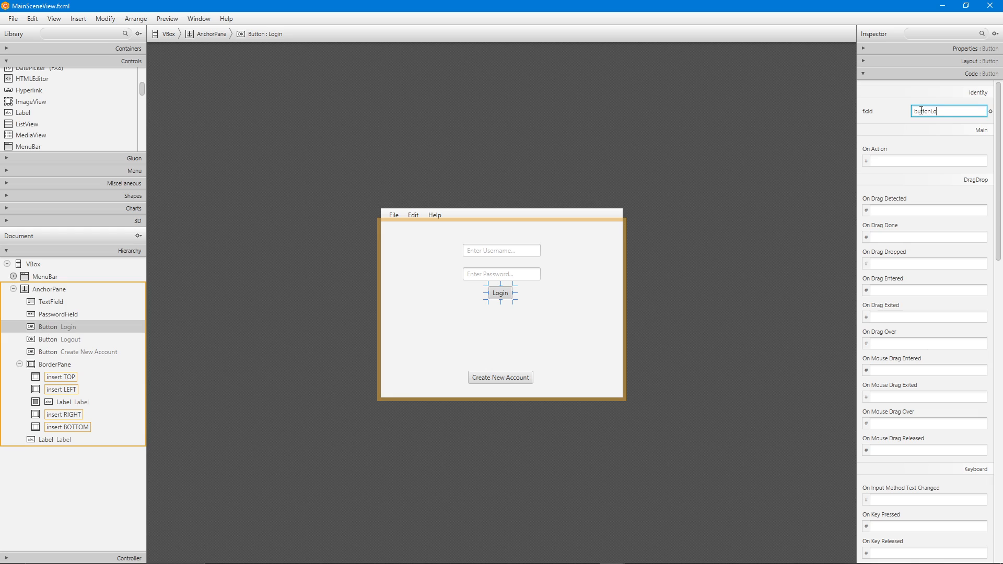
{"action": "left_click", "coordinate": [686, 171]}
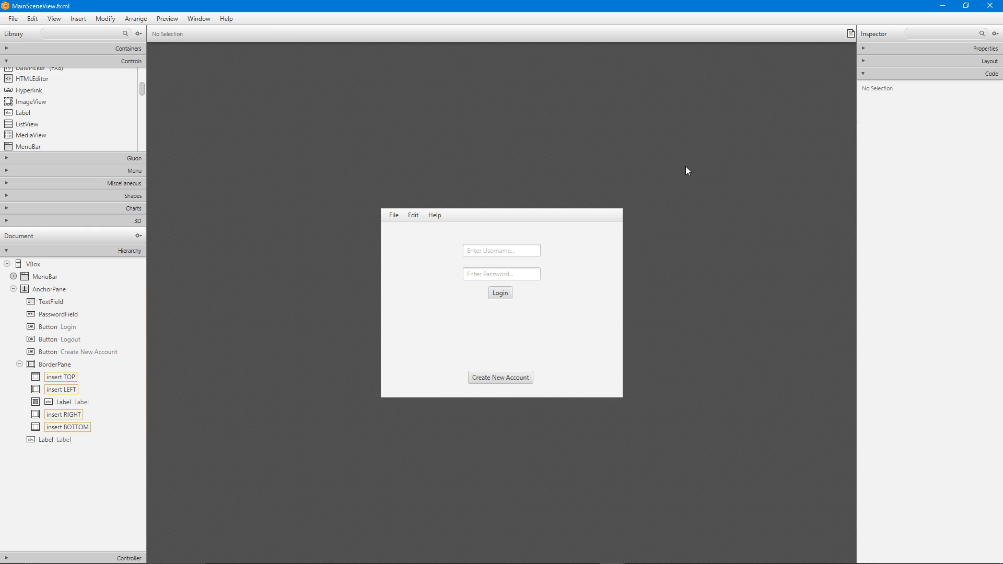
- Clear the Login button's fx:id, set its On Action handler to loginButtonClicked, and save the layout
{"action": "left_click", "coordinate": [500, 292]}
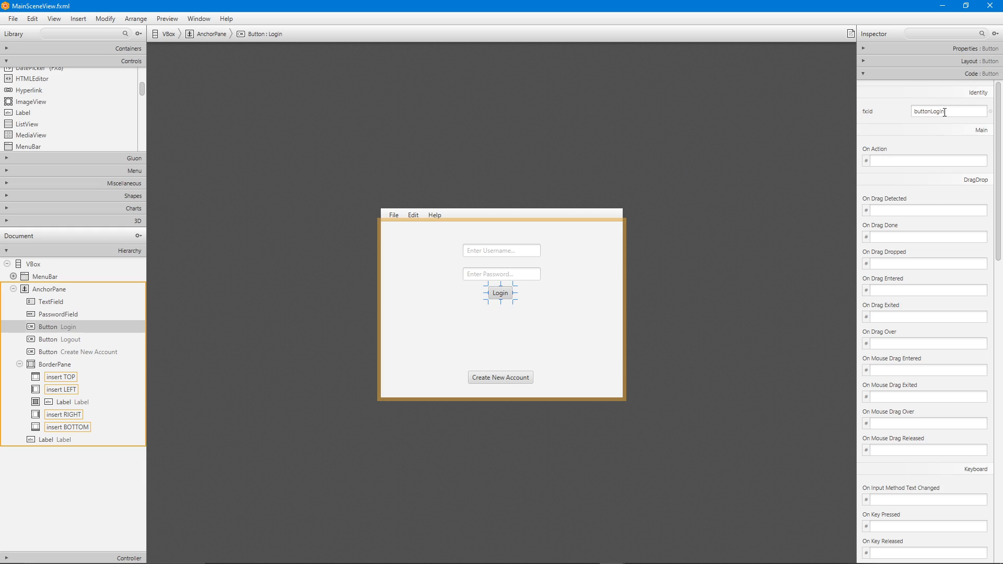
{"action": "double_click", "coordinate": [962, 111]}
{"action": "key", "text": "BackSpace"}
{"action": "left_click", "coordinate": [884, 160]}
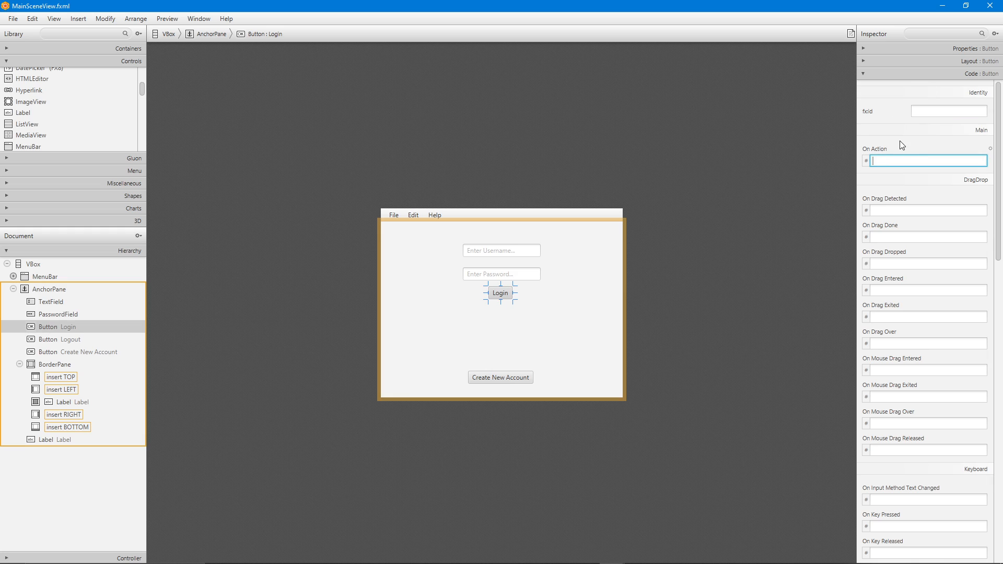
{"action": "type", "text": "loginButtonClicked"}
{"action": "left_click", "coordinate": [681, 168]}
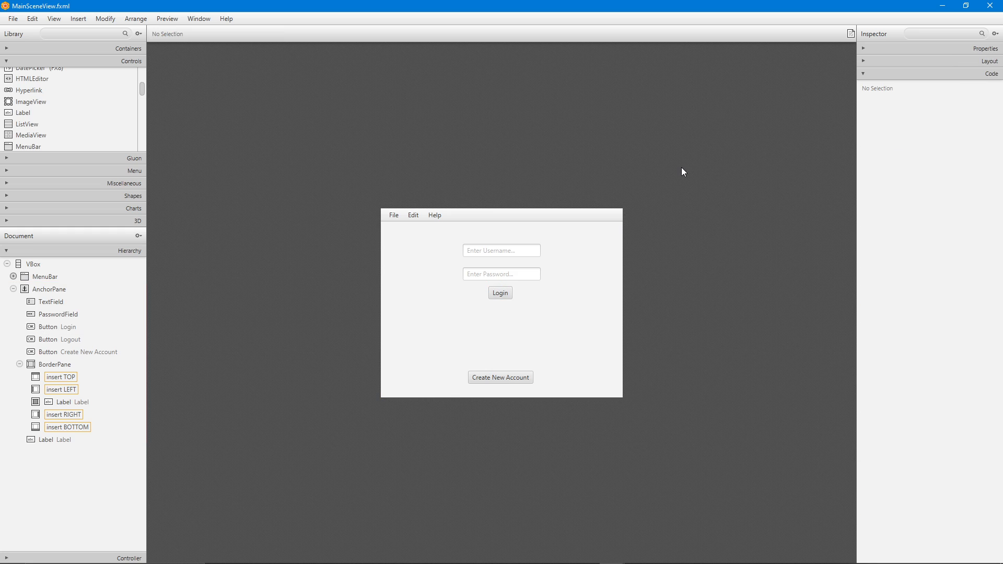
{"action": "key", "text": "ctrl+s"}
- Move the hidden Logout button slightly lower, centred beneath the Login button and above the BorderPane
{"action": "left_click", "coordinate": [31, 340]}
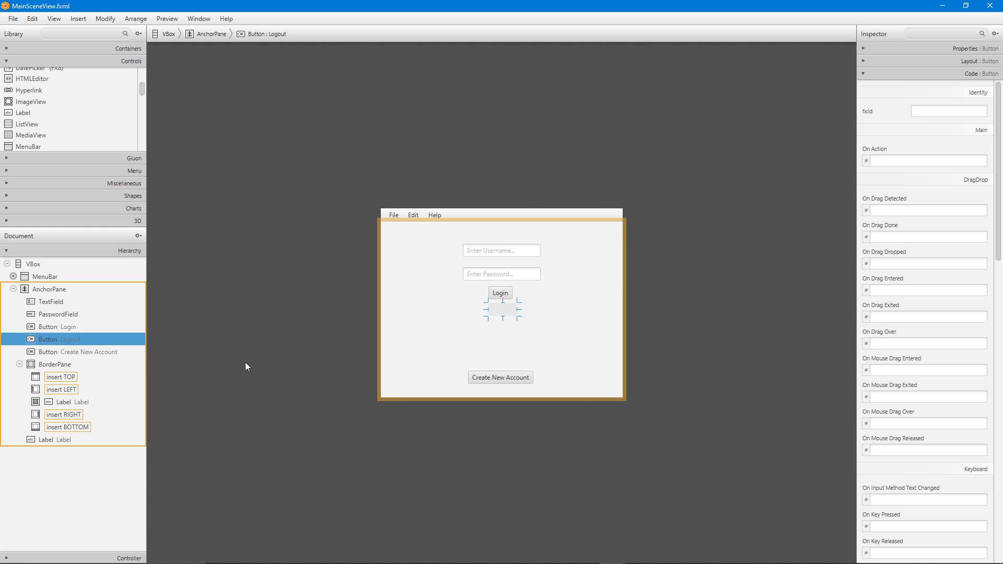
{"action": "left_click", "coordinate": [947, 111]}
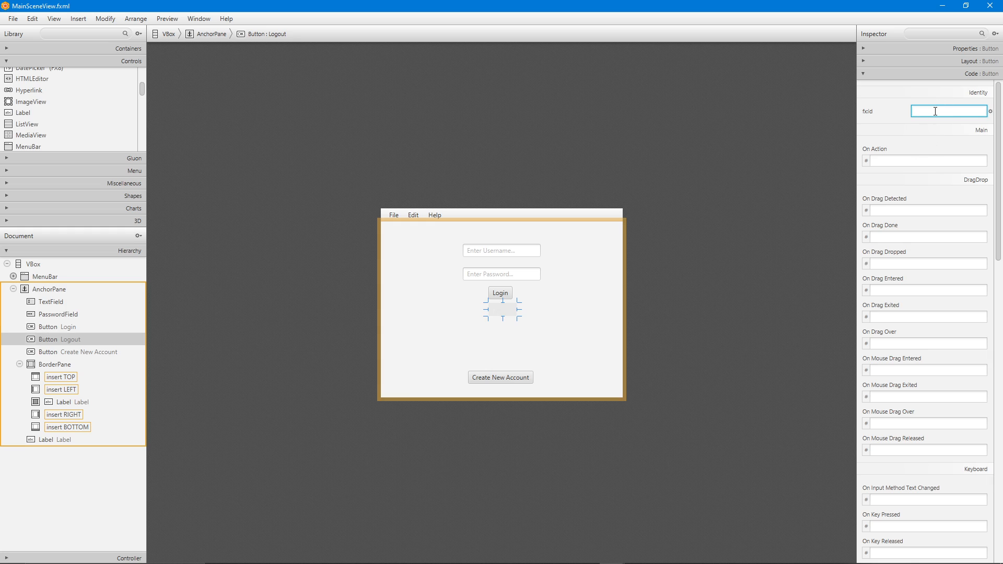
{"action": "left_click", "coordinate": [502, 311]}
{"action": "double_click", "coordinate": [496, 312]}
{"action": "left_click", "coordinate": [502, 312]}
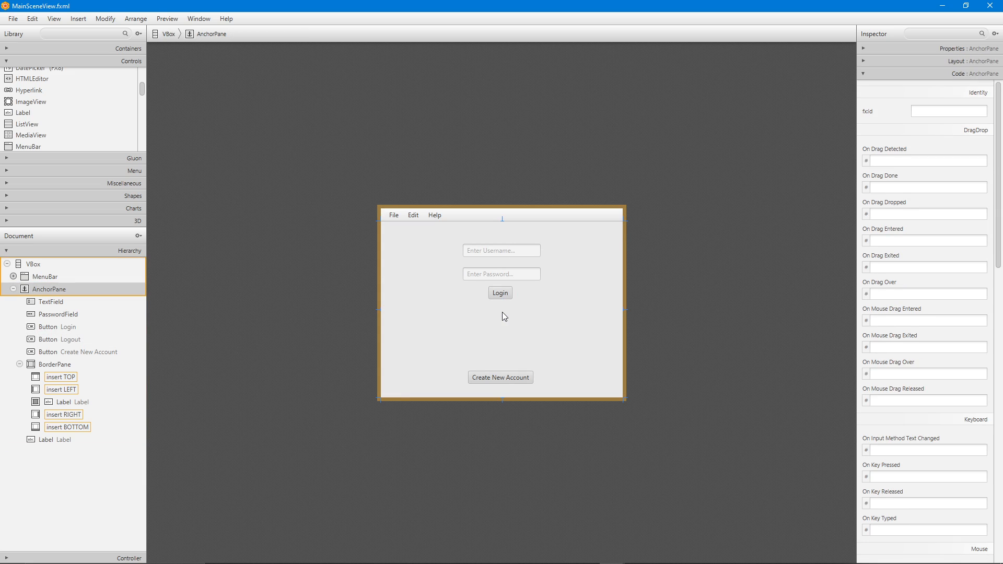
{"action": "left_click", "coordinate": [34, 339]}
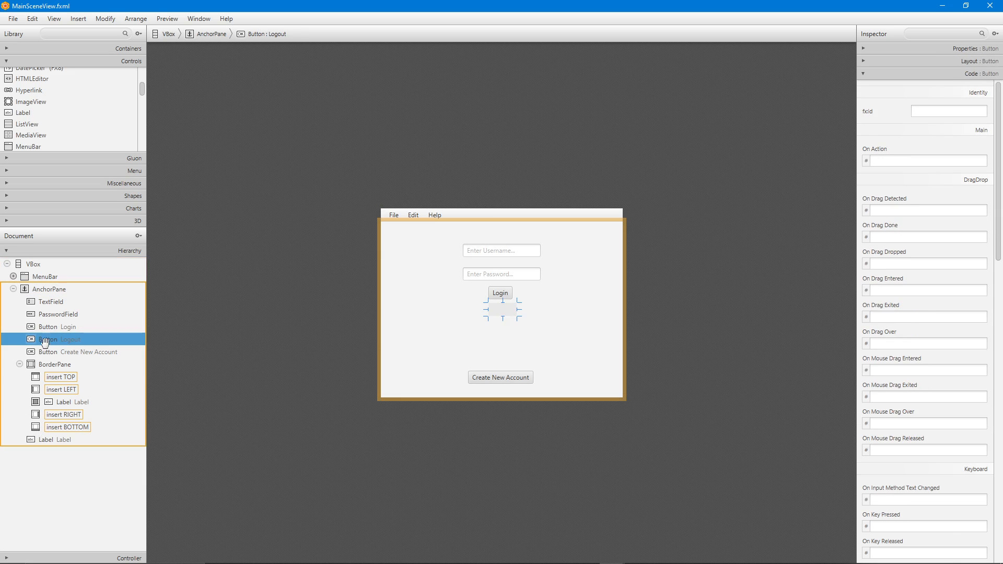
{"action": "left_click", "coordinate": [502, 311]}
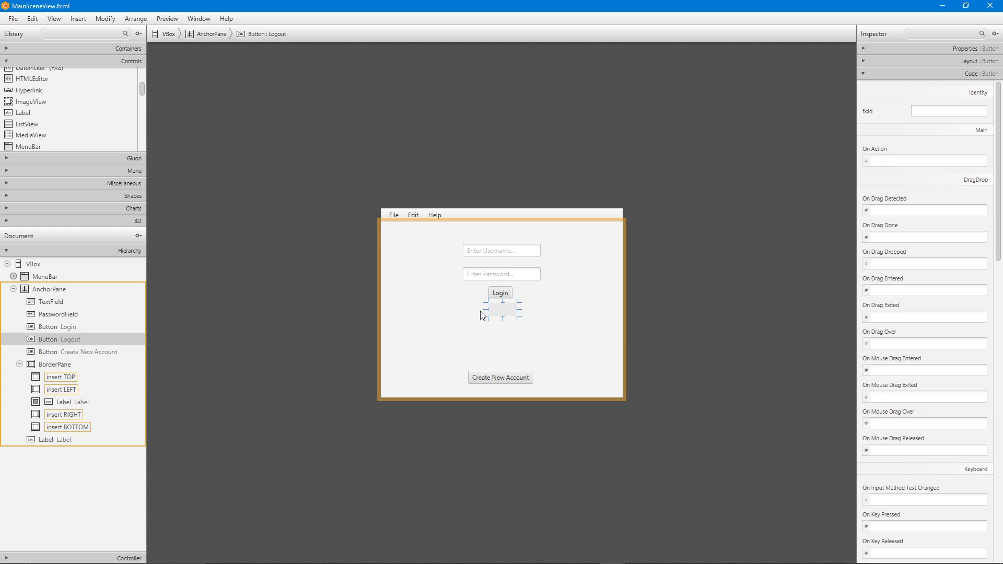
{"action": "left_click_drag", "start_coordinate": [30, 340], "coordinate": [498, 313]}
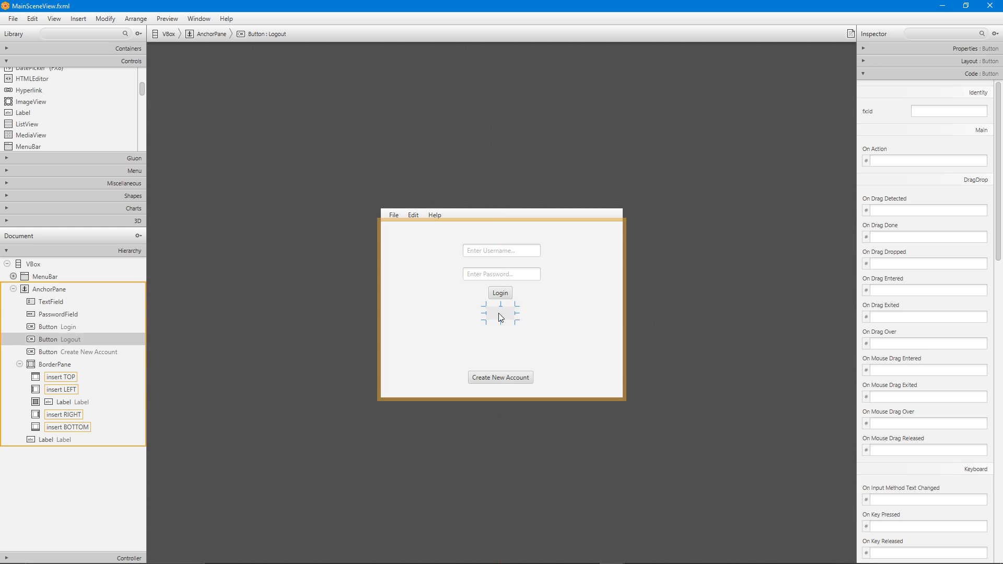
{"action": "left_click", "coordinate": [473, 344]}
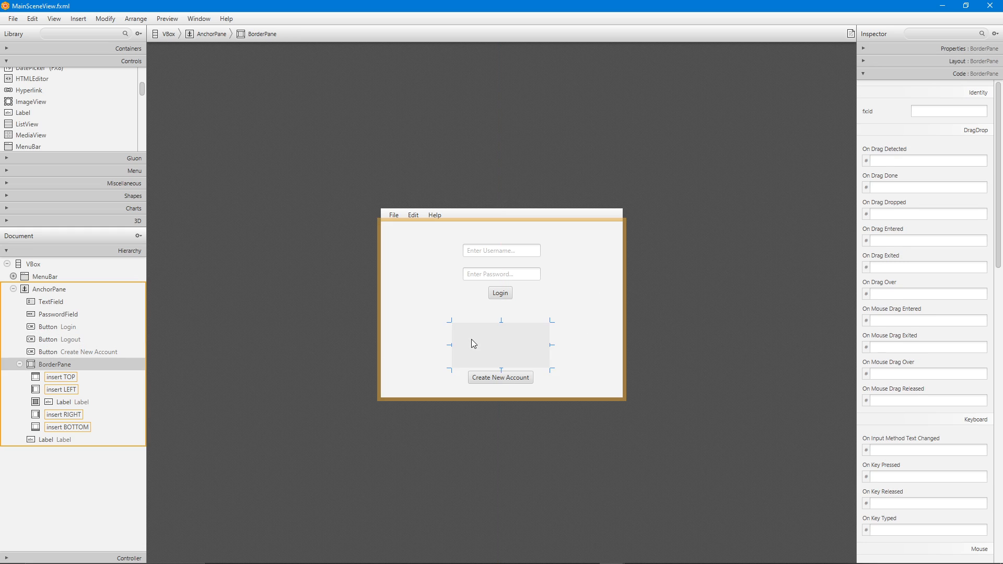
- Set the Logout button's fx:id to buttonLogout
{"action": "left_click", "coordinate": [33, 341]}
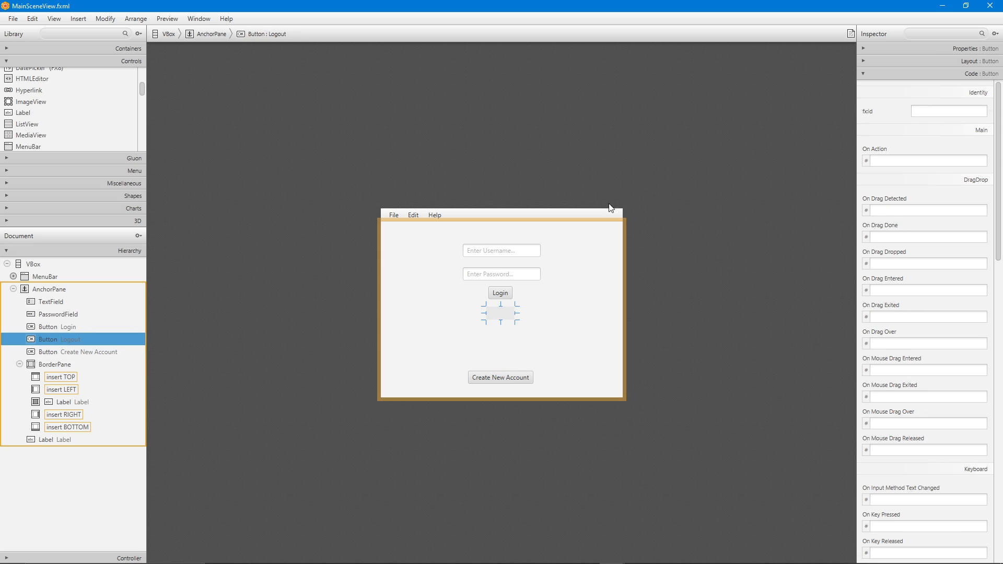
{"action": "left_click", "coordinate": [916, 115]}
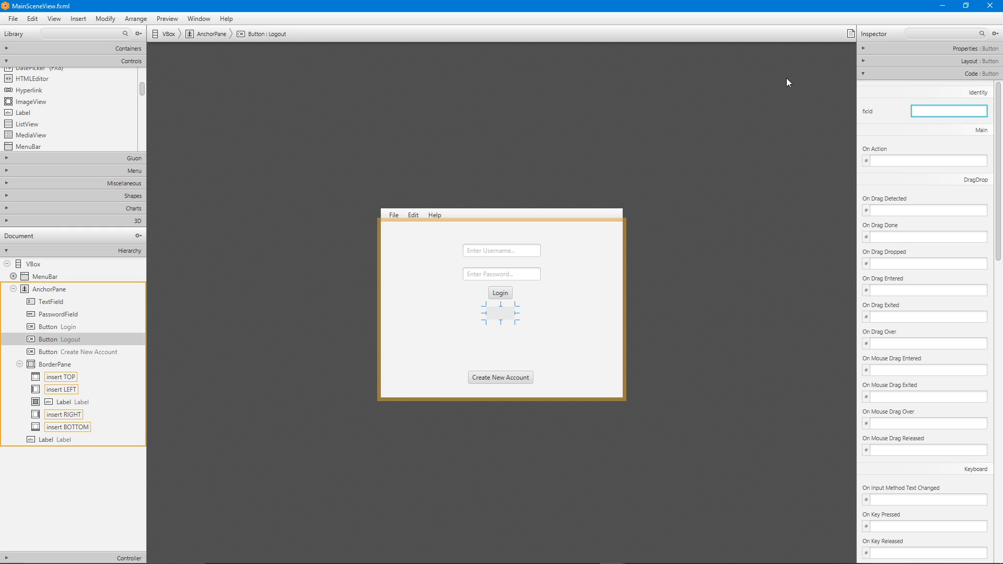
{"action": "type", "text": "button"}
{"action": "type", "text": "SignO"}
{"action": "type", "text": "u"}
{"action": "key", "text": "BackSpace"}
{"action": "key", "text": "BackSpace"}
{"action": "key", "text": "BackSpace"}
{"action": "key", "text": "BackSpace"}
{"action": "key", "text": "BackSpace"}
{"action": "key", "text": "BackSpace"}
{"action": "type", "text": "Logout"}
- Set the Logout button's On Action handler to logoutButtonClicked and save the layout
{"action": "left_click", "coordinate": [908, 160]}
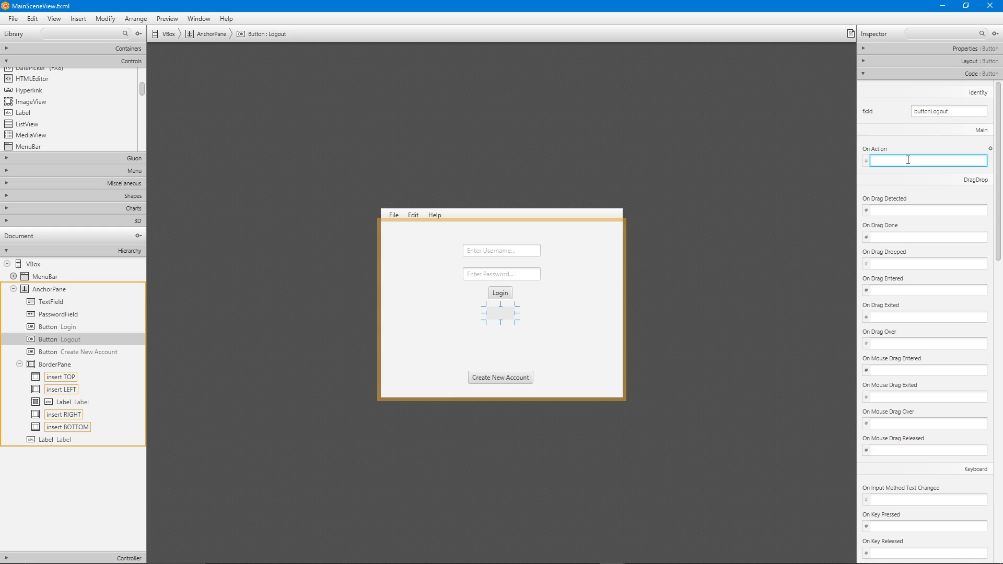
{"action": "type", "text": "logoutButtonClicked"}
{"action": "left_click", "coordinate": [672, 175]}
{"action": "key", "text": "ctrl+s"}
- Set the Create New Account button's On Action handler to createNewAccountButtonClicked and save the layout
{"action": "left_click", "coordinate": [503, 294]}
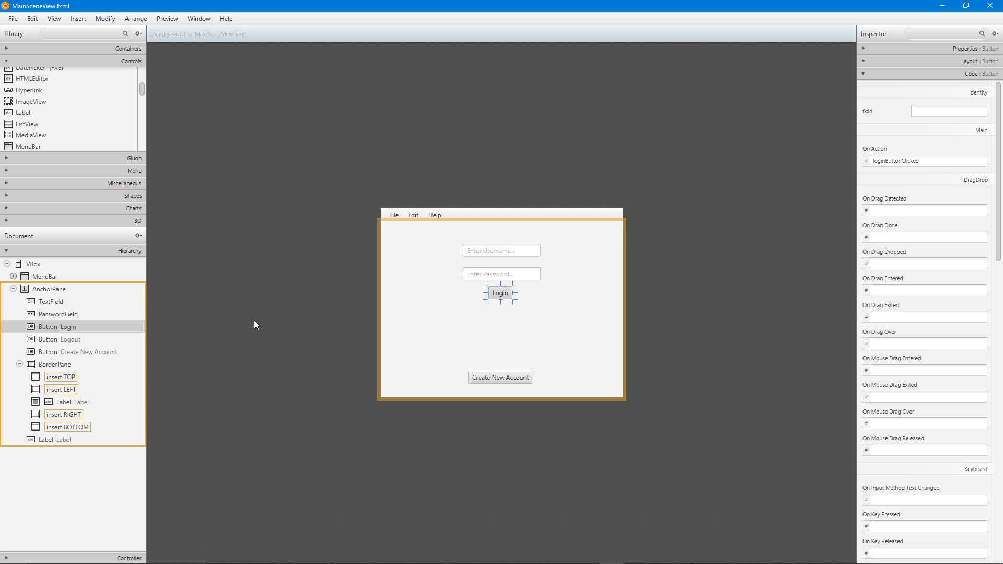
{"action": "left_click", "coordinate": [508, 377]}
{"action": "left_click", "coordinate": [933, 111]}
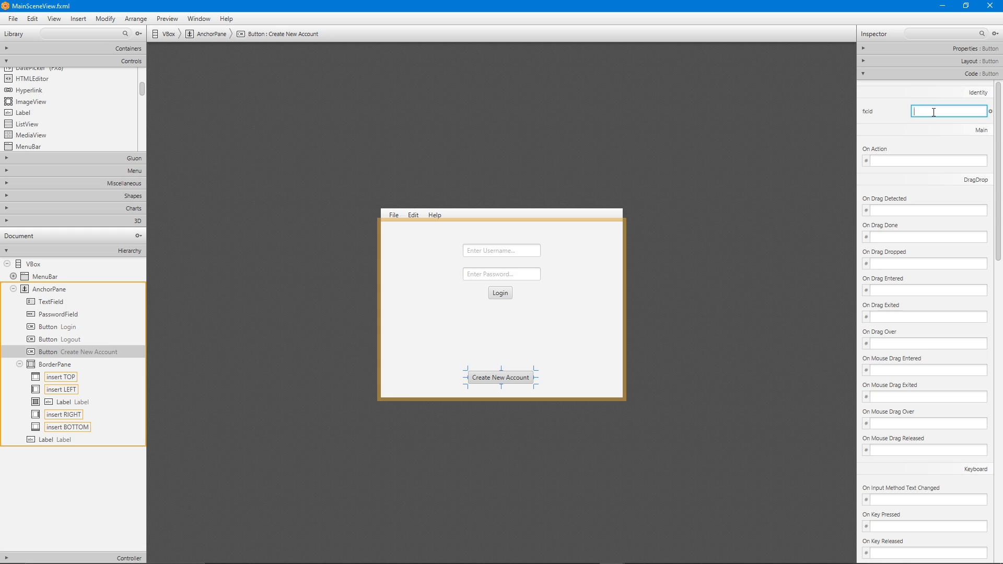
{"action": "left_click", "coordinate": [914, 162]}
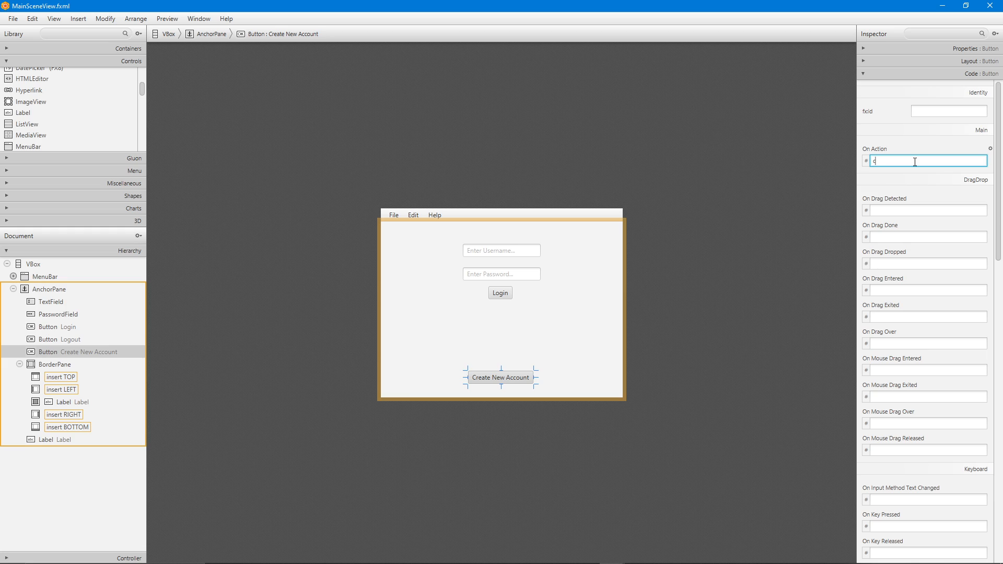
{"action": "type", "text": "createNewAccountButtonClicke"}
{"action": "left_click", "coordinate": [719, 145]}
{"action": "key", "text": "ctrl+s"}
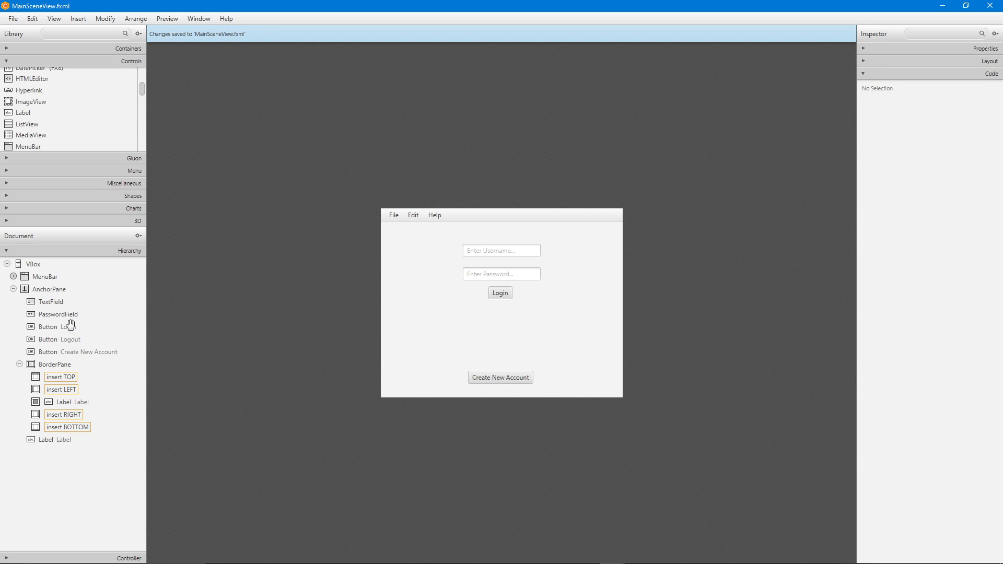
- Set the fx:id of the label inside the BorderPane to labelAlertMessage and save the layout
{"action": "left_click", "coordinate": [34, 440]}
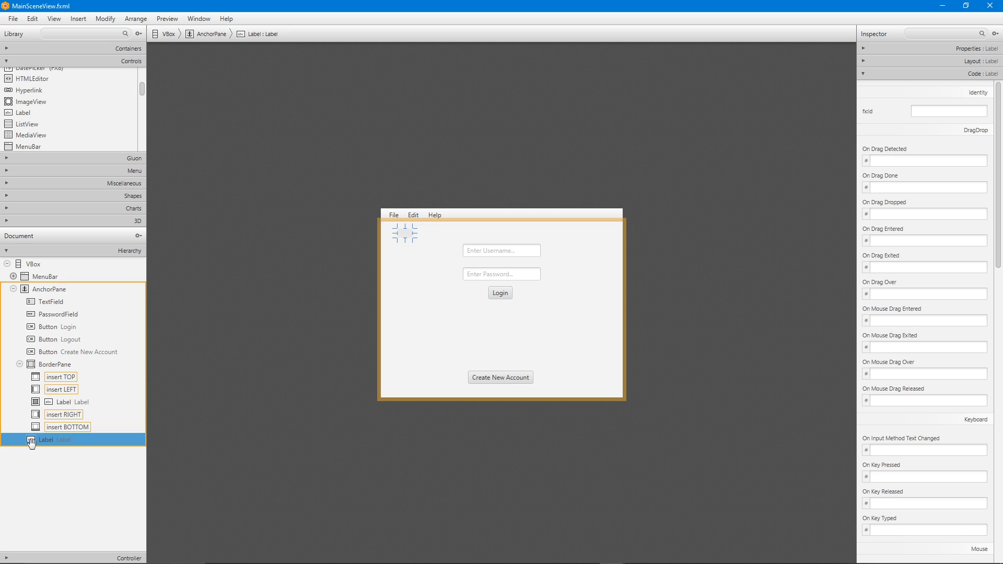
{"action": "left_click", "coordinate": [48, 403]}
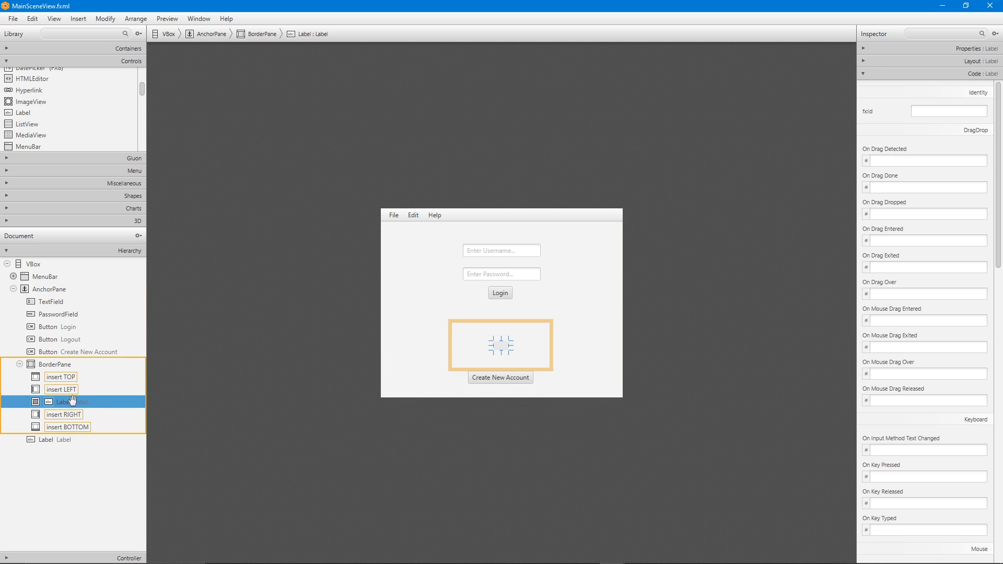
{"action": "left_click", "coordinate": [950, 111]}
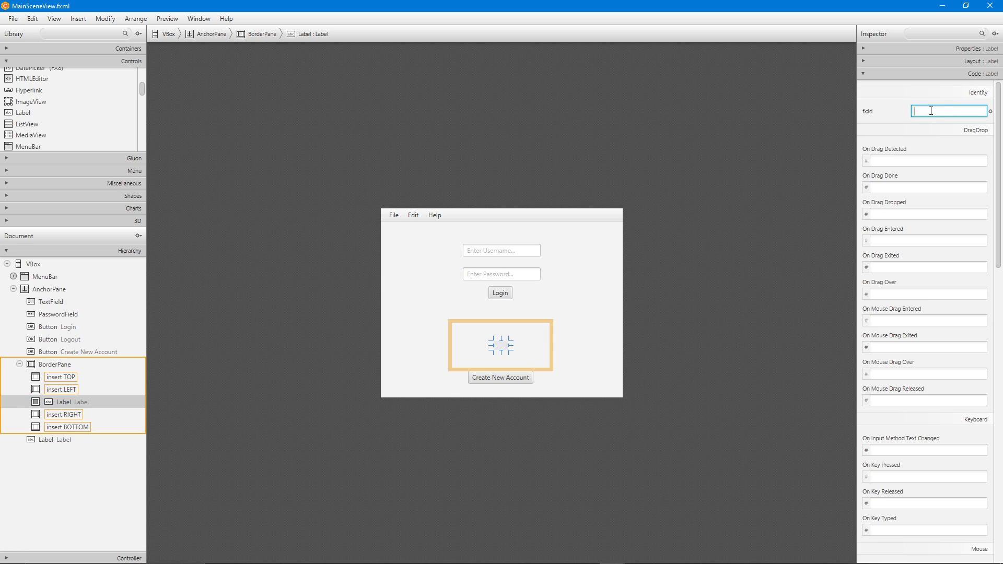
{"action": "type", "text": "labelAlertMessa"}
{"action": "key", "text": "Return"}
{"action": "left_click", "coordinate": [796, 133]}
{"action": "key", "text": "ctrl+s"}
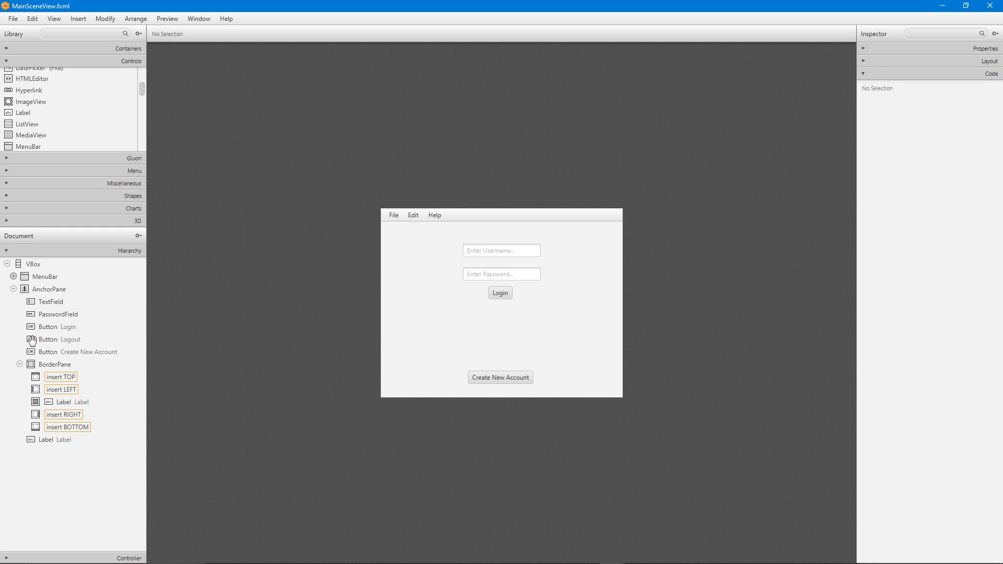
- Set the fx:id of the label placed directly in the AnchorPane to labelCurrentUser and save the layout
{"action": "left_click", "coordinate": [30, 442]}
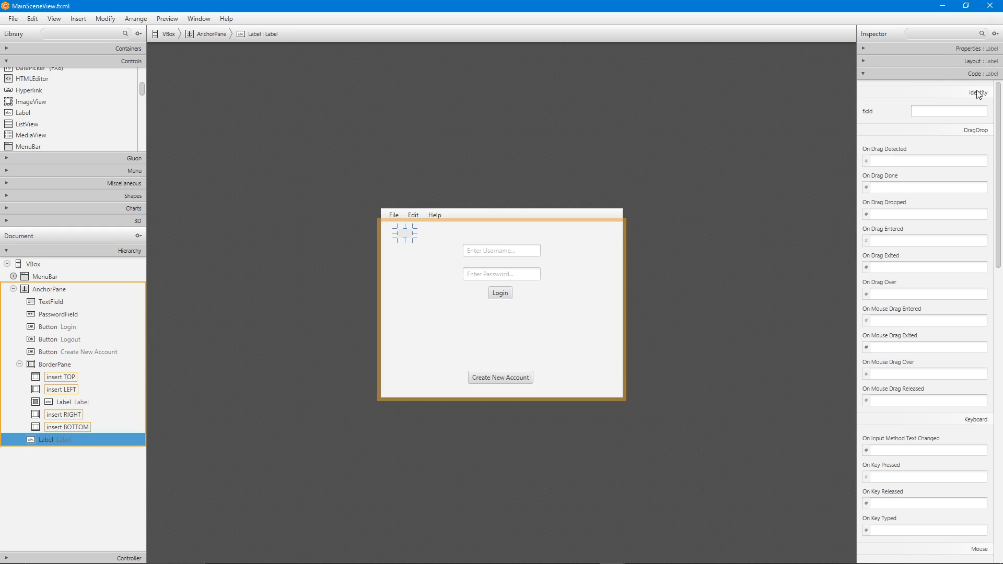
{"action": "left_click", "coordinate": [918, 109]}
{"action": "type", "text": "lab"}
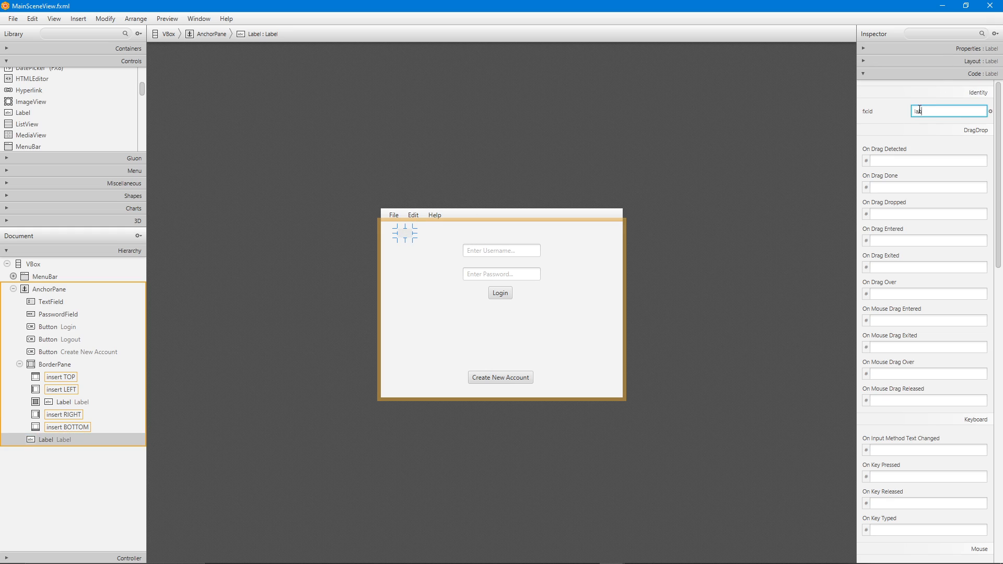
{"action": "type", "text": "elCurrentUser"}
{"action": "left_click", "coordinate": [758, 126]}
{"action": "key", "text": "ctrl+s"}
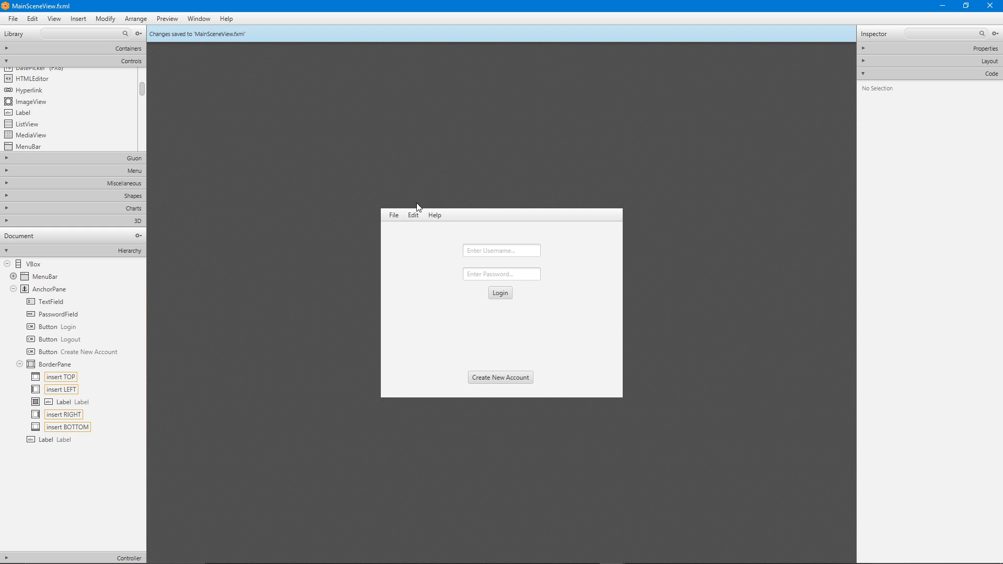
- Set the On Action handler of the File menu's Save item to saveMenuItemClicked and save the layout
{"action": "left_click", "coordinate": [14, 288]}
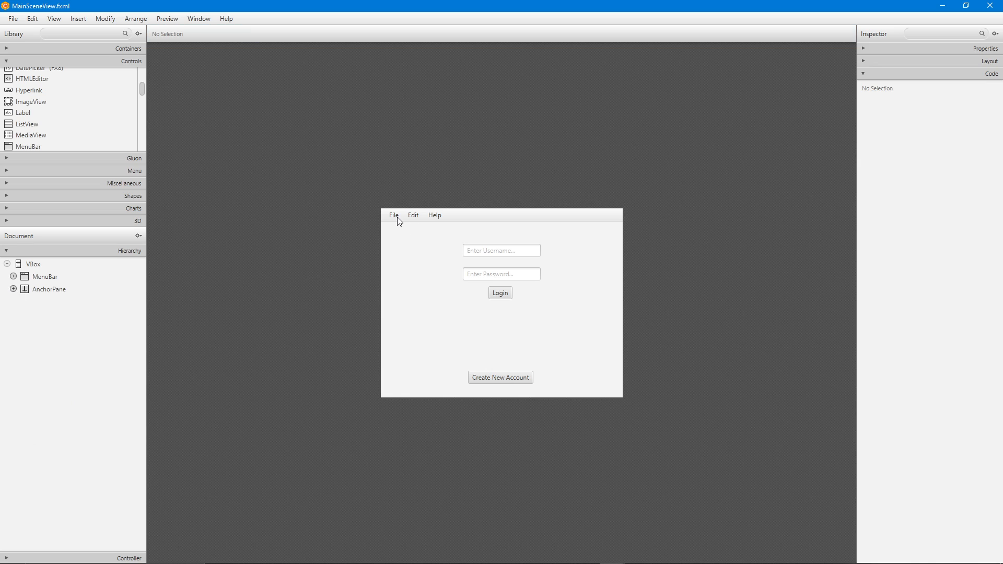
{"action": "left_click", "coordinate": [13, 276]}
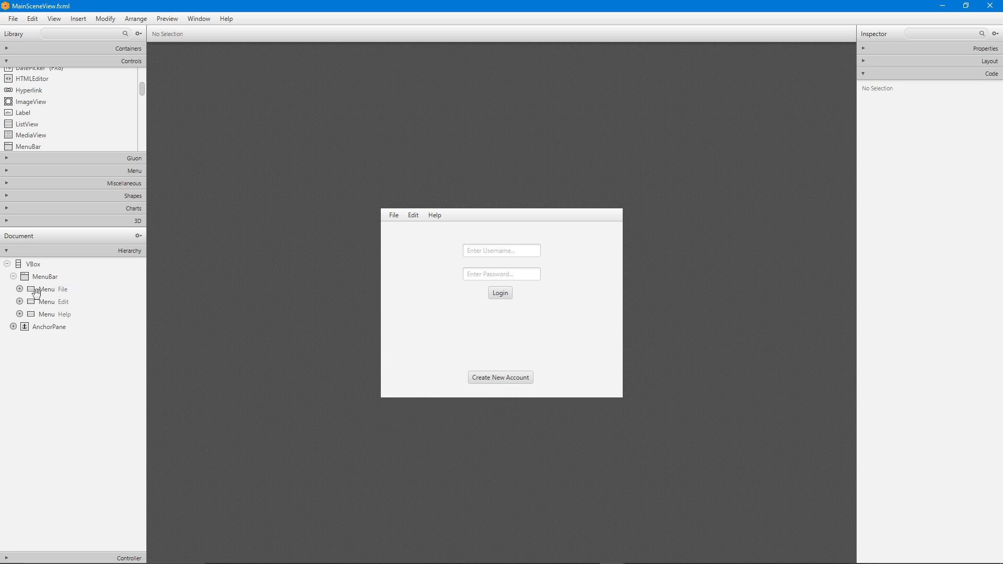
{"action": "left_click", "coordinate": [20, 289]}
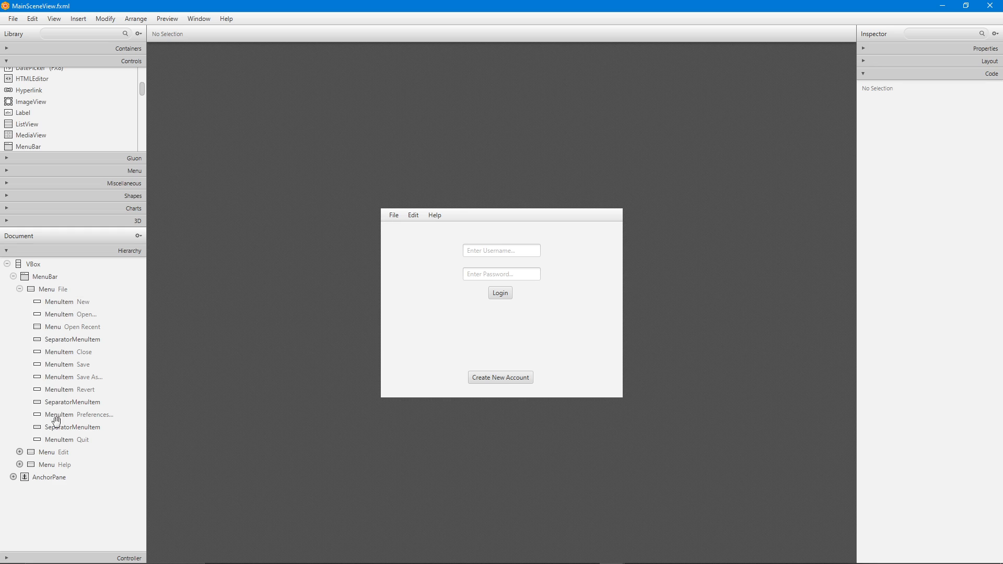
{"action": "left_click", "coordinate": [54, 364]}
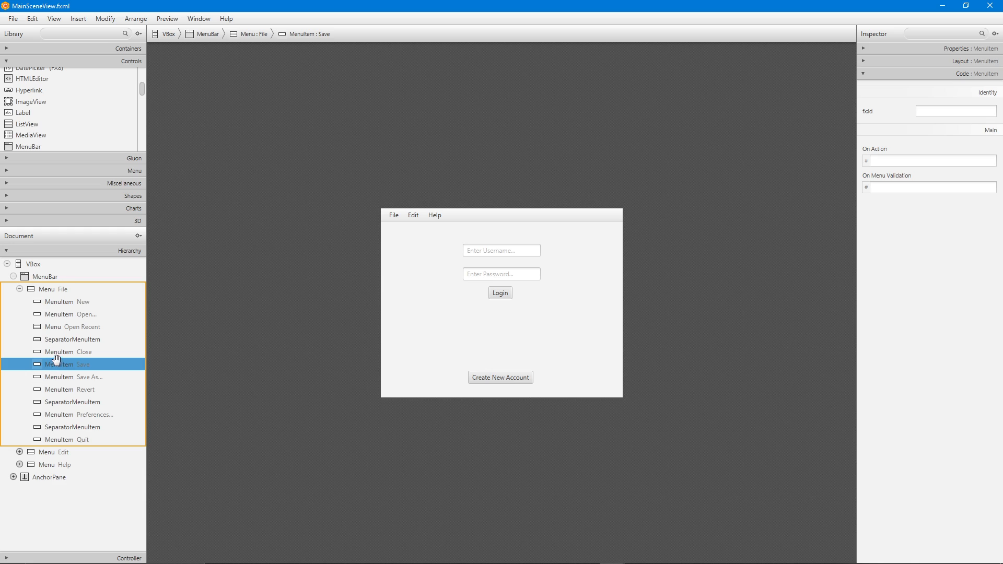
{"action": "left_click", "coordinate": [905, 160]}
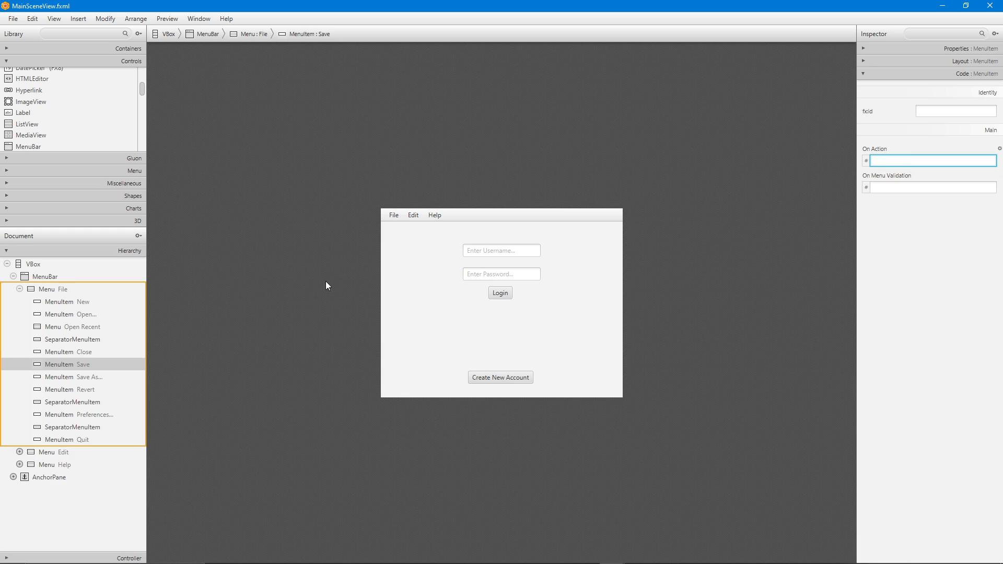
{"action": "type", "text": "save"}
{"action": "type", "text": "M"}
{"action": "key", "text": "BackSpace"}
{"action": "type", "text": "MenuItemClicked"}
{"action": "left_click", "coordinate": [649, 273]}
{"action": "key", "text": "ctrl+s"}
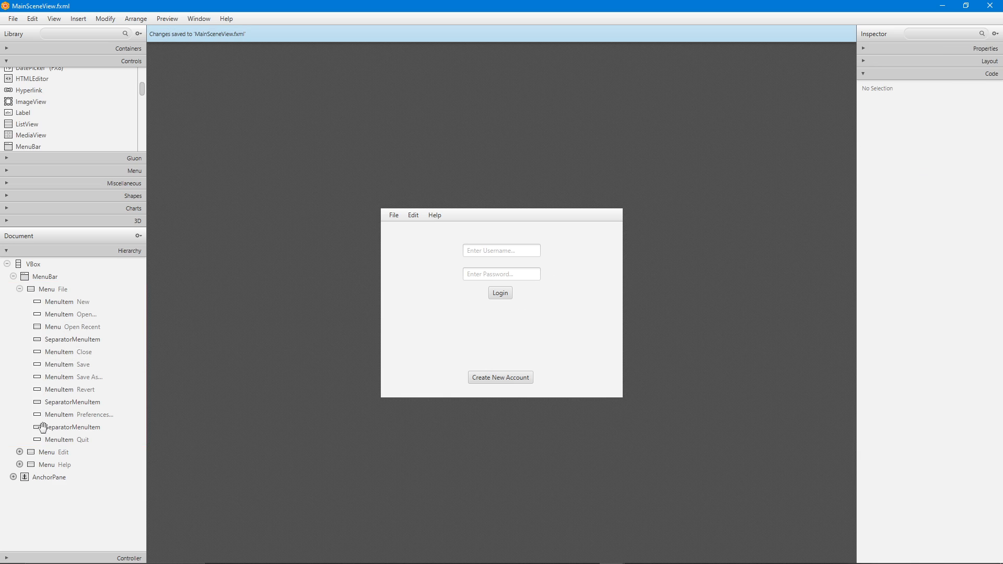
- Set the On Action handler of the File menu's Quit item to quitMenuItemClicked and save the layout
{"action": "left_click", "coordinate": [51, 441]}
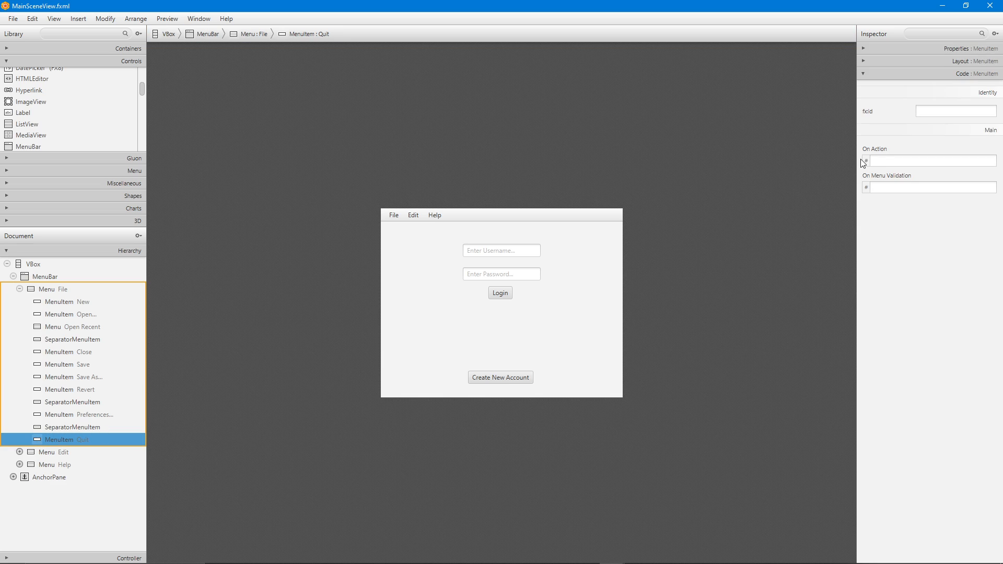
{"action": "left_click", "coordinate": [886, 162]}
{"action": "type", "text": "m"}
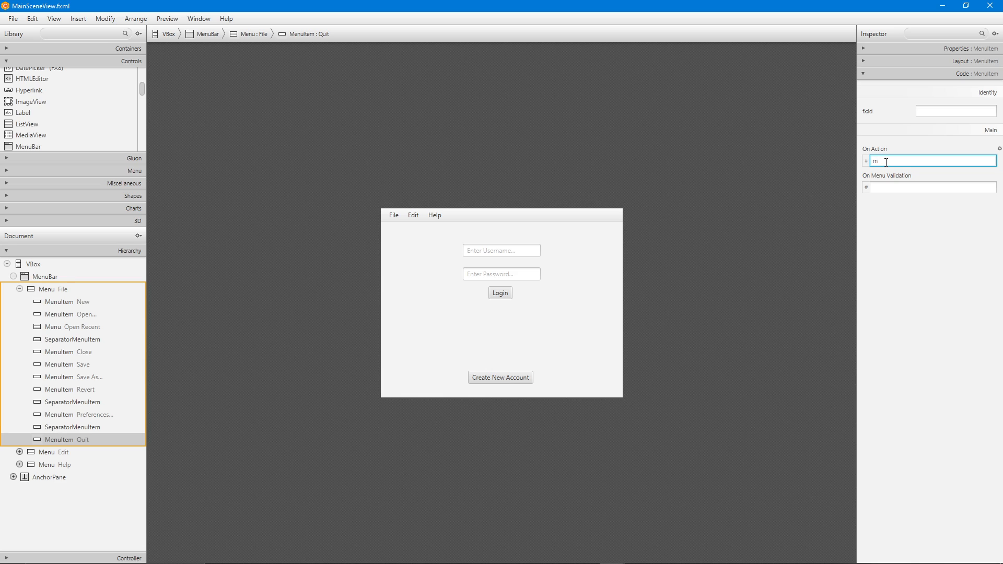
{"action": "key", "text": "BackSpace"}
{"action": "type", "text": "quitMenuItemClicked"}
{"action": "left_click", "coordinate": [742, 165]}
{"action": "key", "text": "ctrl+s"}
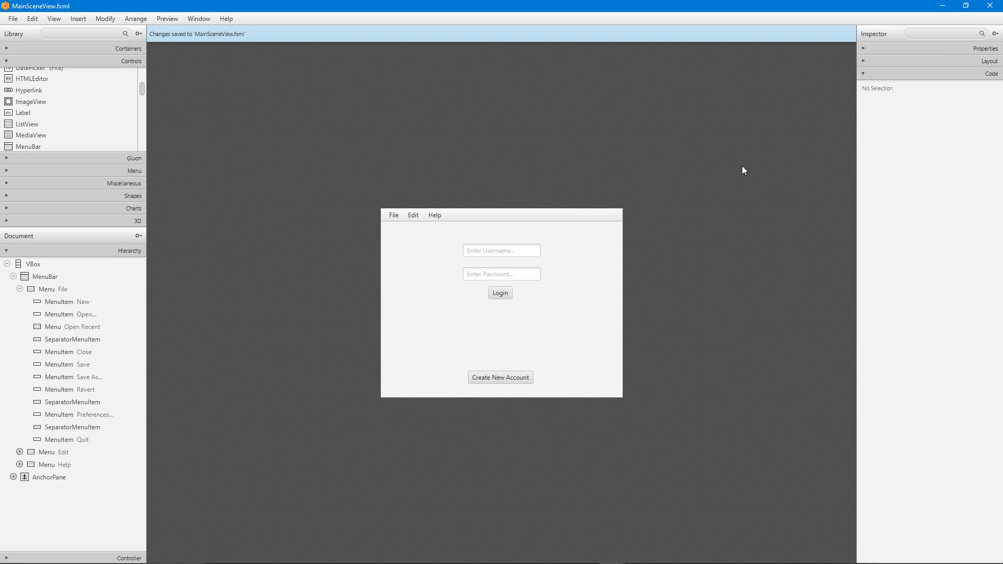
- Open the document's controller settings with the assigned fx:ids and activate the controller class for editing
{"action": "left_click", "coordinate": [15, 253]}
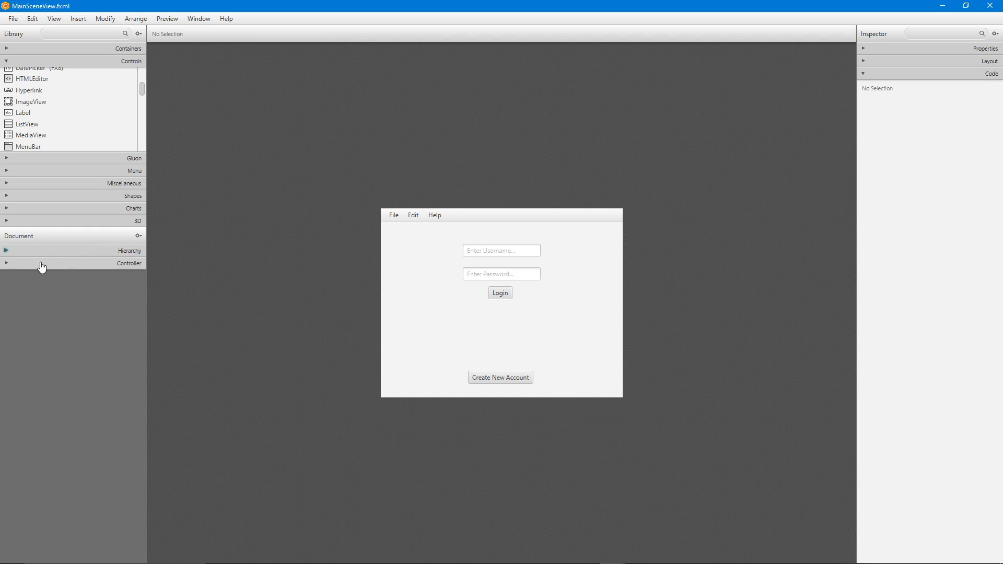
{"action": "left_click", "coordinate": [41, 264]}
{"action": "left_click", "coordinate": [59, 252]}
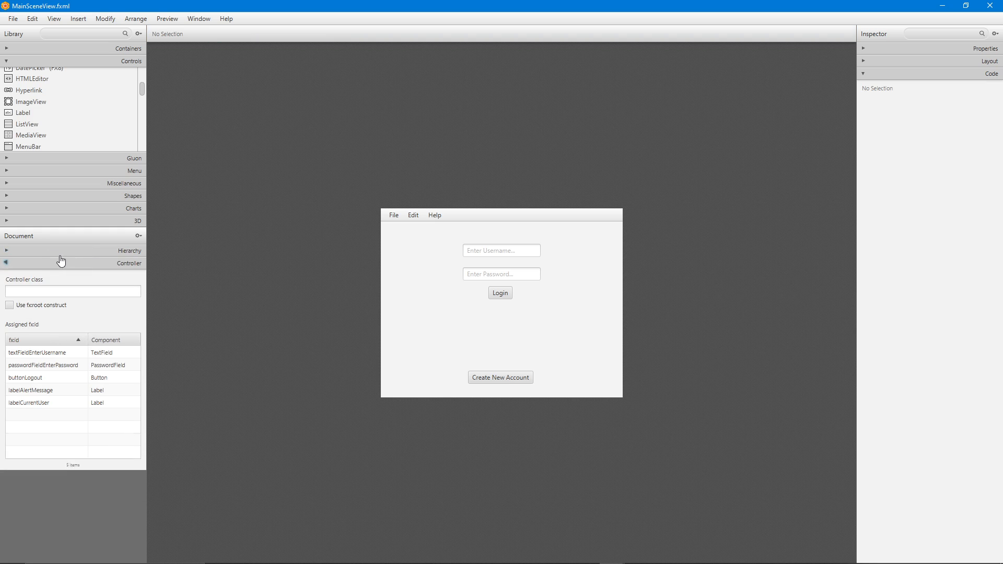
{"action": "left_click", "coordinate": [64, 253]}
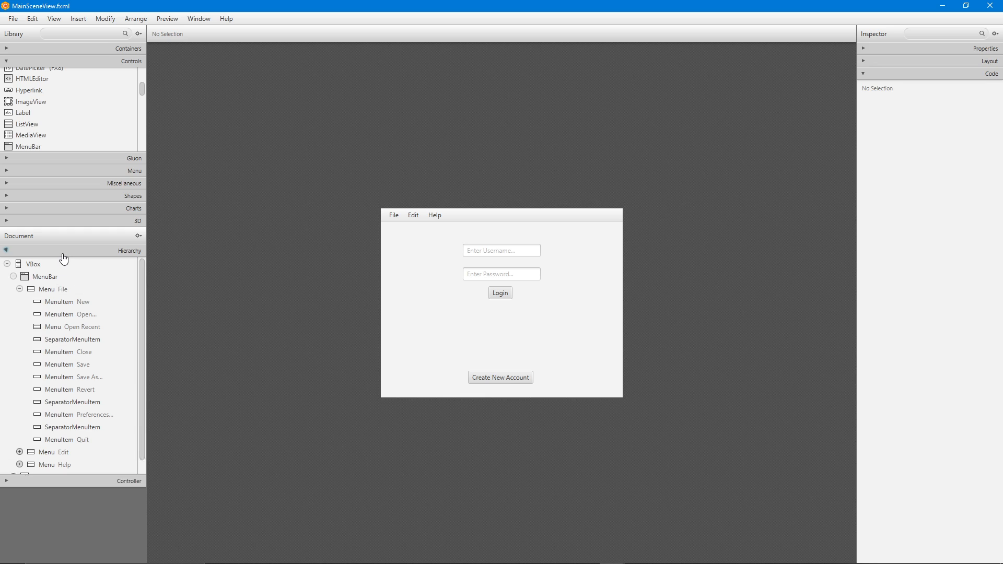
{"action": "left_click", "coordinate": [130, 266]}
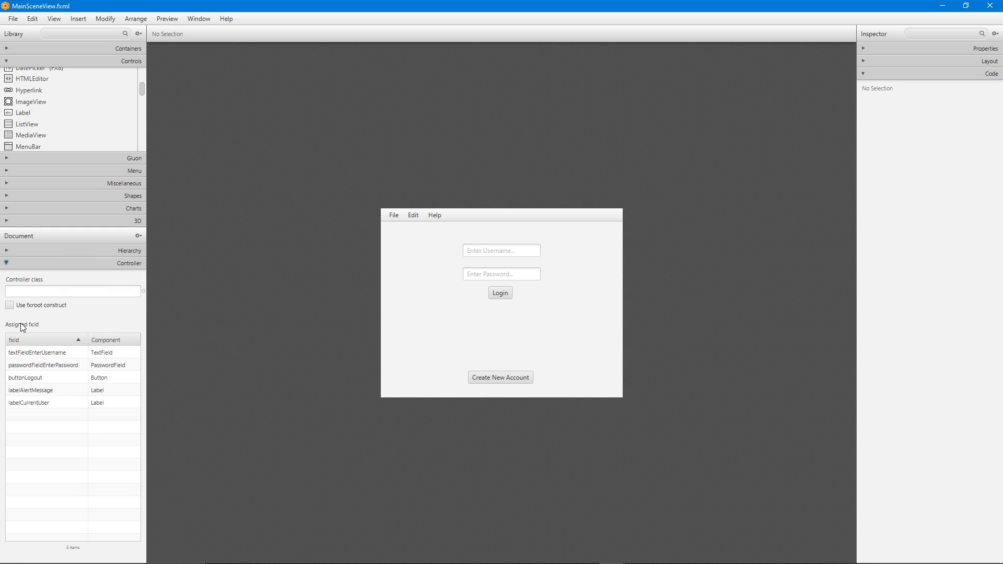
{"action": "left_click", "coordinate": [22, 291]}
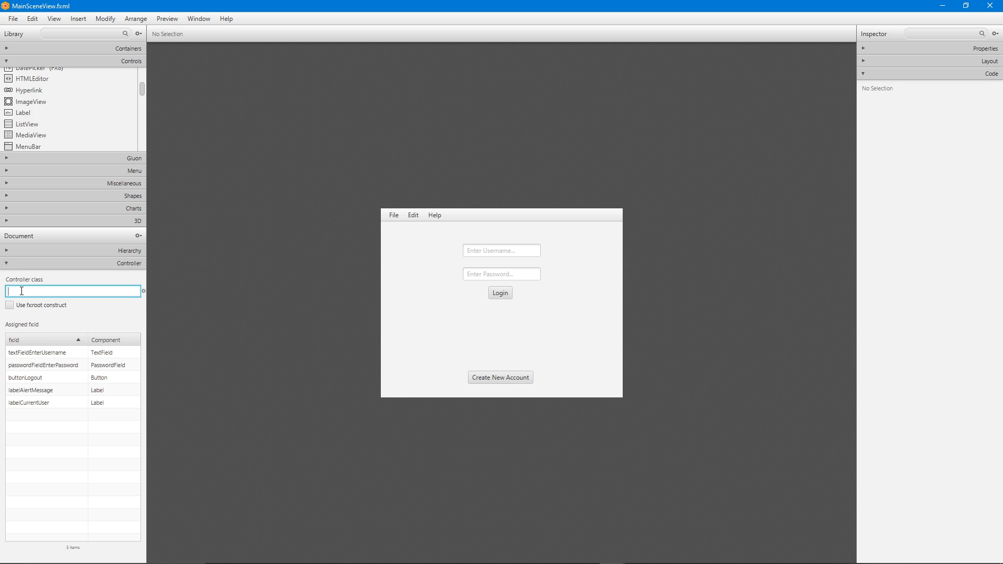
- Switch to the Eclipse window with the LoginSystem_1 project and look up the name of its controller package
{"action": "key", "text": "alt+Tab"}
{"action": "key", "text": "alt+Tab"}
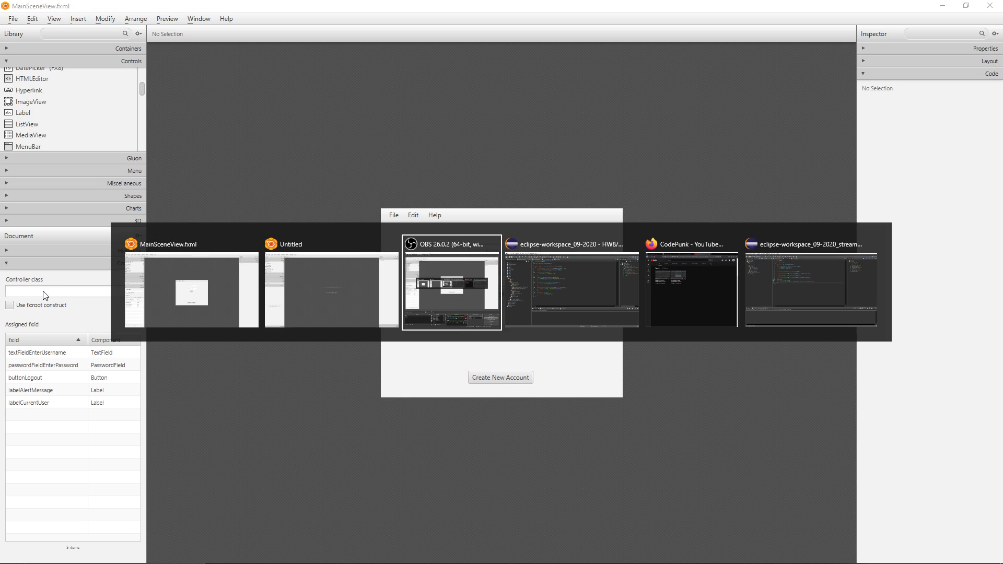
{"action": "key", "text": "alt+Tab"}
{"action": "key", "text": "alt+Tab"}
{"action": "key", "text": "alt+Tab"}
{"action": "key", "text": "alt+Tab"}
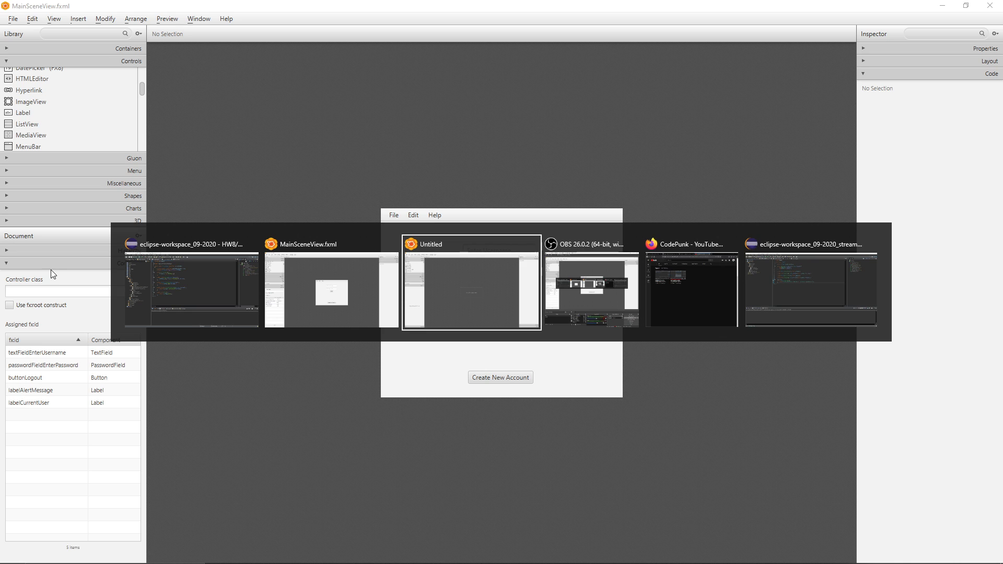
{"action": "key", "text": "alt+Tab"}
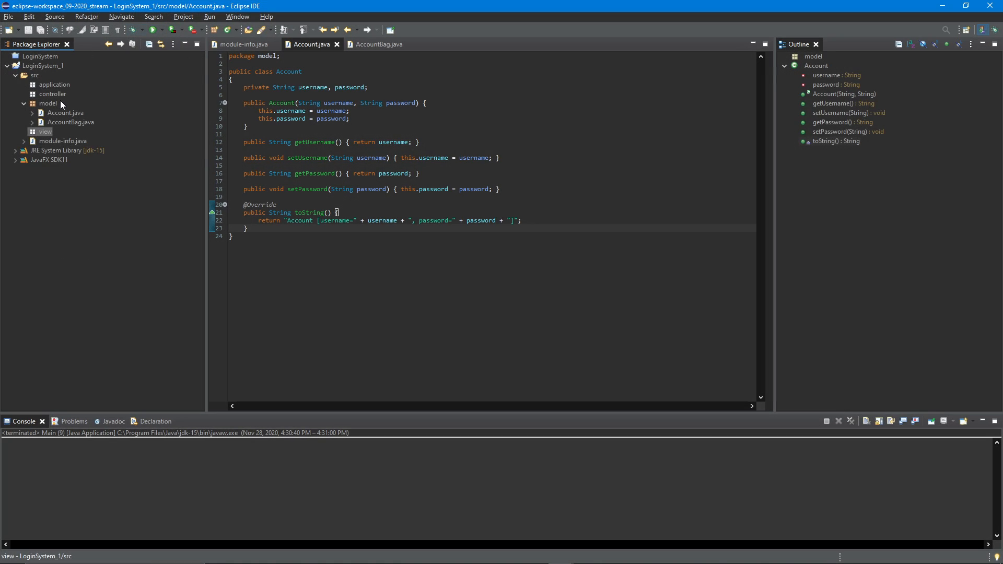
{"action": "left_click", "coordinate": [46, 96]}
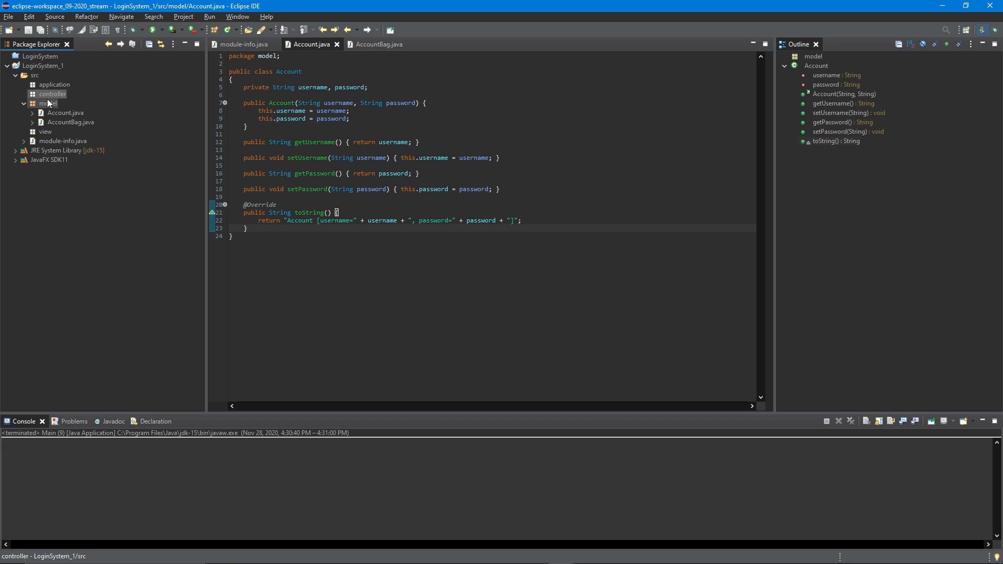
- Switch back to MainSceneView.fxml in Scene Builder, set the controller class to controller.MainSceneController, and save the layout
{"action": "key", "text": "alt+Tab"}
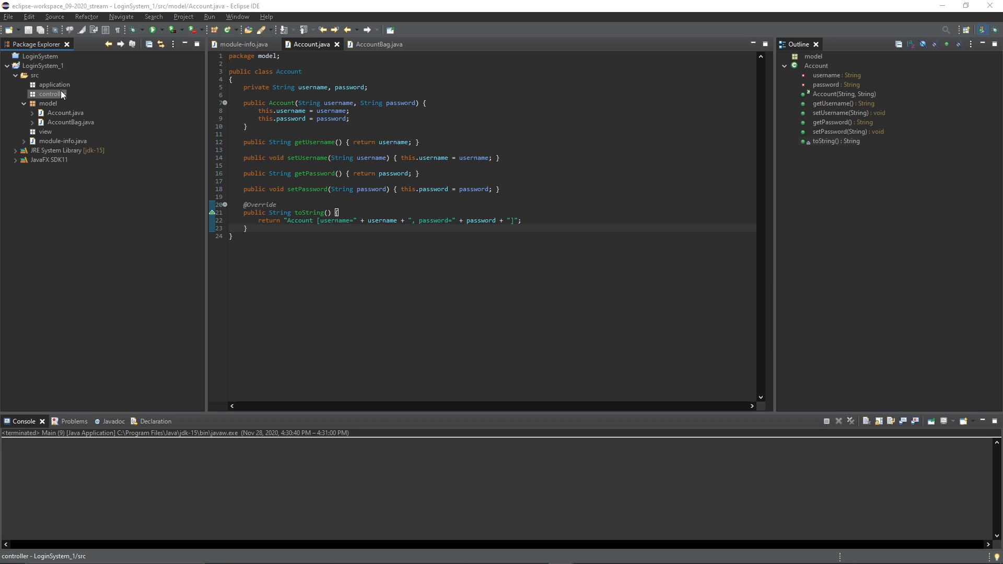
{"action": "key", "text": "alt+Tab"}
{"action": "key", "text": "alt+Tab"}
{"action": "key", "text": "alt+Tab"}
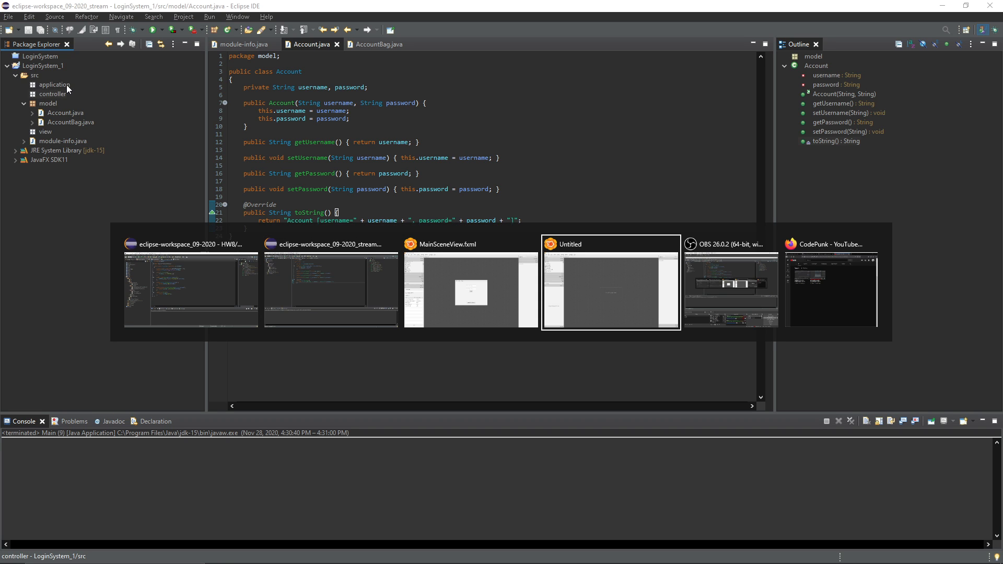
{"action": "key", "text": "alt+shift+Tab"}
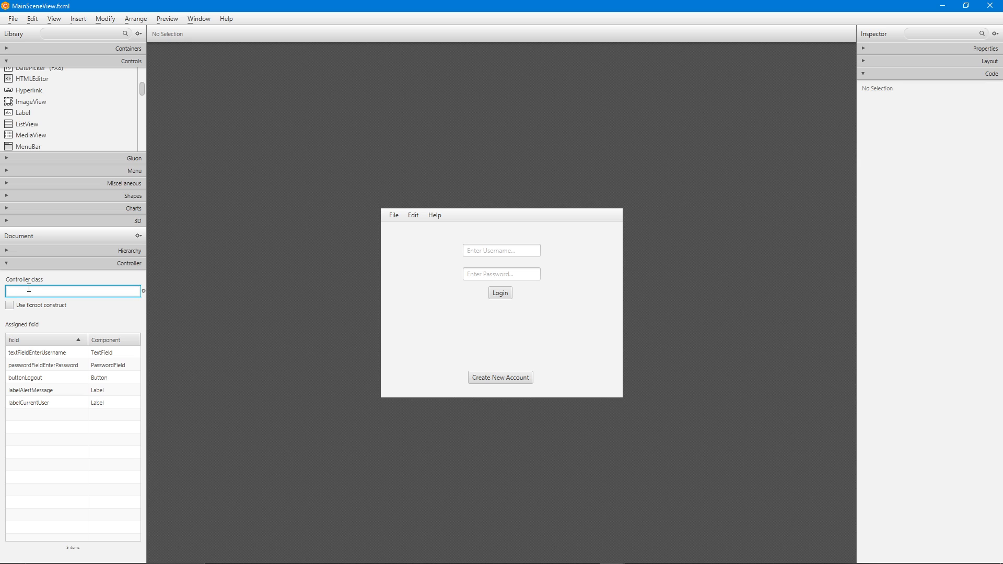
{"action": "type", "text": "control"}
{"action": "key", "text": "alt+e"}
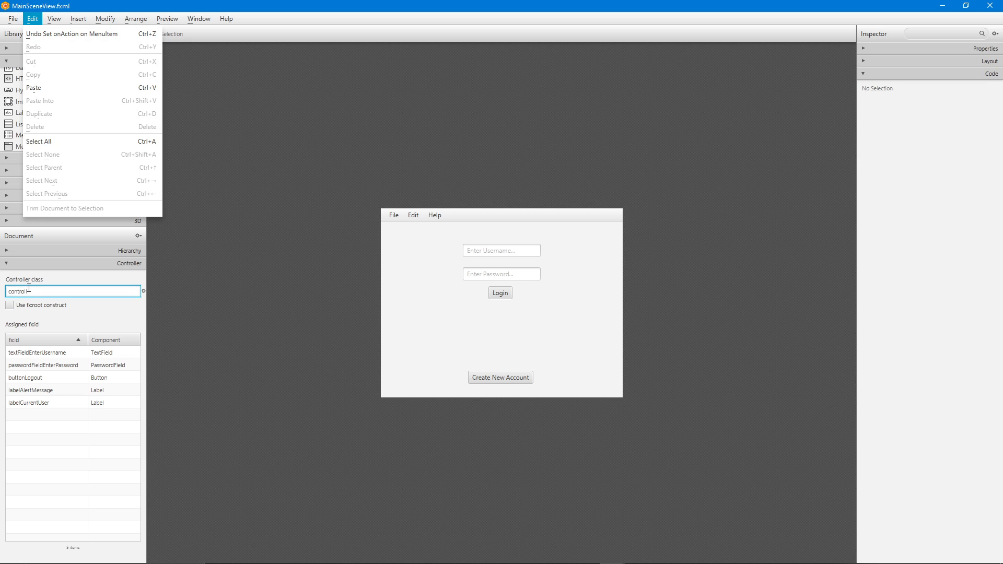
{"action": "key", "text": "Escape"}
{"action": "type", "text": "ler"}
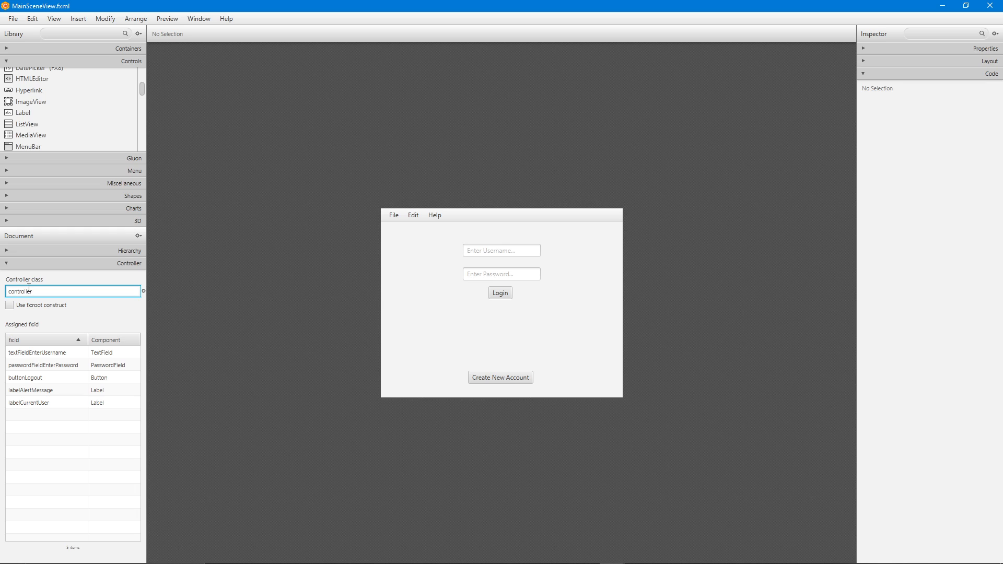
{"action": "double_click", "coordinate": [53, 291]}
{"action": "left_click", "coordinate": [52, 292]}
{"action": "type", "text": ".MainSceneController"}
{"action": "key", "text": "ctrl+s"}
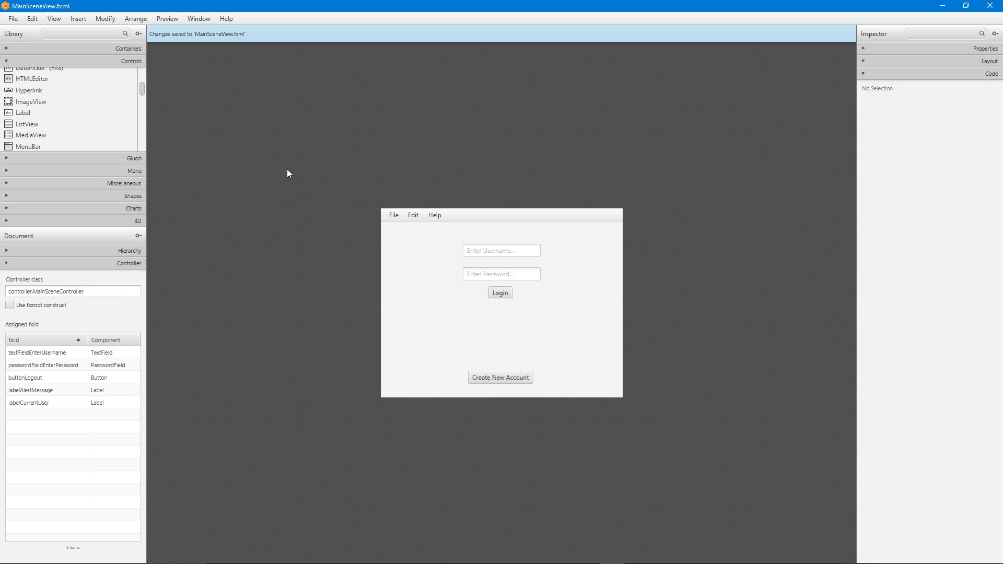
- Show the sample controller skeleton for MainSceneView.fxml, copy all of its code, and close the skeleton window
{"action": "left_click", "coordinate": [55, 21]}
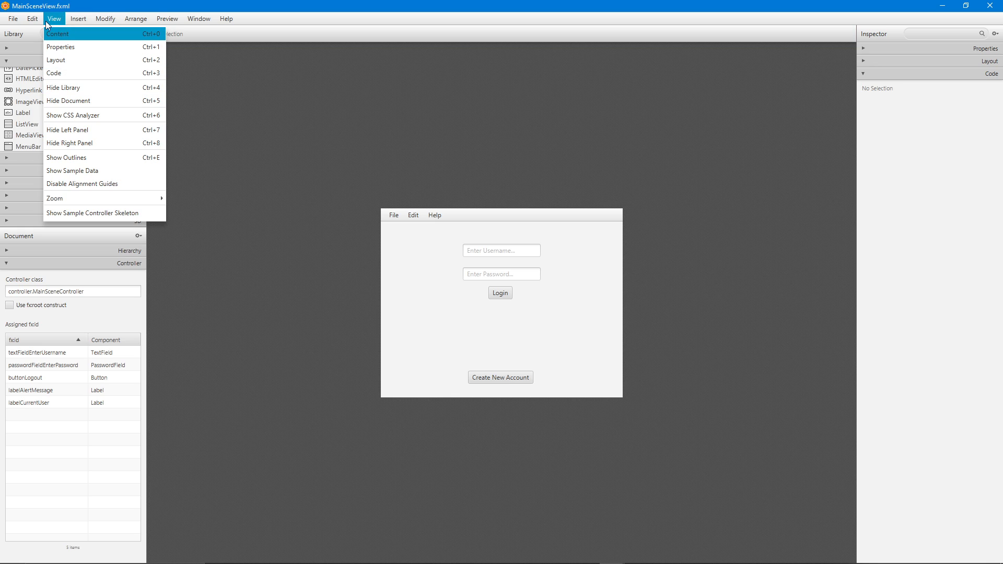
{"action": "left_click", "coordinate": [63, 213]}
{"action": "scroll", "coordinate": [464, 166], "scroll_direction": "down", "scroll_amount": 6}
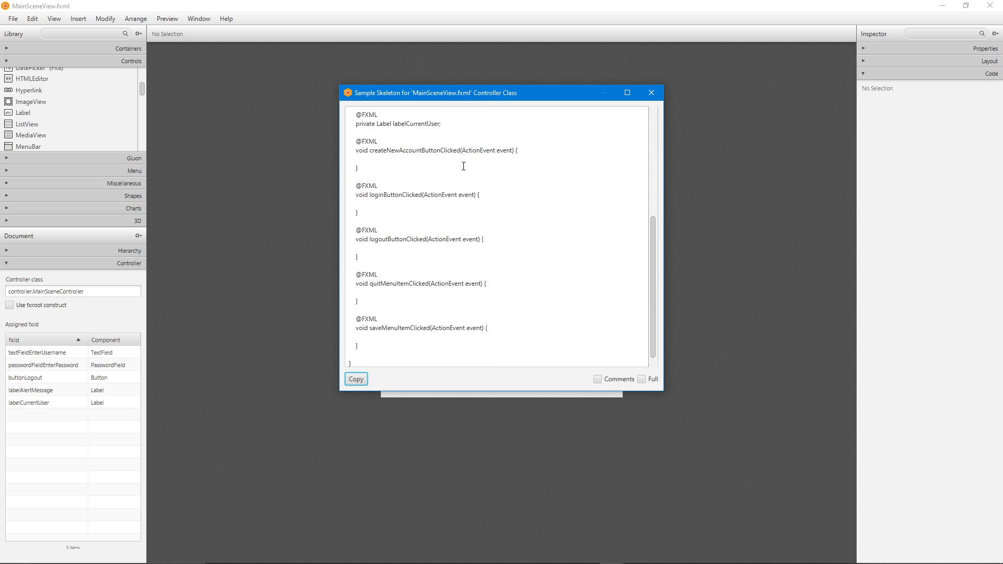
{"action": "scroll", "coordinate": [463, 166], "scroll_direction": "up", "scroll_amount": 6}
{"action": "left_click", "coordinate": [413, 179]}
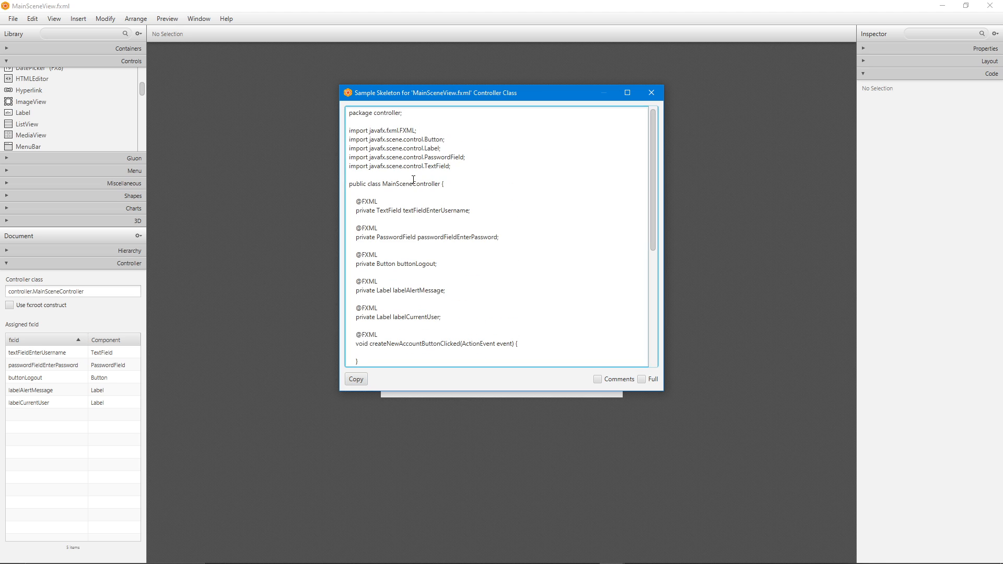
{"action": "key", "text": "ctrl+a"}
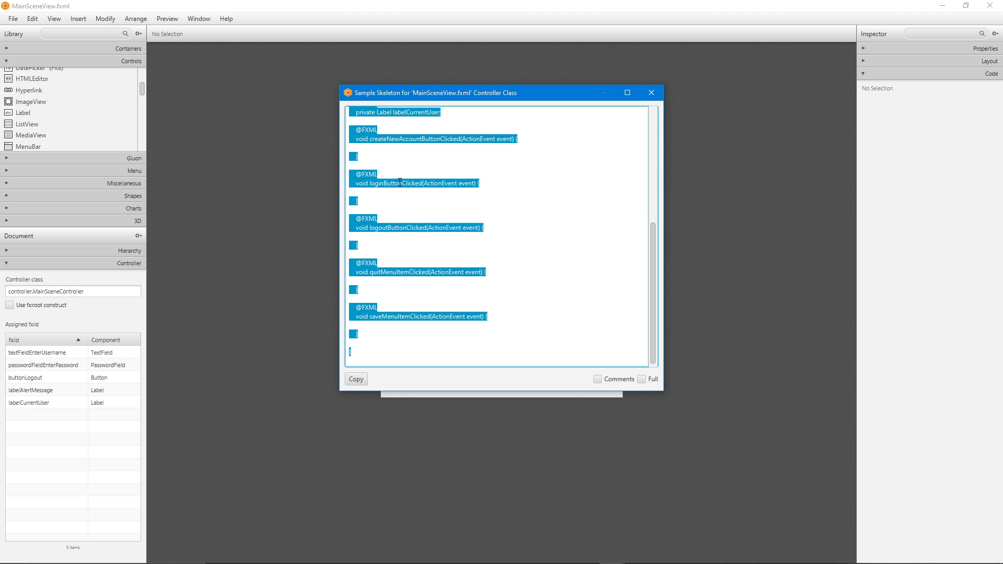
{"action": "left_click", "coordinate": [651, 92]}
- Switch to the Eclipse window with the LoginSystem_1 project and create a public class MainSceneController in the controller package
{"action": "key", "text": "alt+Tab"}
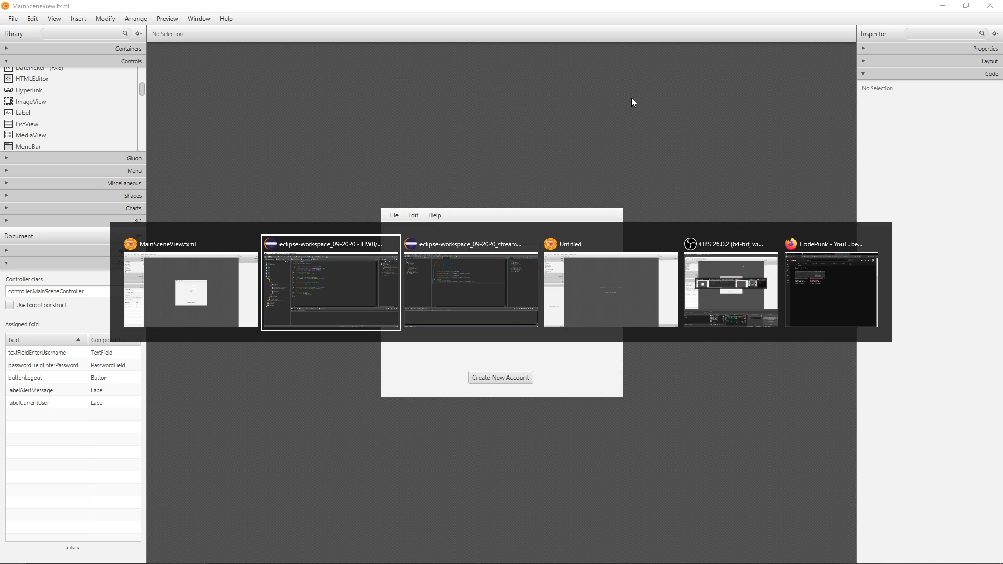
{"action": "key", "text": "alt+Tab"}
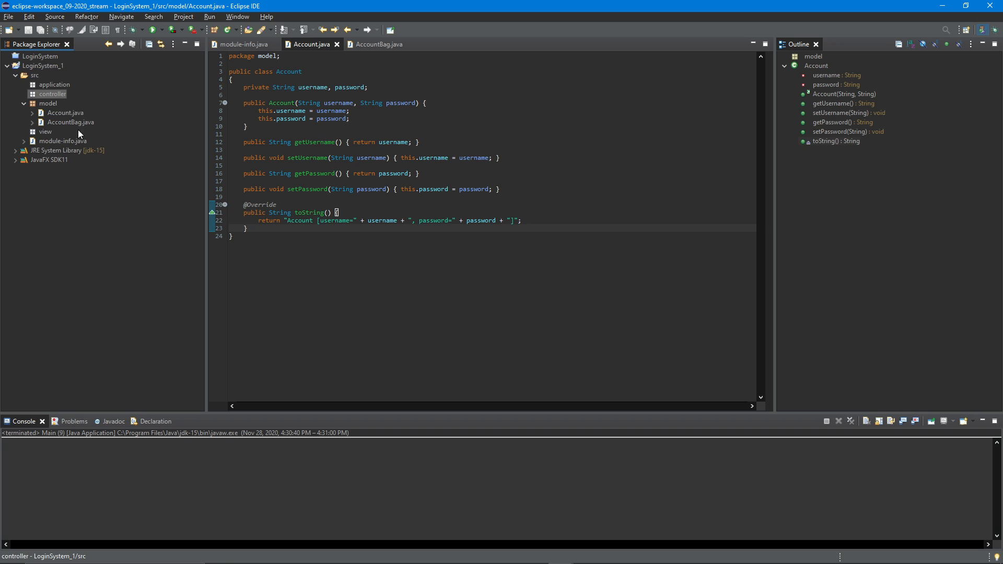
{"action": "right_click", "coordinate": [47, 94]}
{"action": "mouse_move", "coordinate": [147, 102]}
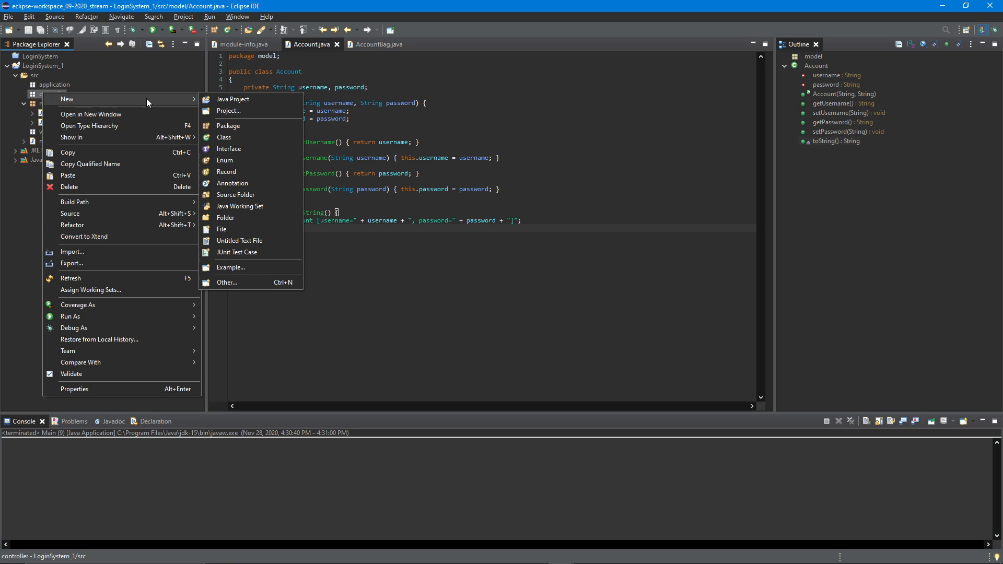
{"action": "left_click", "coordinate": [240, 137]}
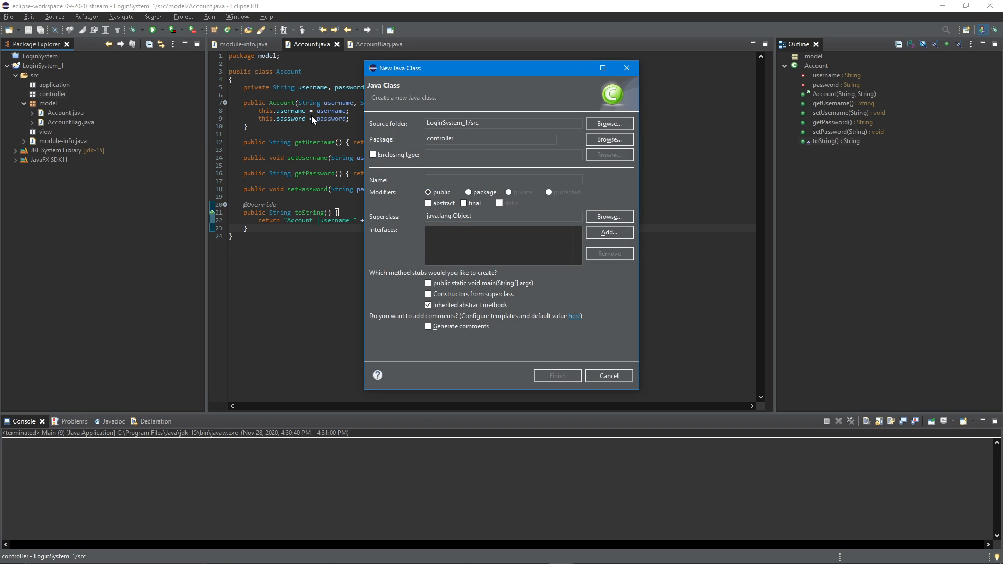
{"action": "type", "text": "MainSceneController"}
{"action": "left_click", "coordinate": [557, 376]}
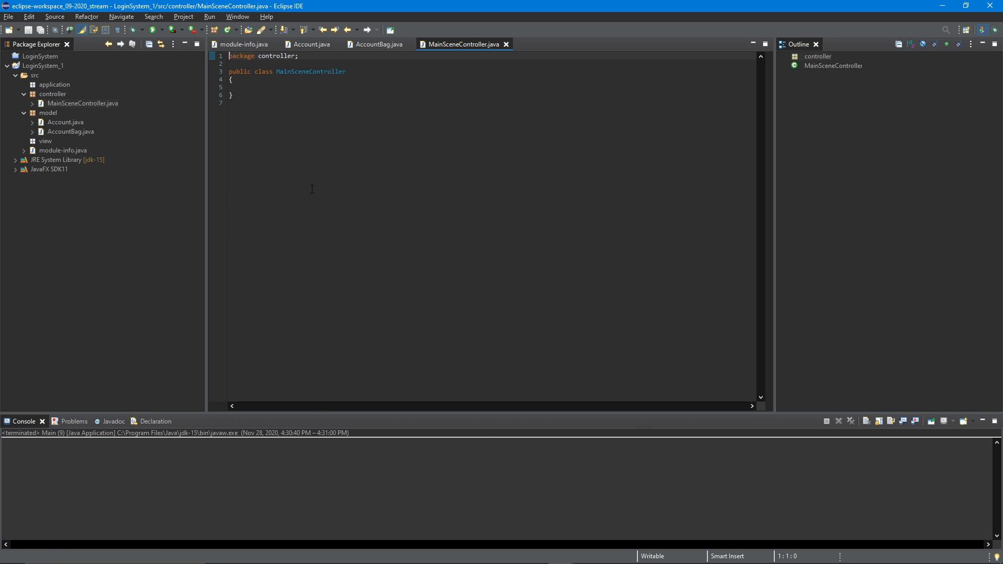
{"action": "key", "text": "ctrl+a"}
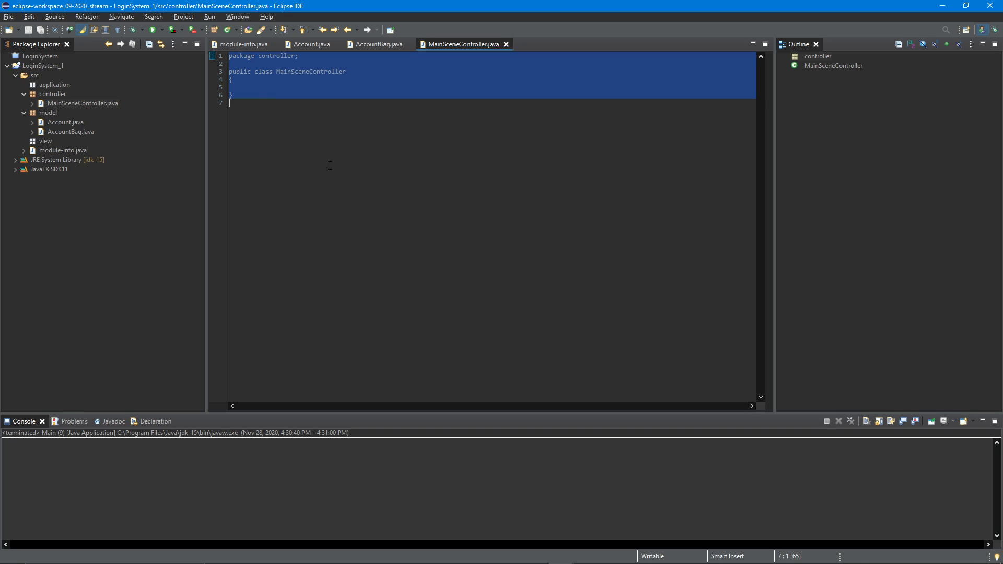
{"action": "key", "text": "ctrl+v"}
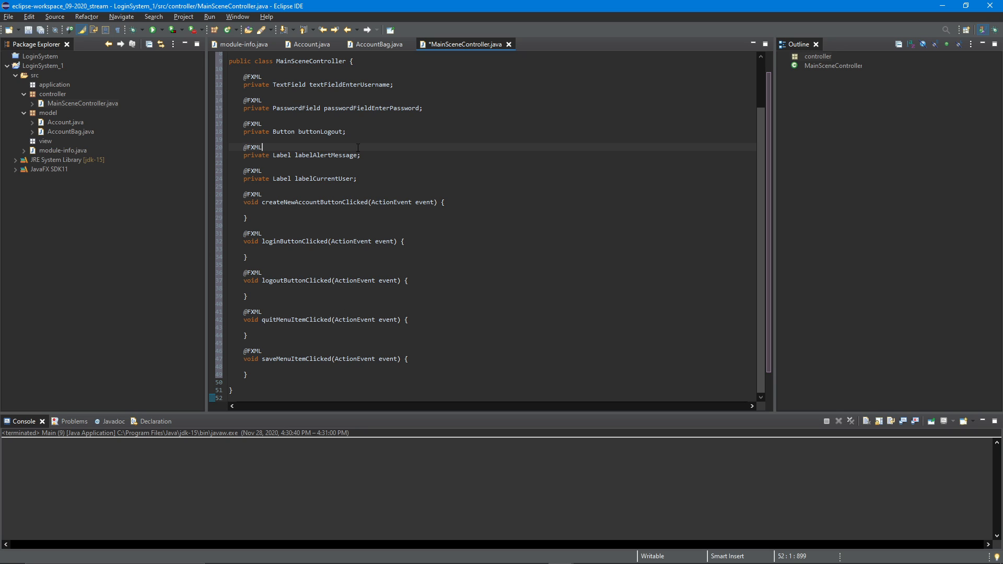
{"action": "key", "text": "ctrl+shift+o"}
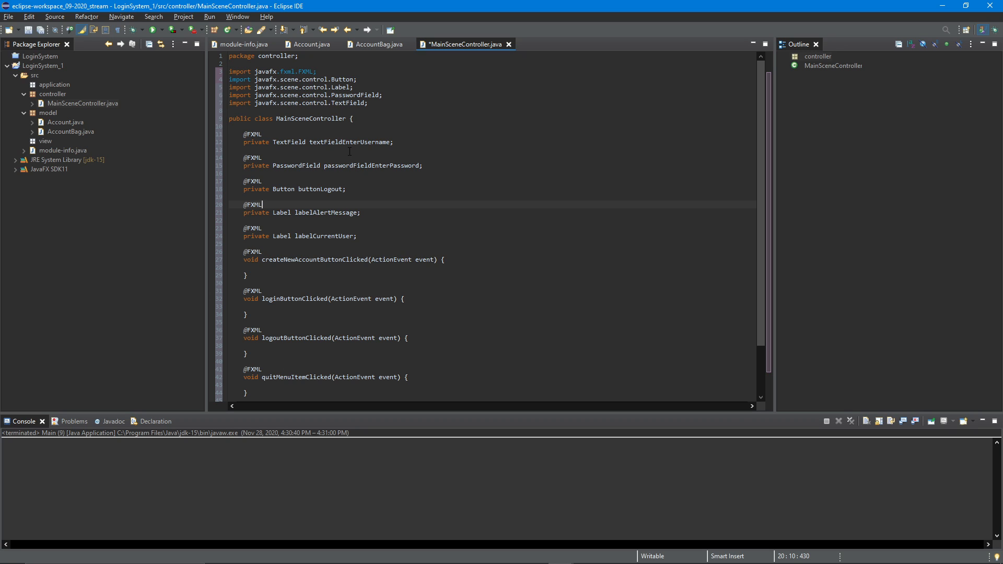
{"action": "scroll", "coordinate": [334, 157], "scroll_direction": "down", "scroll_amount": 3}
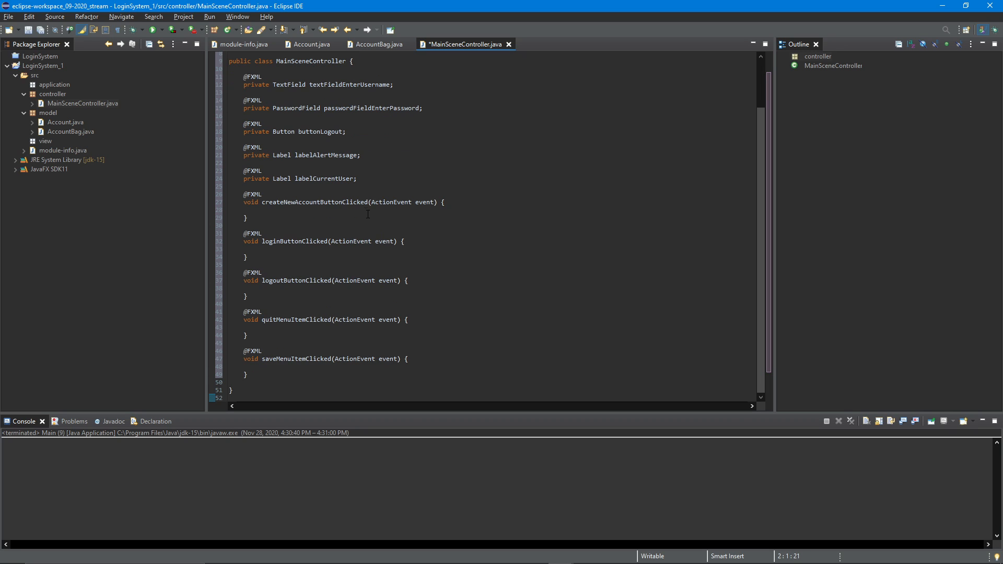
{"action": "left_click", "coordinate": [355, 215]}
{"action": "scroll", "coordinate": [344, 219], "scroll_direction": "up", "scroll_amount": 3}
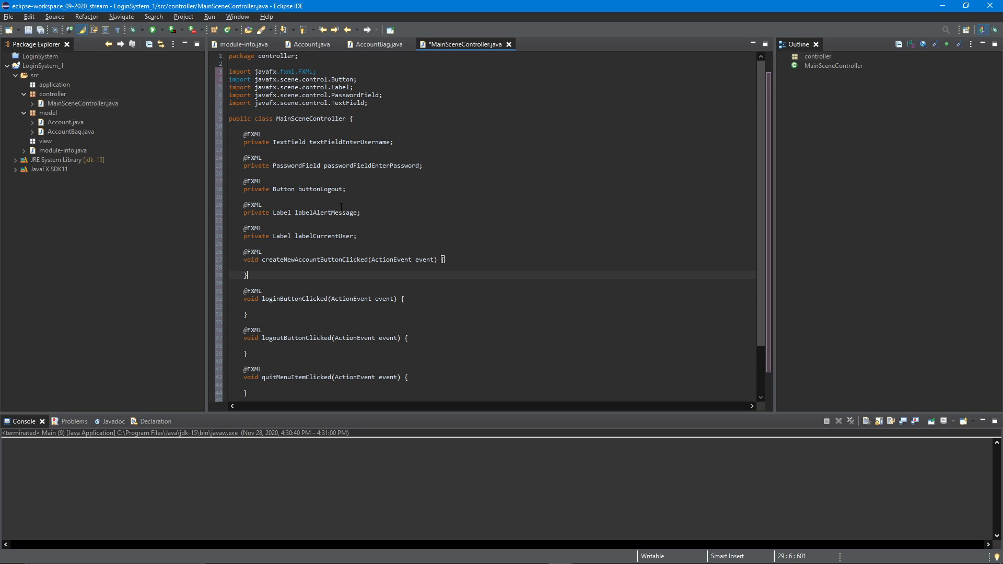
{"action": "middle_click", "coordinate": [472, 42]}
{"action": "left_click", "coordinate": [555, 292]}
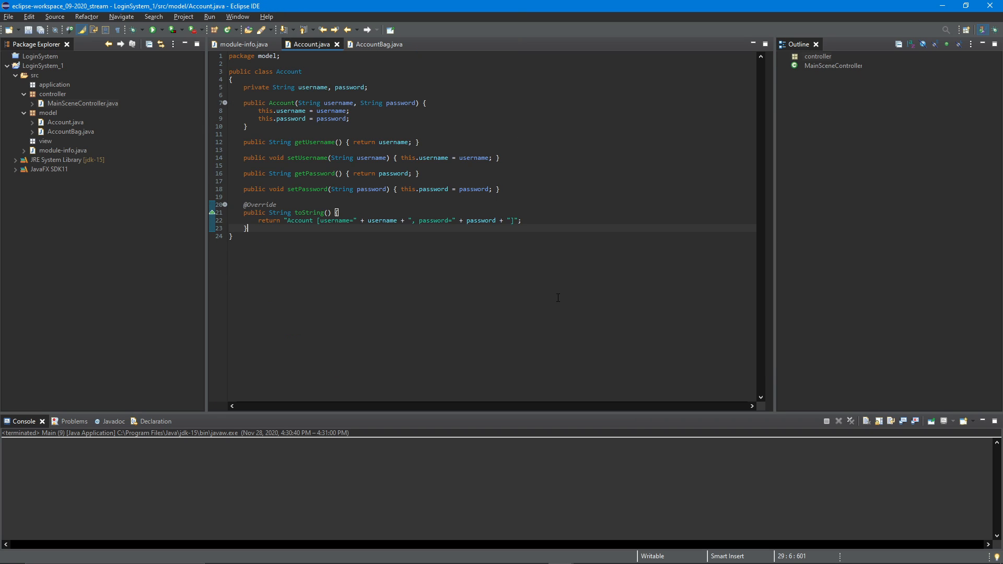
- Reopen MainSceneController.java from the controller package, replace its whole content with the copied controller skeleton, and save the file
{"action": "double_click", "coordinate": [55, 104]}
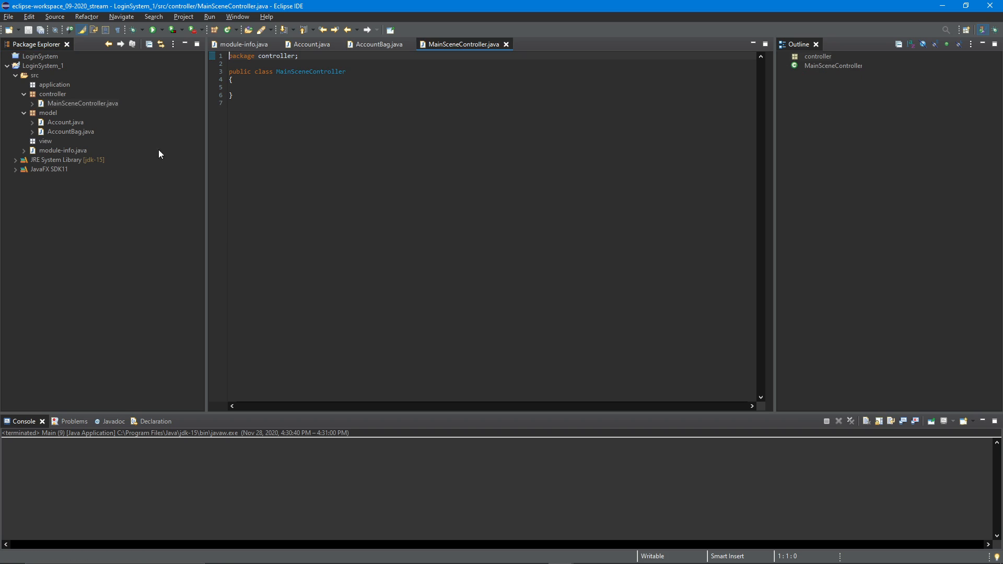
{"action": "left_click", "coordinate": [327, 158]}
{"action": "key", "text": "ctrl+a"}
{"action": "key", "text": "ctrl+v"}
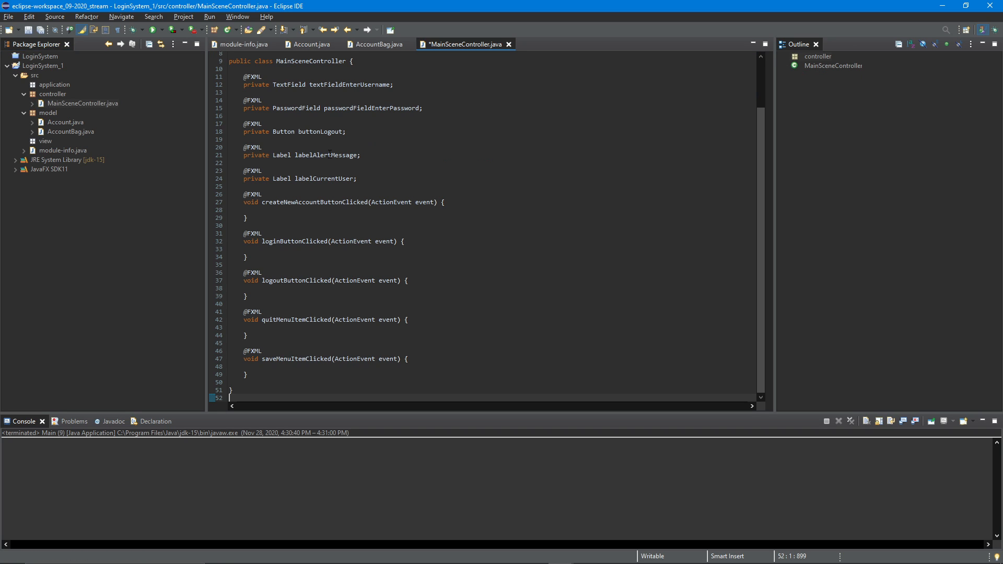
{"action": "key", "text": "ctrl+s"}
- Fix the FXML import by adding 'requires javafx.fxml' to module-info.java, then check the directive in that file and close it
{"action": "scroll", "coordinate": [334, 152], "scroll_direction": "up", "scroll_amount": 3}
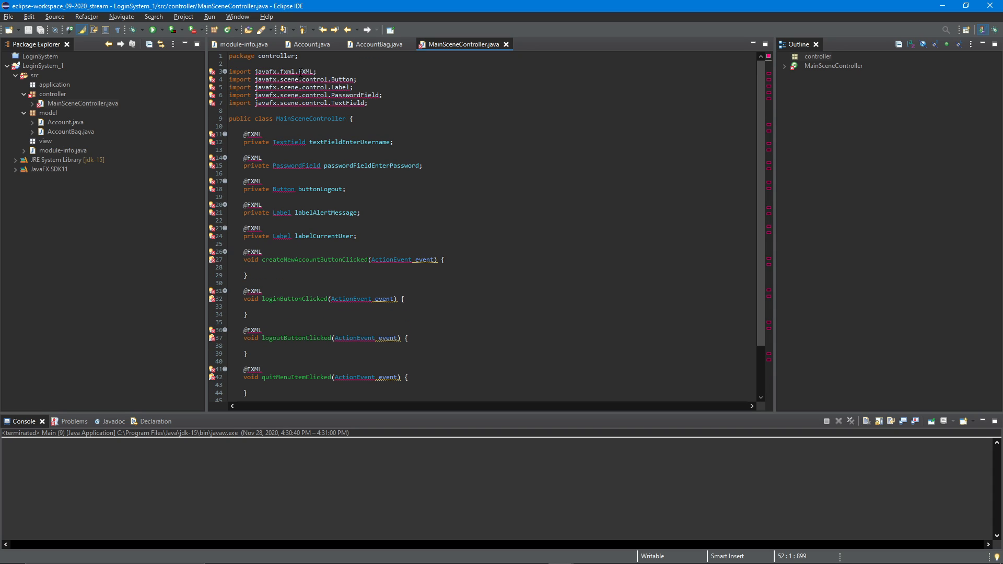
{"action": "mouse_move", "coordinate": [301, 71]}
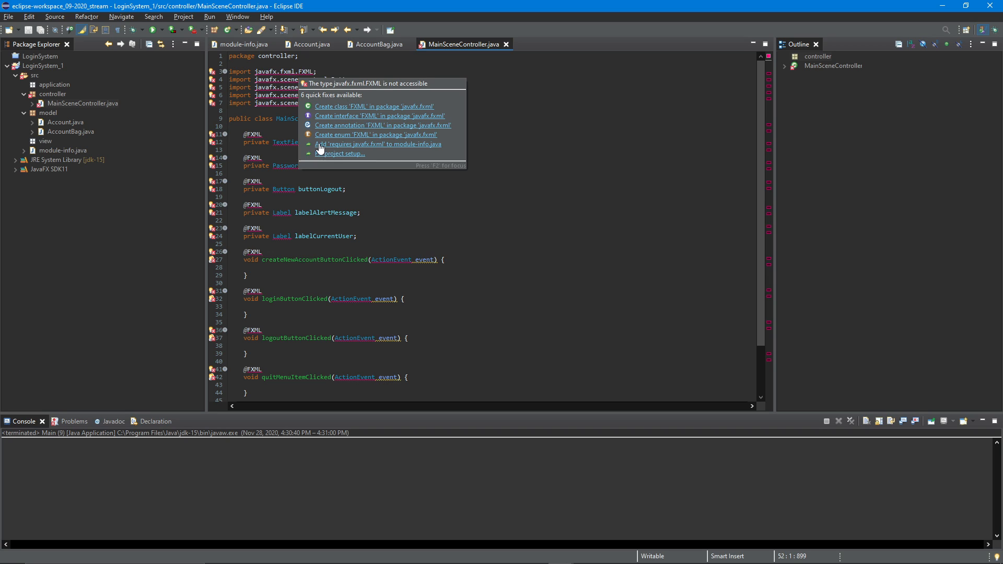
{"action": "left_click", "coordinate": [433, 147]}
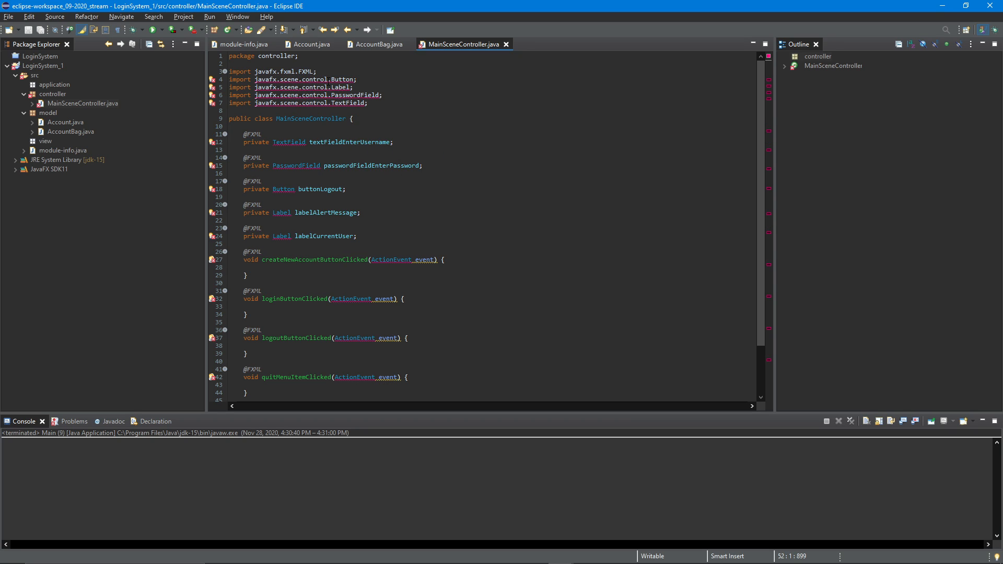
{"action": "double_click", "coordinate": [62, 150]}
{"action": "left_click", "coordinate": [310, 65]}
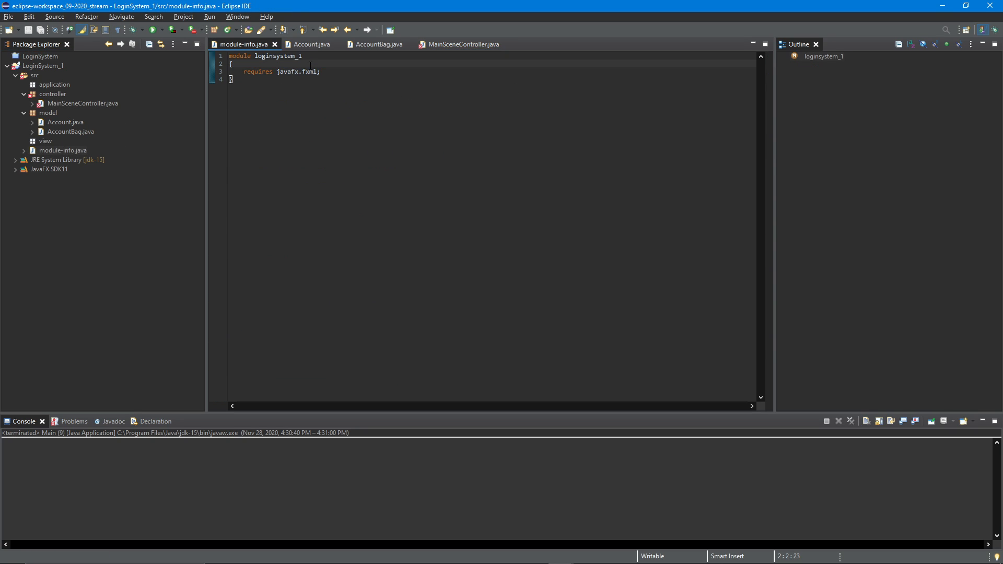
{"action": "left_click", "coordinate": [275, 44]}
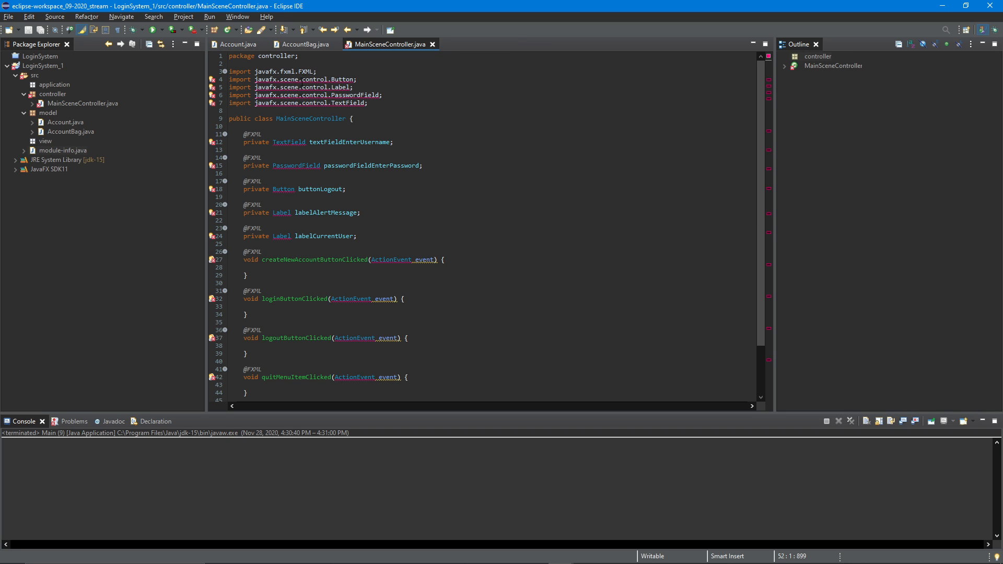
- Add 'requires javafx.controls' for the Button import, import ActionEvent from javafx.event with 'requires javafx.base', and save the controller
{"action": "mouse_move", "coordinate": [304, 80]}
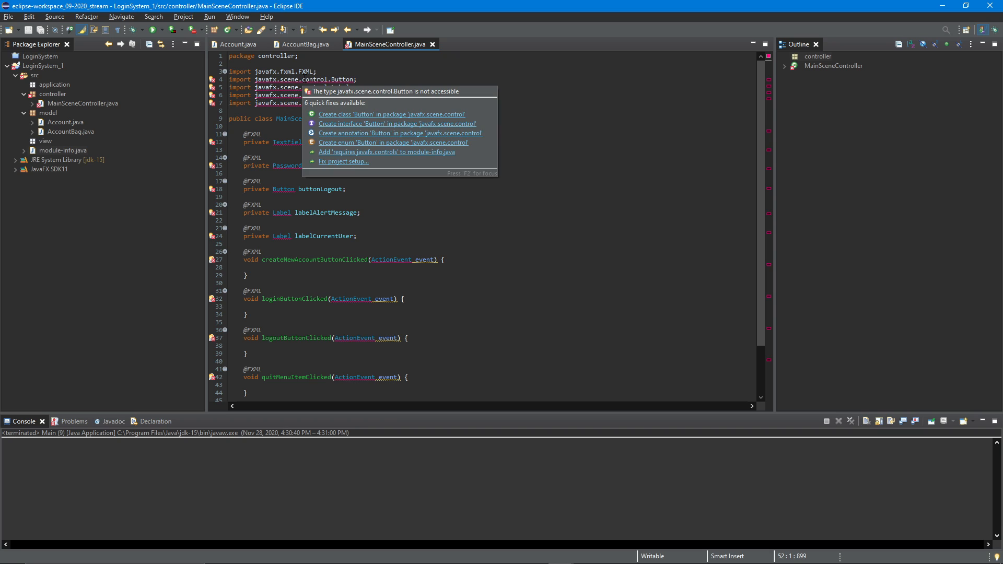
{"action": "left_click", "coordinate": [401, 156]}
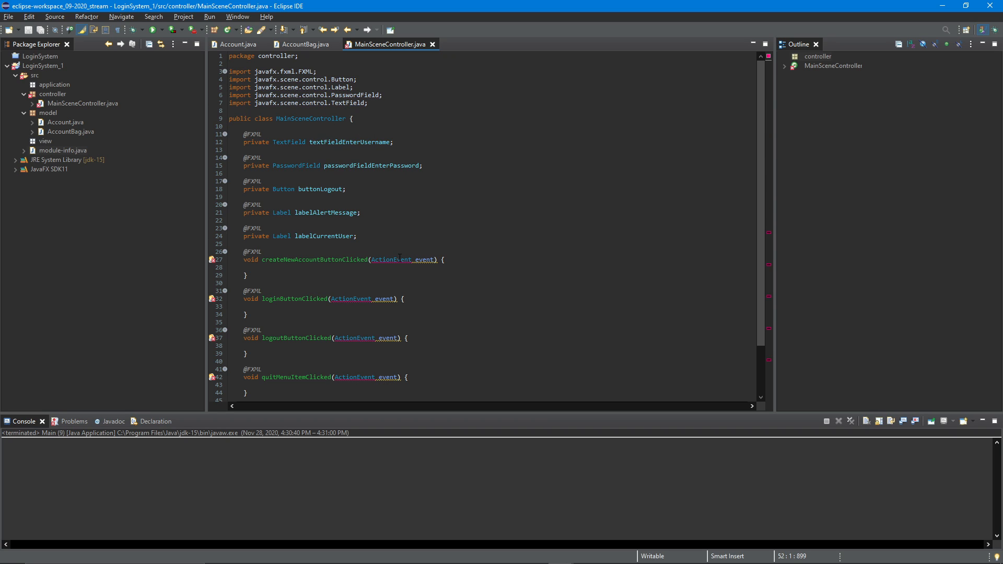
{"action": "mouse_move", "coordinate": [399, 259]}
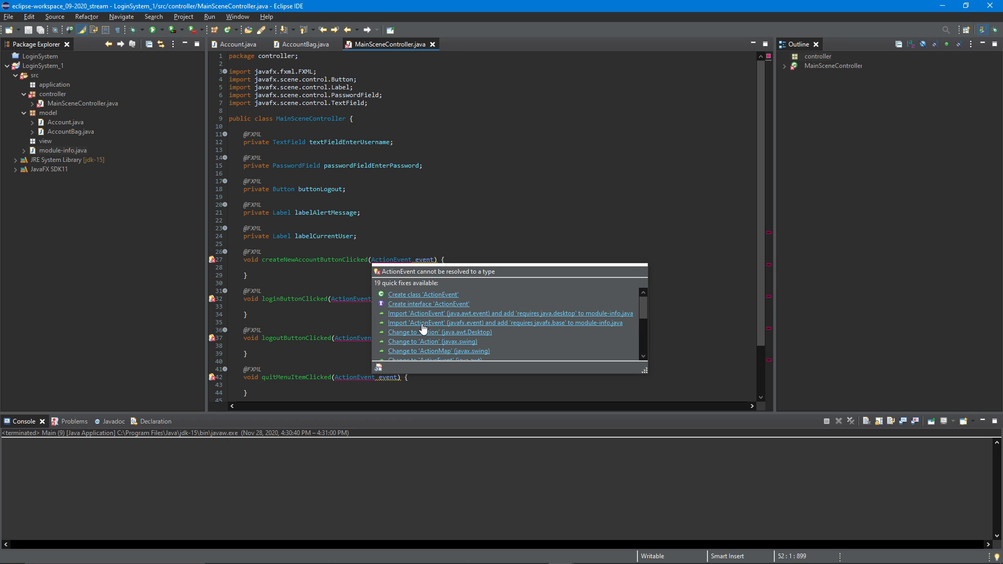
{"action": "left_click", "coordinate": [469, 324]}
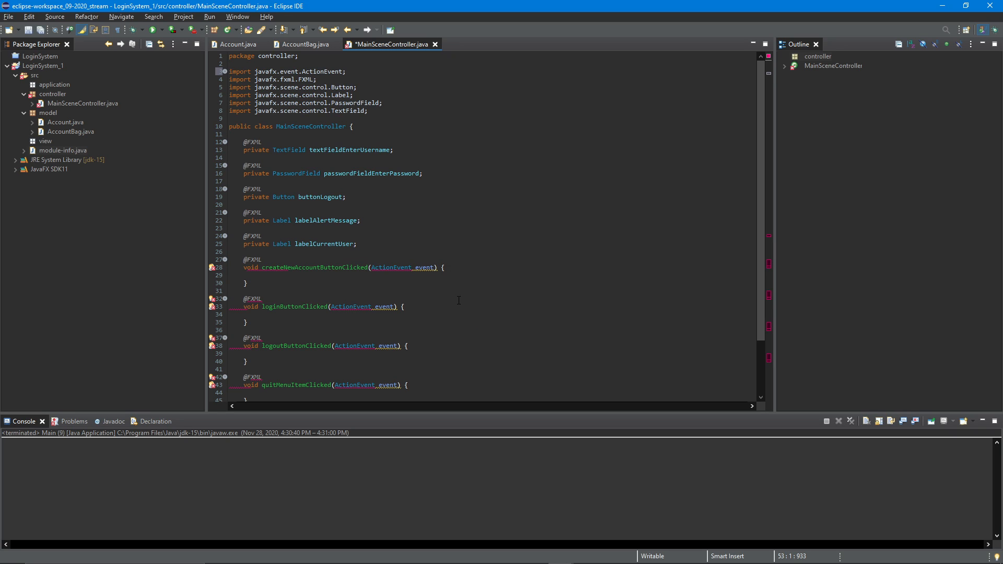
{"action": "key", "text": "ctrl+s"}
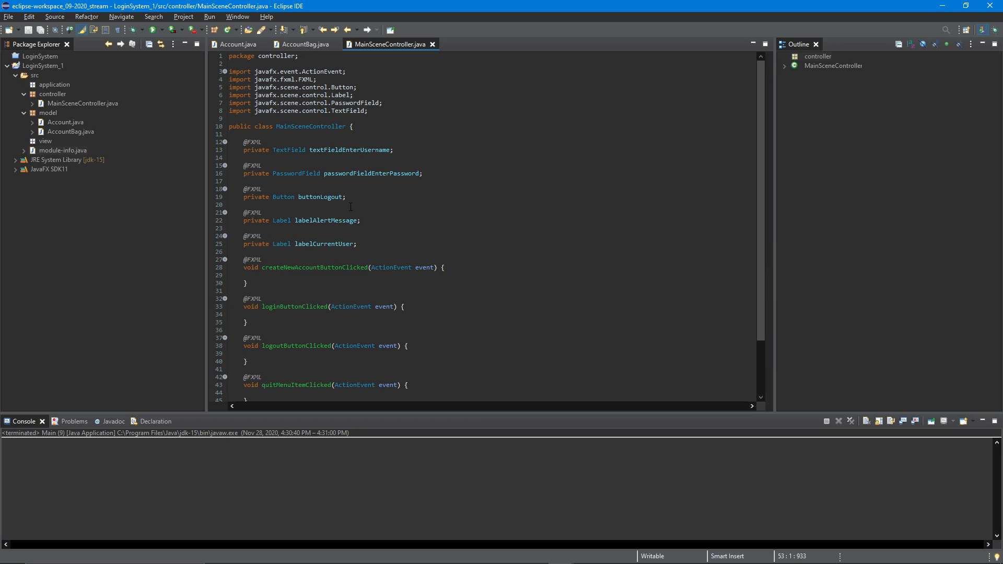
- Remove the blank lines around the closing brace at the end of the MainSceneController class
{"action": "scroll", "coordinate": [310, 179], "scroll_direction": "down", "scroll_amount": 3}
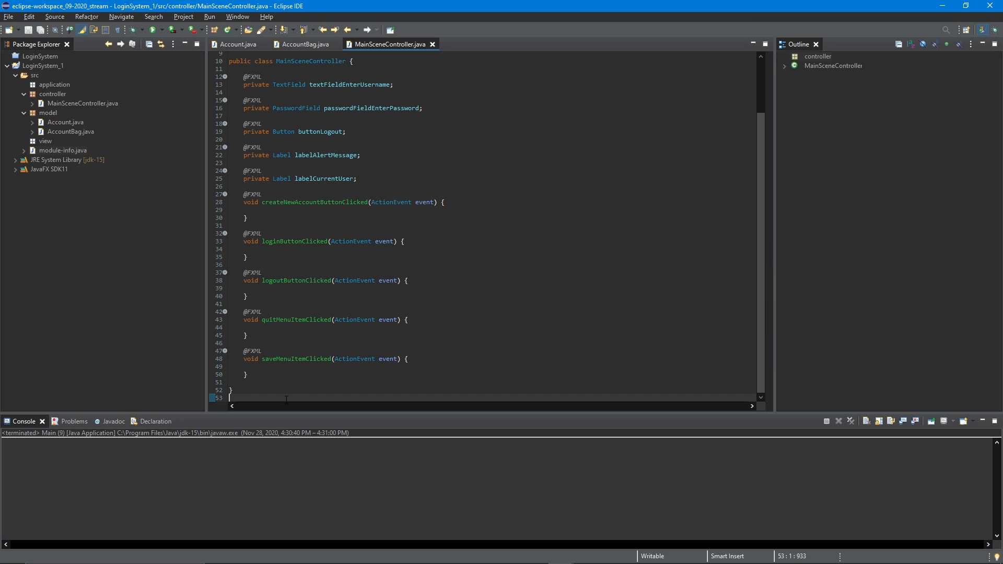
{"action": "key", "text": "BackSpace"}
{"action": "key", "text": "Up"}
{"action": "key", "text": "BackSpace"}
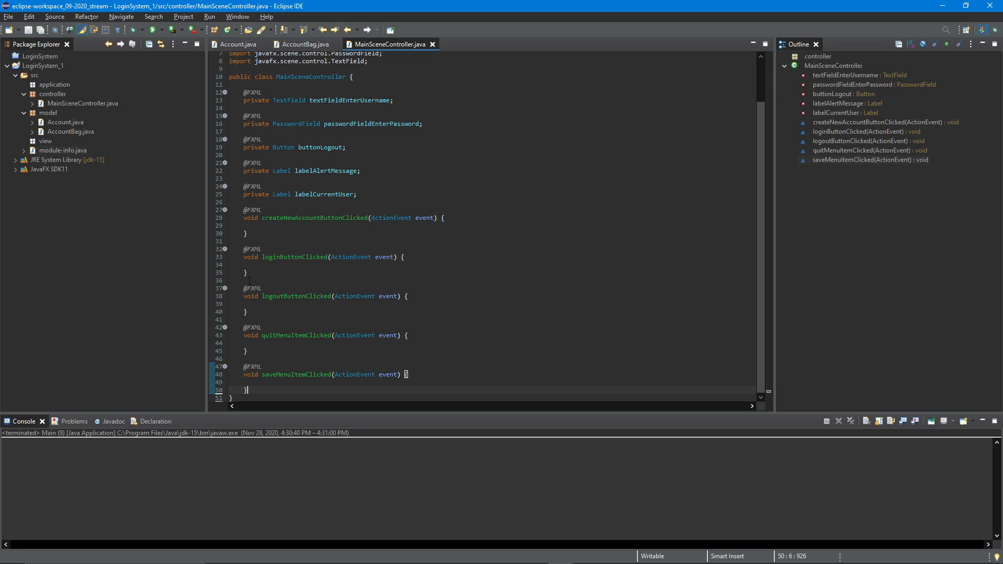
- Make the javafx.fxml, javafx.controls and javafx.base requirements in module-info.java transitive, then save and close the file
{"action": "double_click", "coordinate": [63, 151]}
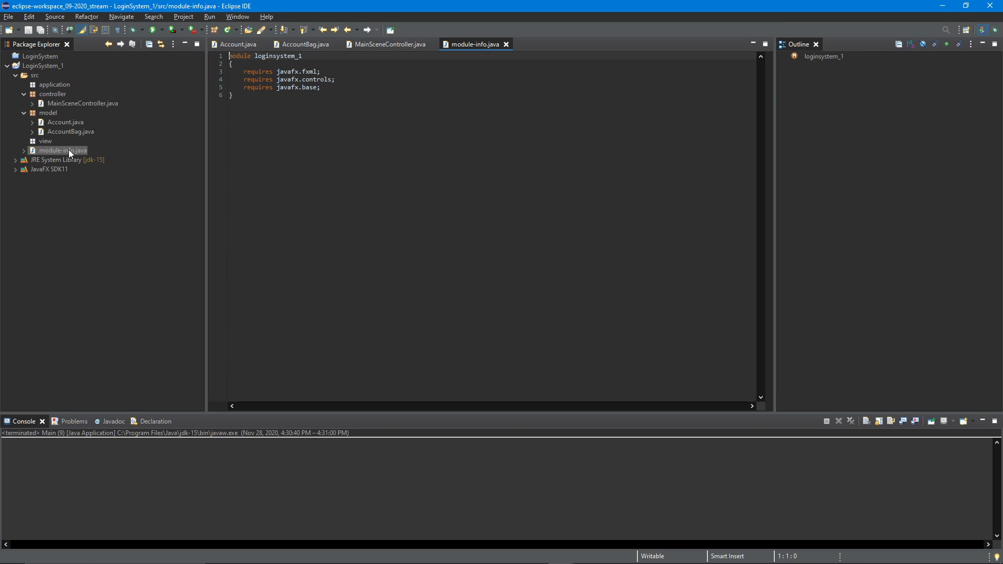
{"action": "left_click", "coordinate": [273, 72]}
{"action": "type", "text": "transitive"}
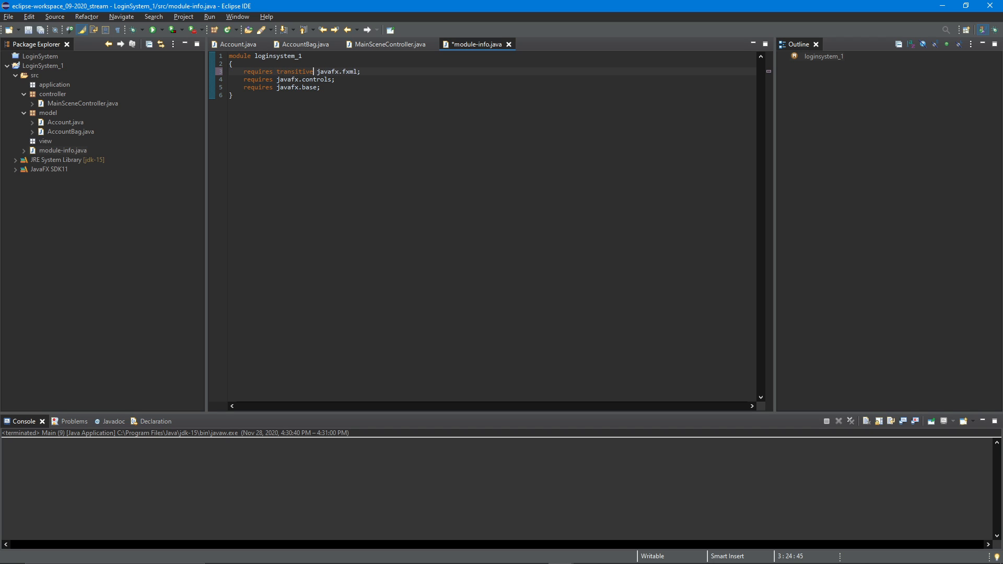
{"action": "key", "text": "ctrl+x"}
{"action": "key", "text": "ctrl+v"}
{"action": "key", "text": "Down"}
{"action": "key", "text": "ctrl+Left"}
{"action": "key", "text": "ctrl+Left"}
{"action": "key", "text": "ctrl+Left"}
{"action": "key", "text": "ctrl+v"}
{"action": "key", "text": "Down"}
{"action": "key", "text": "ctrl+Left"}
{"action": "key", "text": "ctrl+Left"}
{"action": "key", "text": "ctrl+Left"}
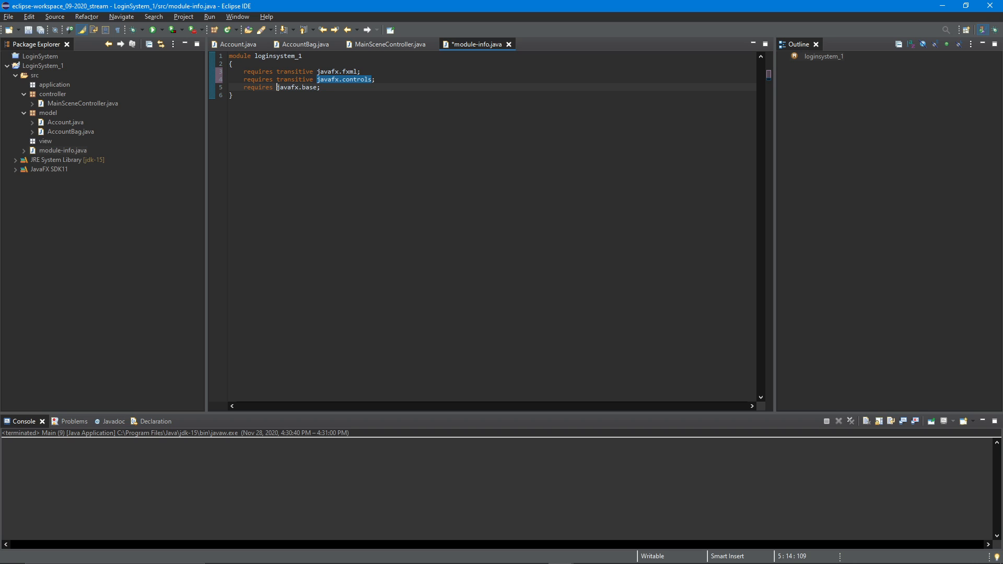
{"action": "key", "text": "ctrl+v"}
{"action": "key", "text": "ctrl+s"}
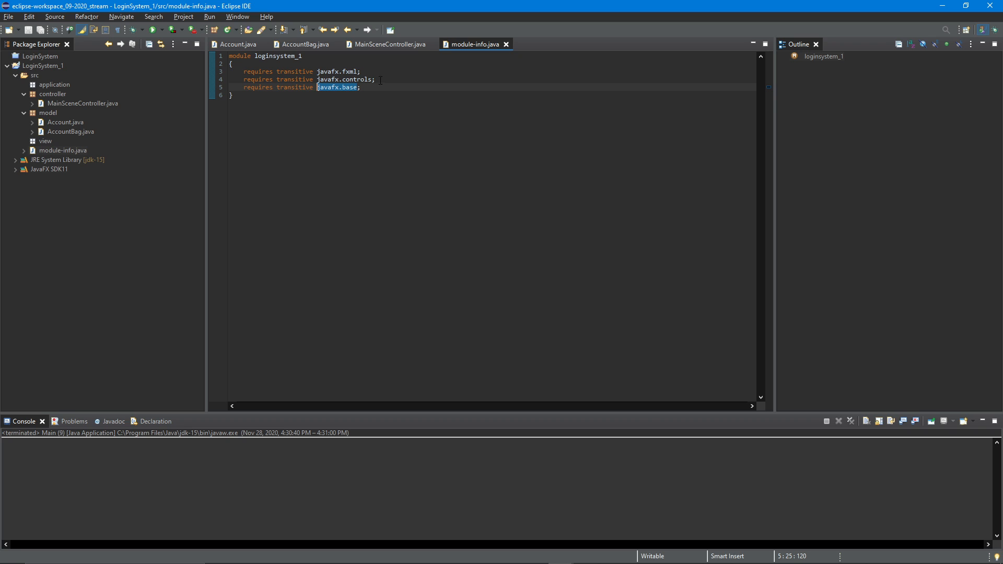
{"action": "middle_click", "coordinate": [462, 48]}
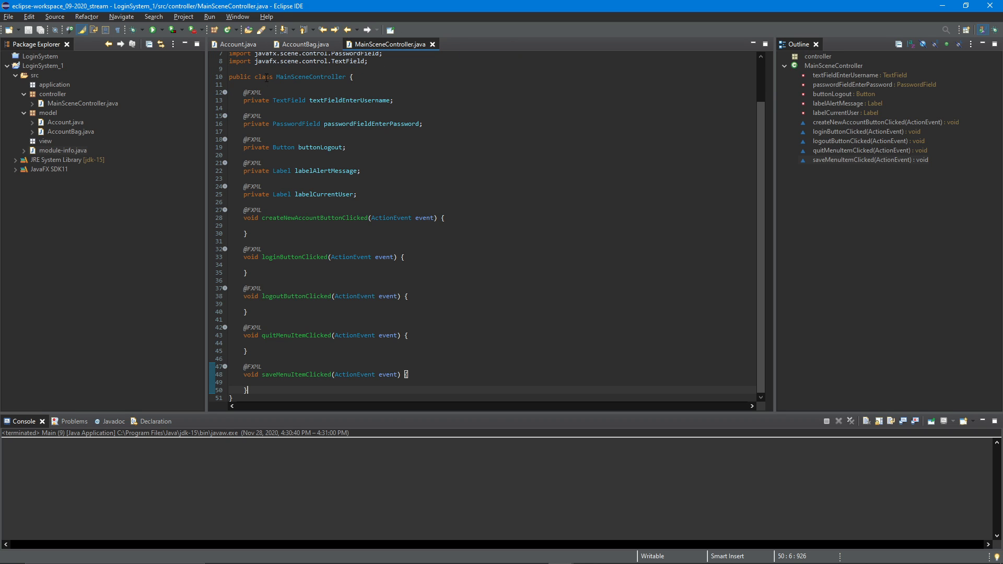
- Format the whole MainSceneController source, delete the blank line below the class's opening brace, and save the file
{"action": "key", "text": "ctrl+a"}
{"action": "key", "text": "ctrl+shift+f"}
{"action": "left_click", "coordinate": [317, 82]}
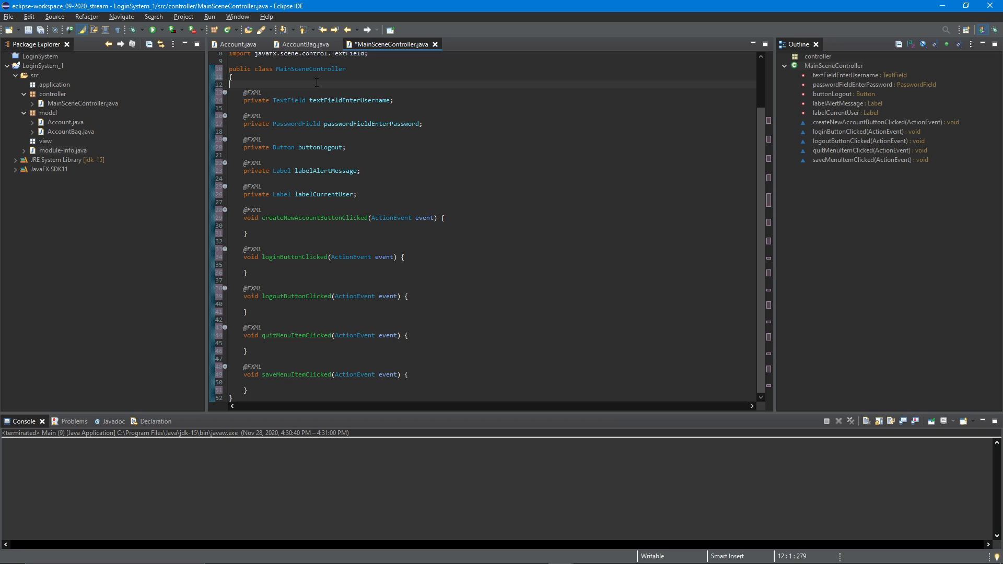
{"action": "key", "text": "BackSpace"}
{"action": "key", "text": "ctrl+s"}
{"action": "left_click", "coordinate": [291, 124]}
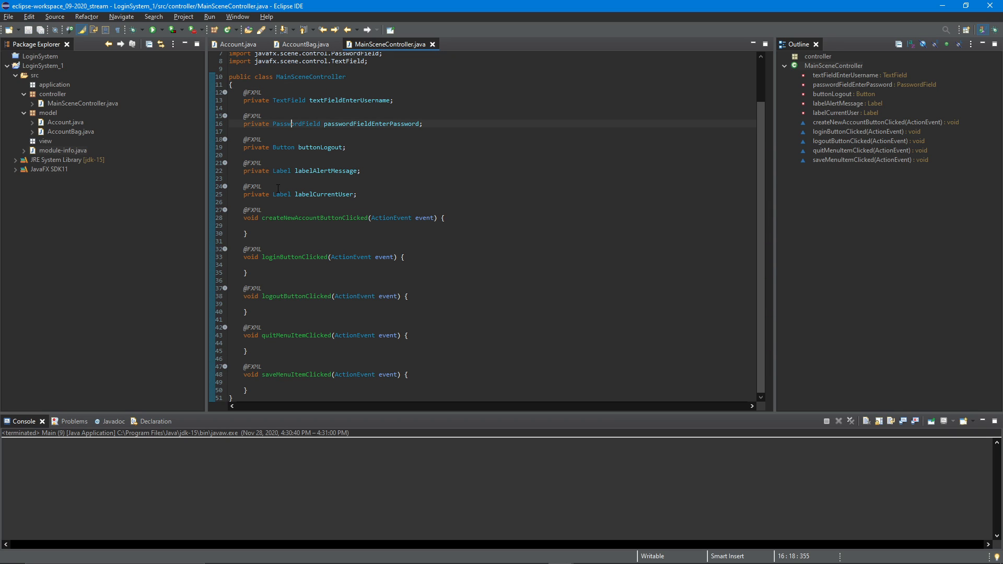
{"action": "left_click", "coordinate": [295, 194]}
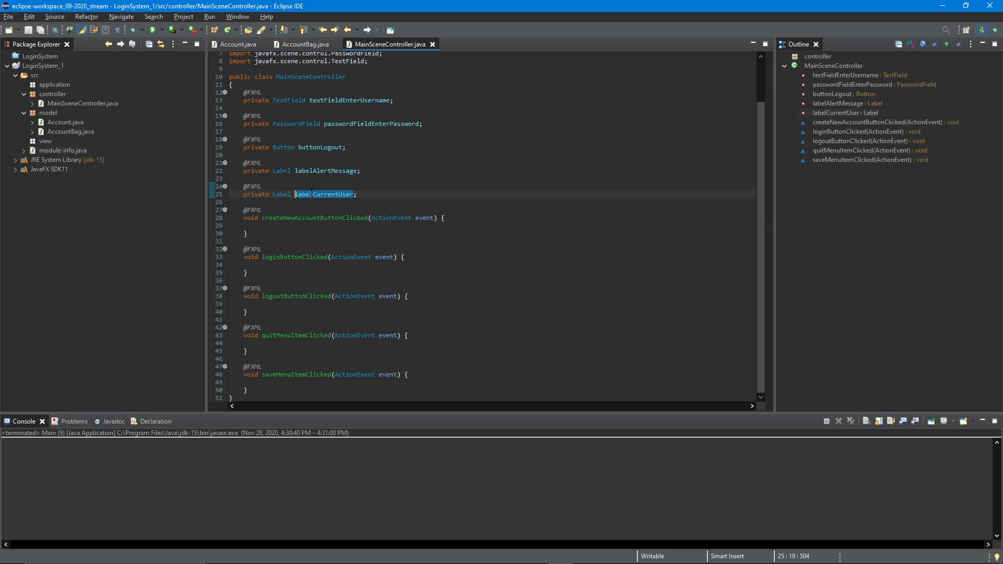
{"action": "mouse_move", "coordinate": [311, 192]}
{"action": "left_click", "coordinate": [283, 178]}
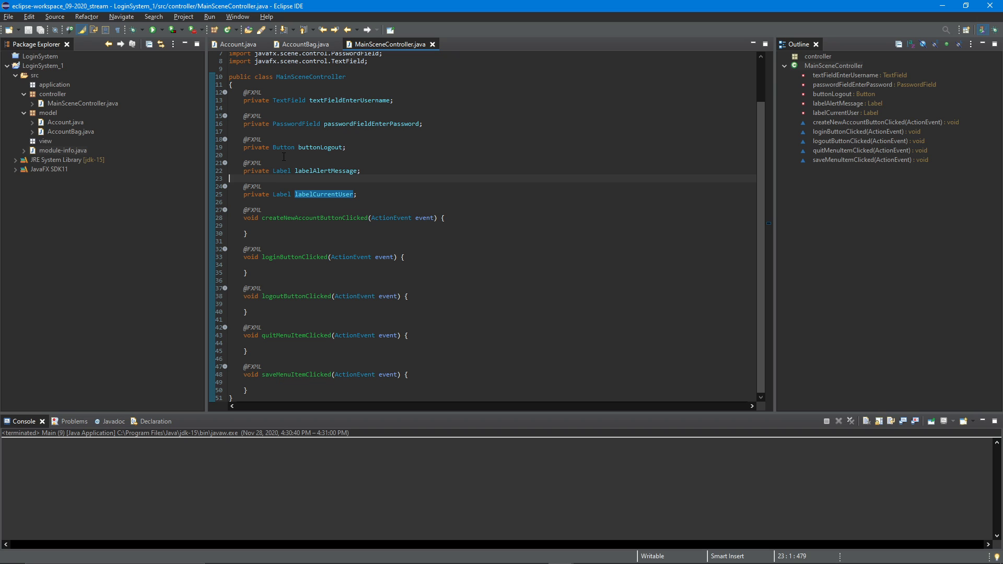